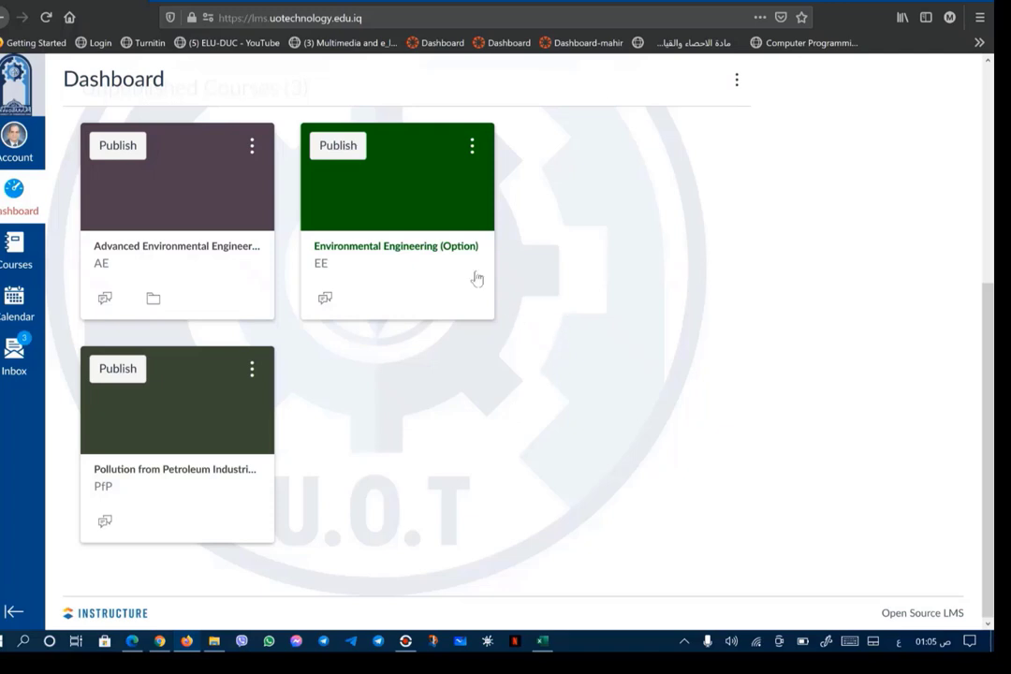
# Open the account's notification settings and view the frequency options for Due Date notifications.
pyautogui.click(15, 137)
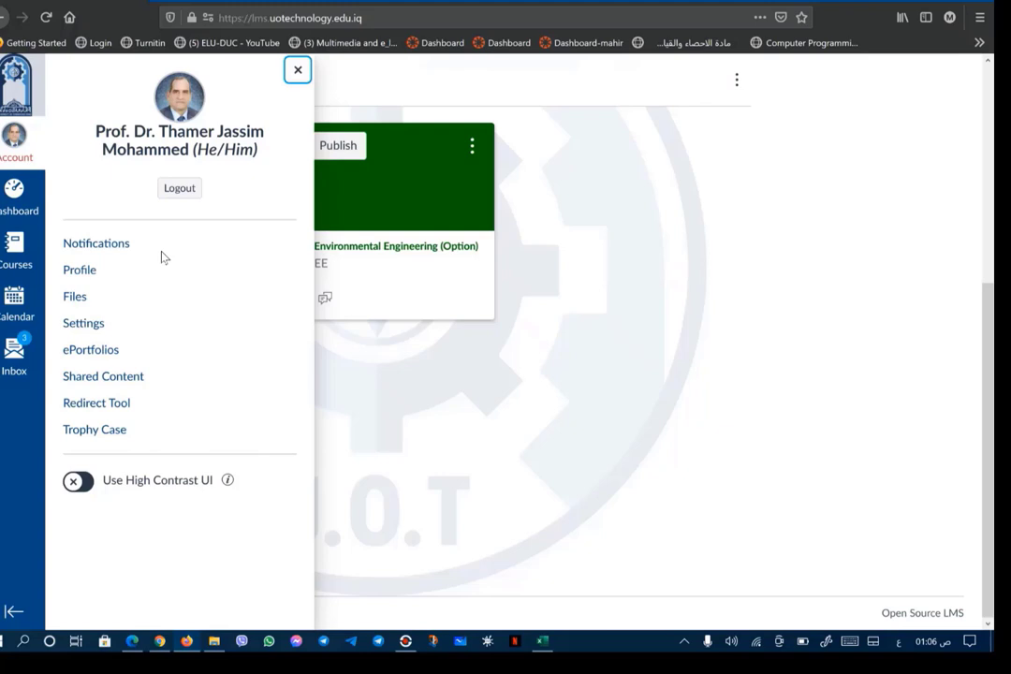
pyautogui.click(101, 245)
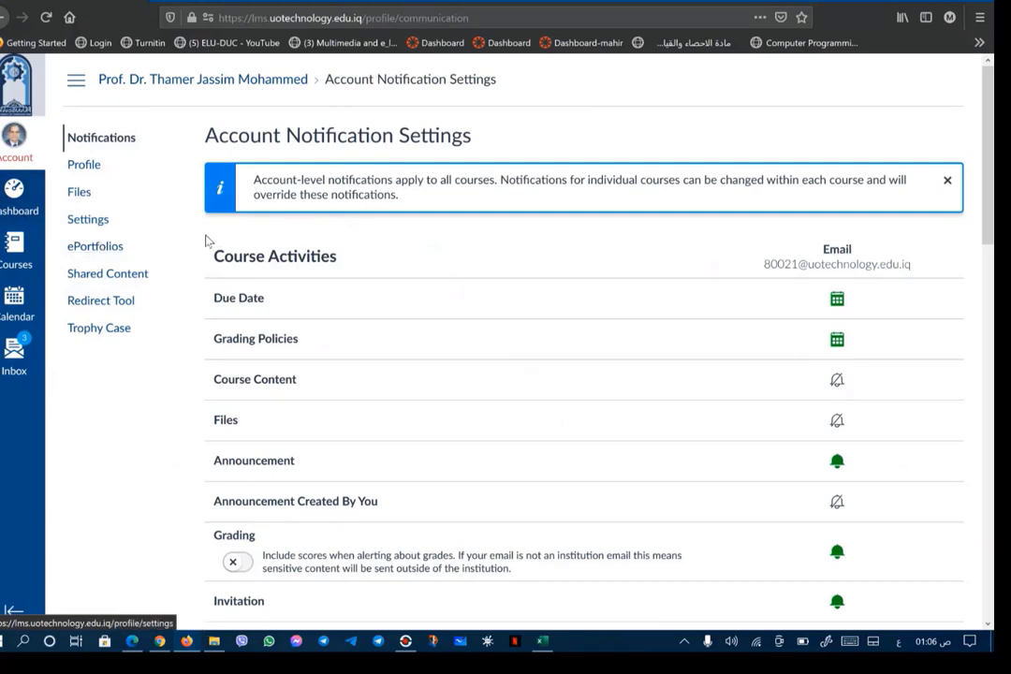
pyautogui.moveTo(232, 300)
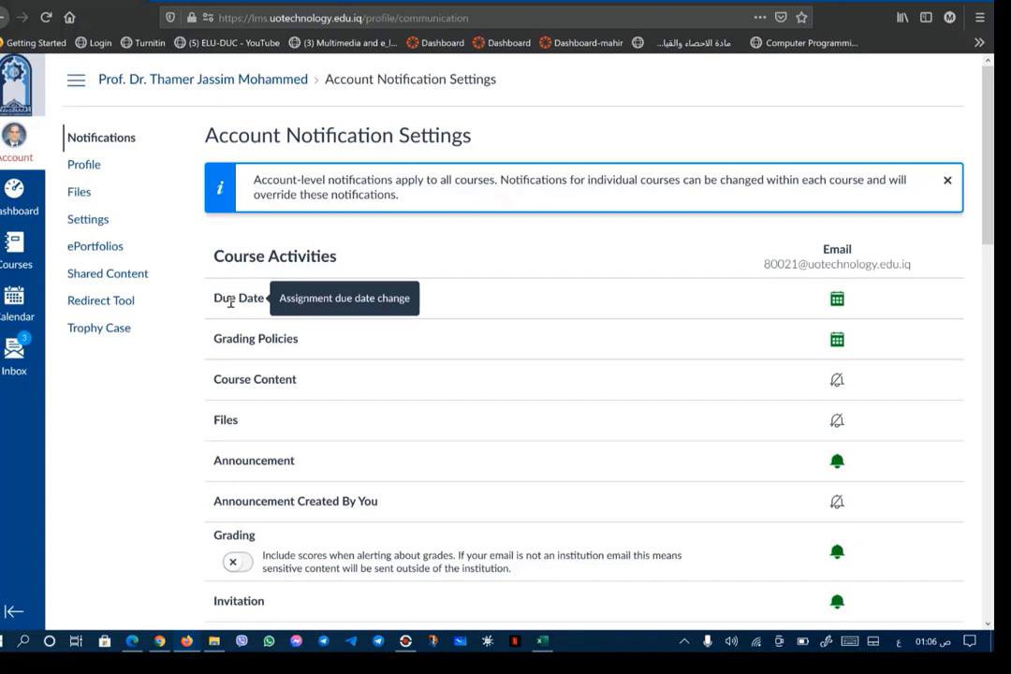
pyautogui.click(837, 300)
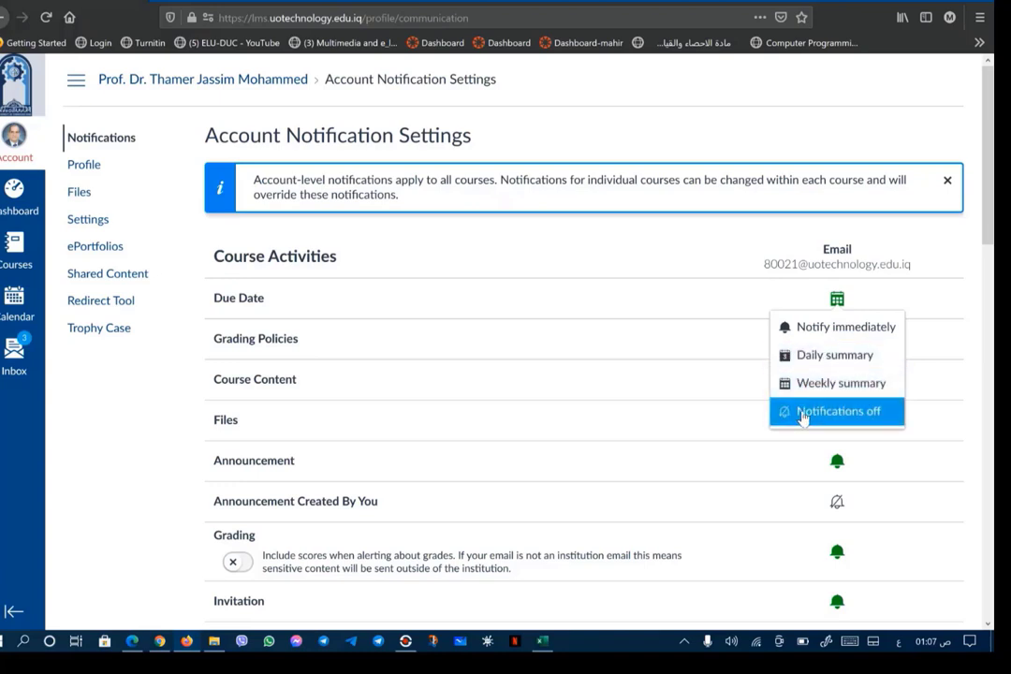
pyautogui.click(709, 377)
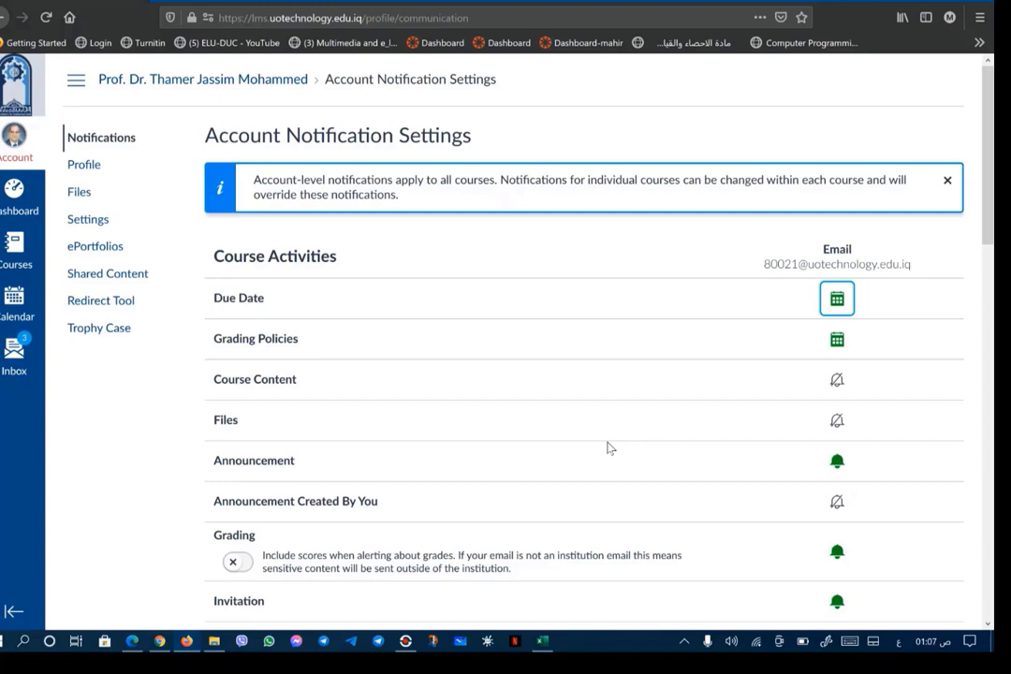
# Open the account profile for editing and look over the pronoun options and the Links section.
pyautogui.click(73, 169)
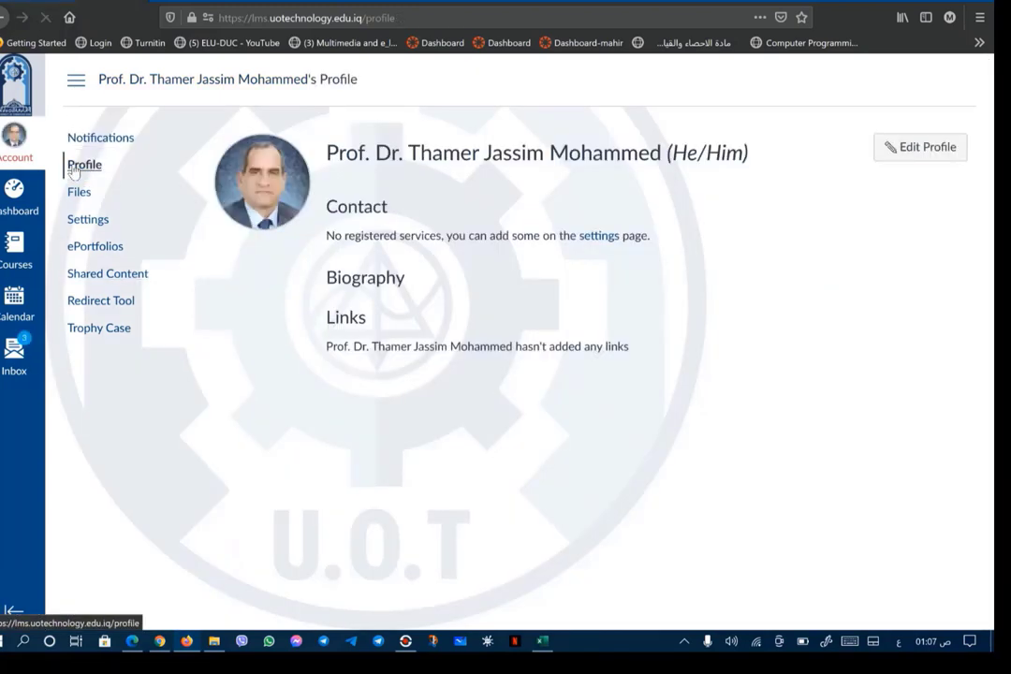
pyautogui.moveTo(272, 192)
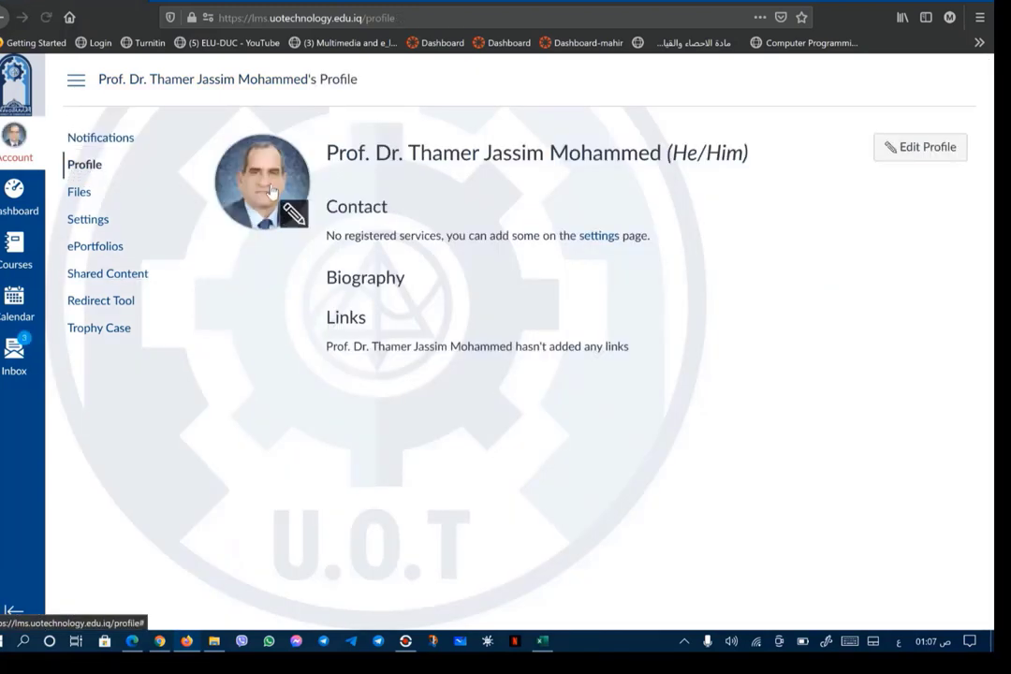
pyautogui.click(940, 150)
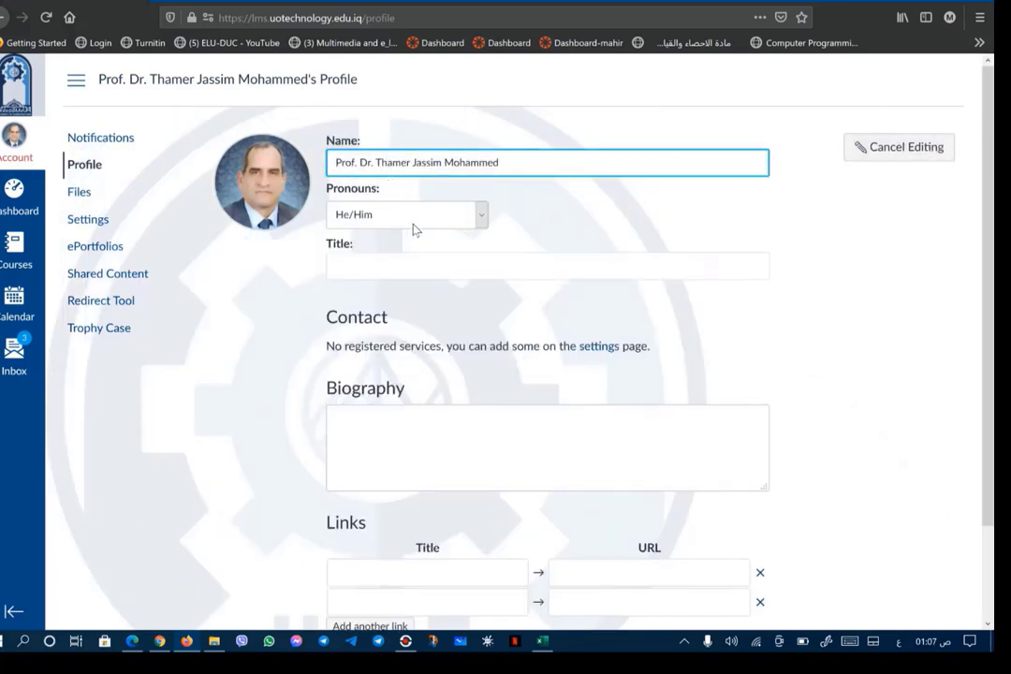
pyautogui.click(485, 221)
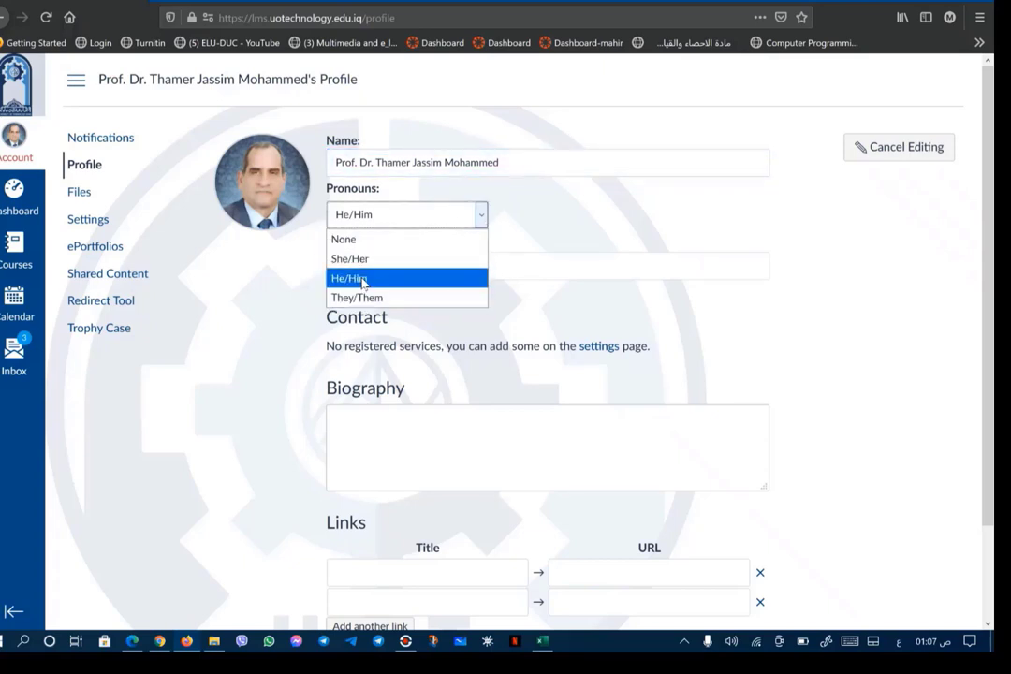
pyautogui.click(552, 292)
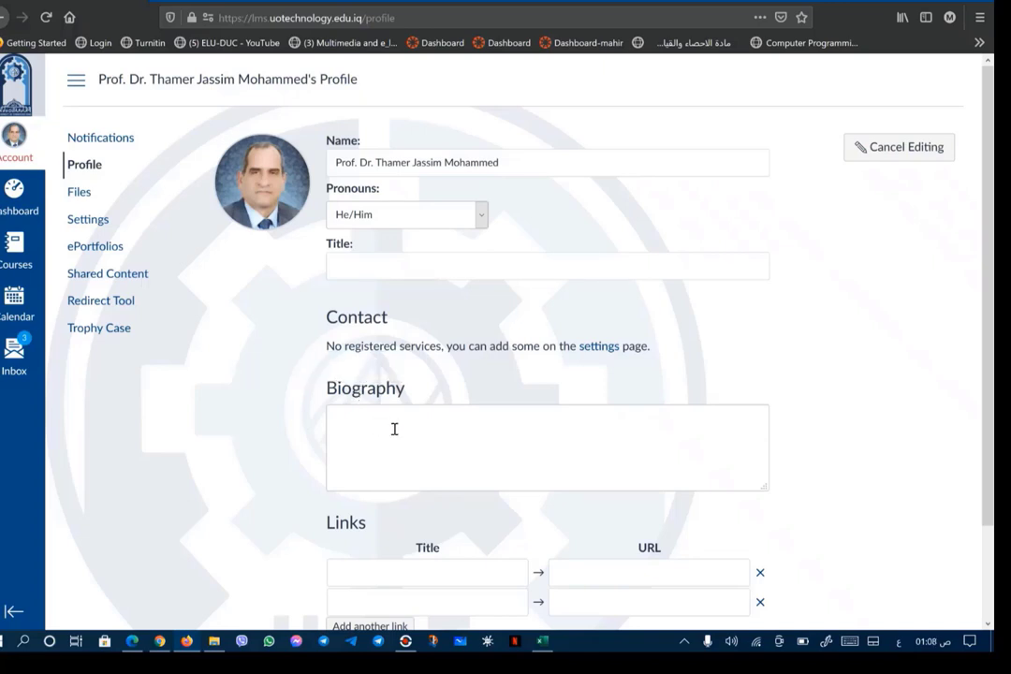
pyautogui.scroll(-2, 389, 436)
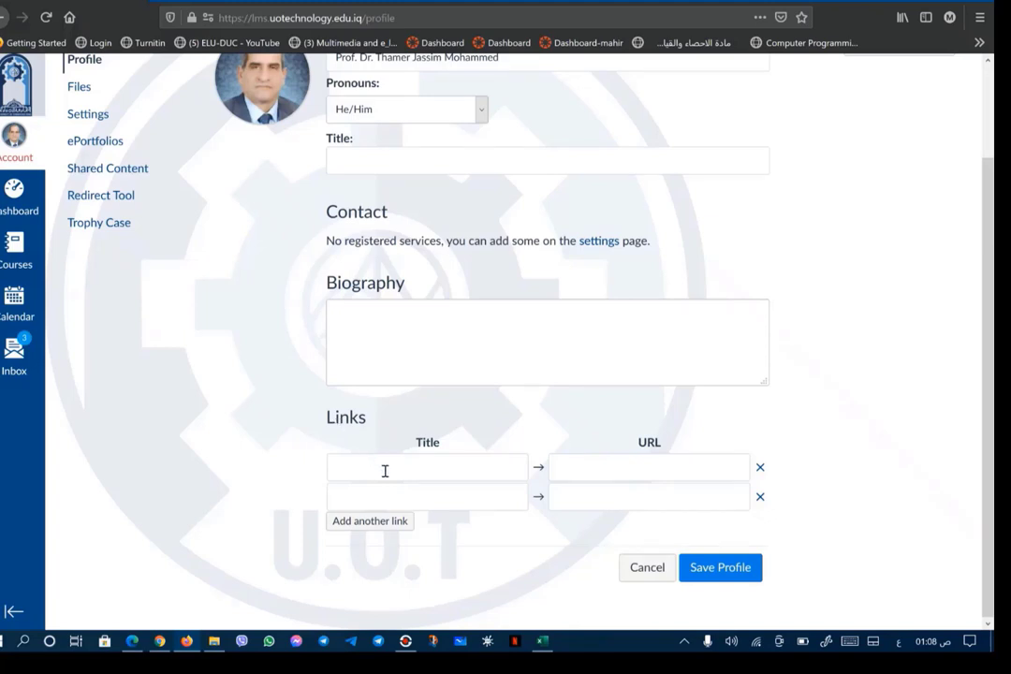
# Bring up the university staff page in Chrome and place the profile form's window beside it at full height, showing its Links section.
pyautogui.click(162, 645)
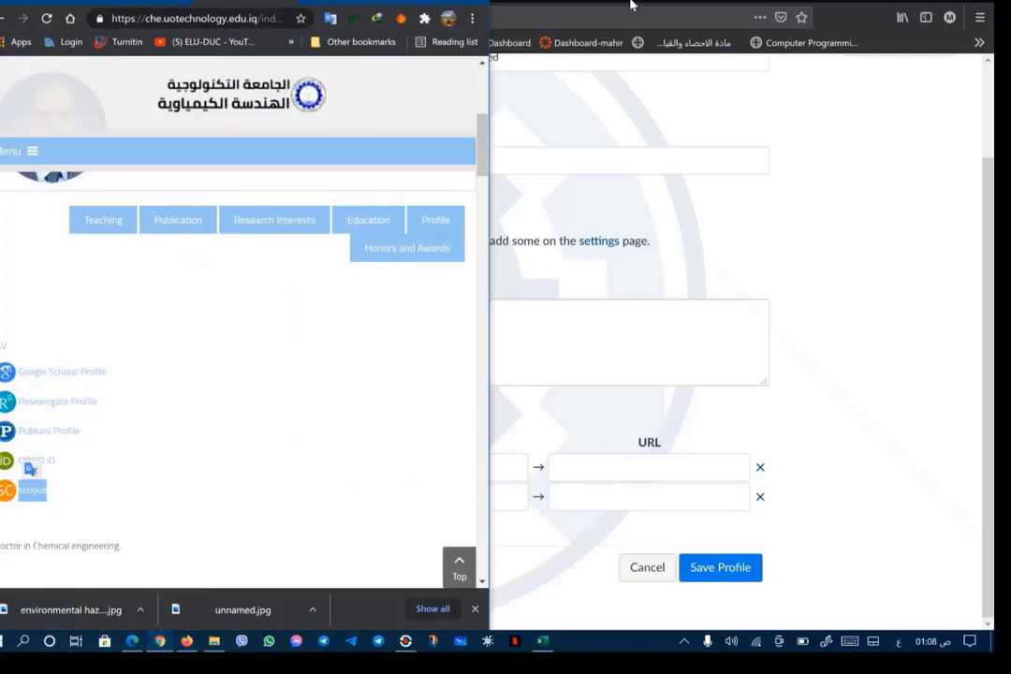
pyautogui.moveTo(646, 6); pyautogui.dragTo(990, 3)
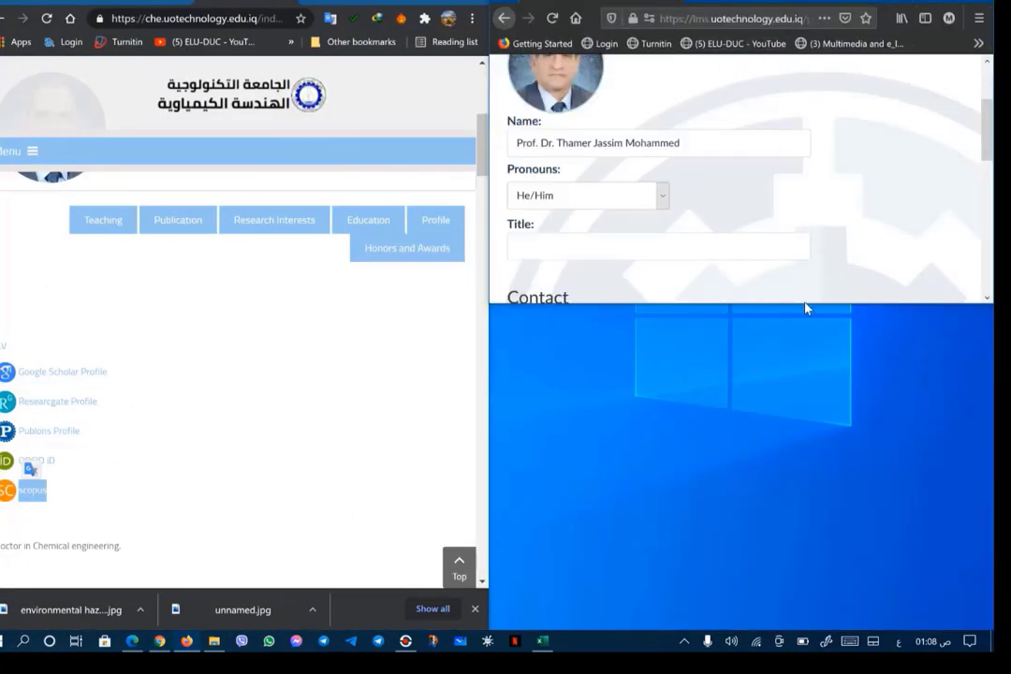
pyautogui.moveTo(804, 303); pyautogui.dragTo(802, 619)
pyautogui.scroll(-2, 733, 449)
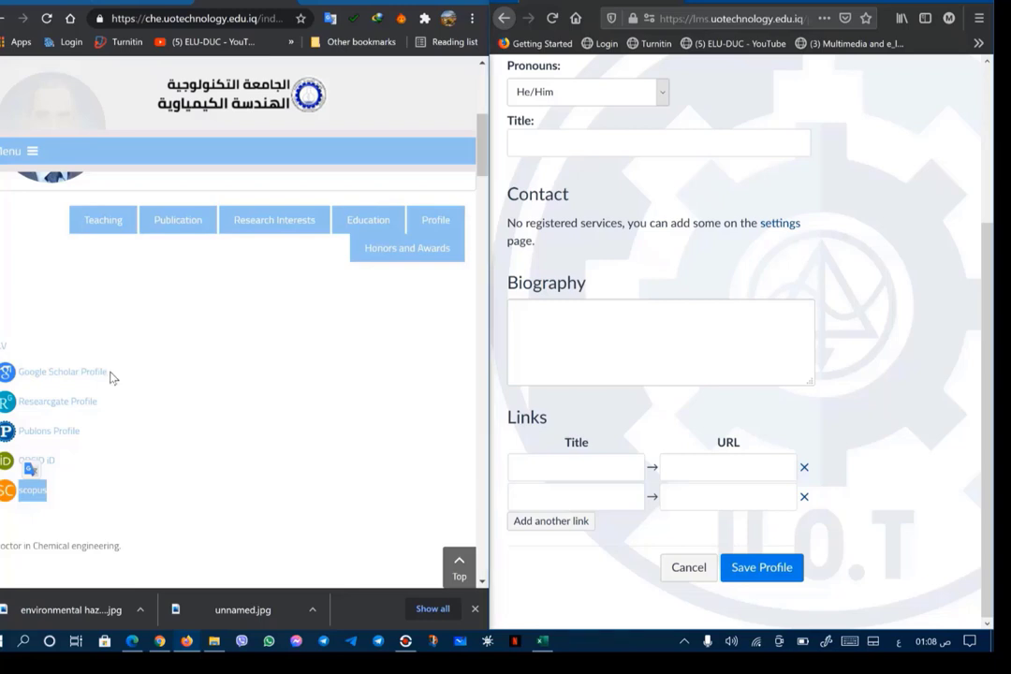
# Copy the text "Google Scholar Profile" from the staff page into the title of the profile's first link.
pyautogui.moveTo(107, 372); pyautogui.dragTo(14, 372)
pyautogui.press('super+c')
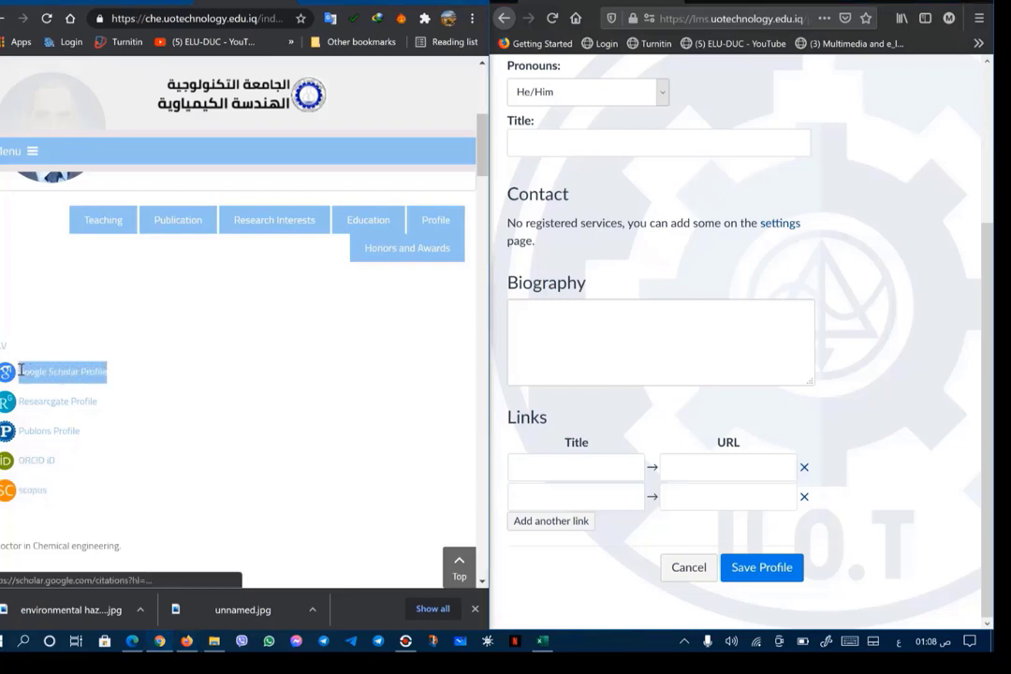
pyautogui.rightClick(31, 374)
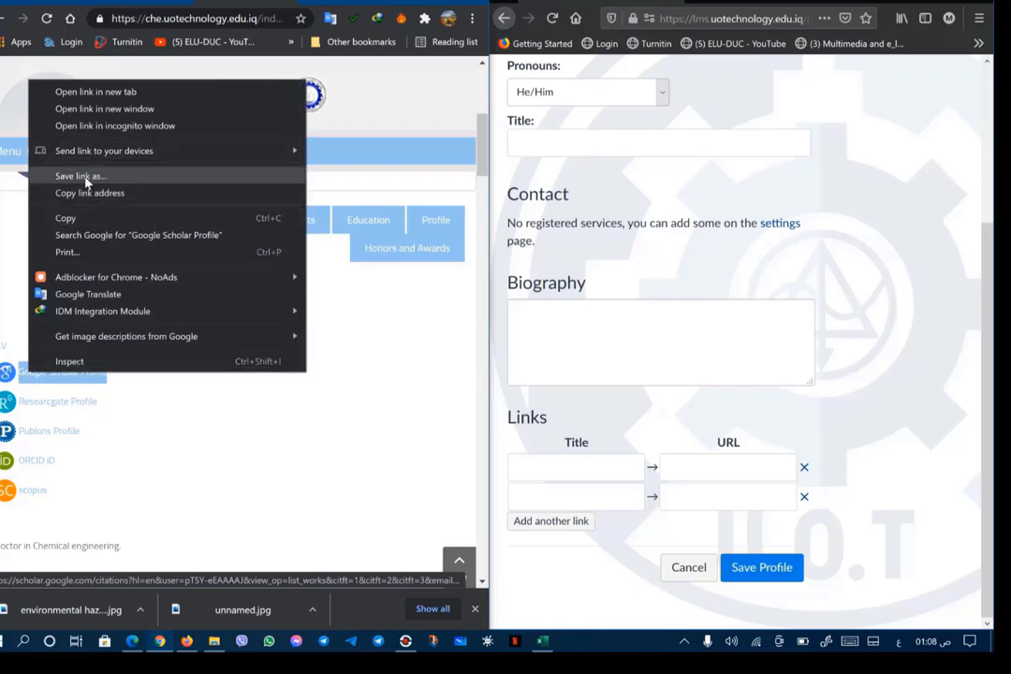
pyautogui.click(71, 218)
pyautogui.click(561, 470)
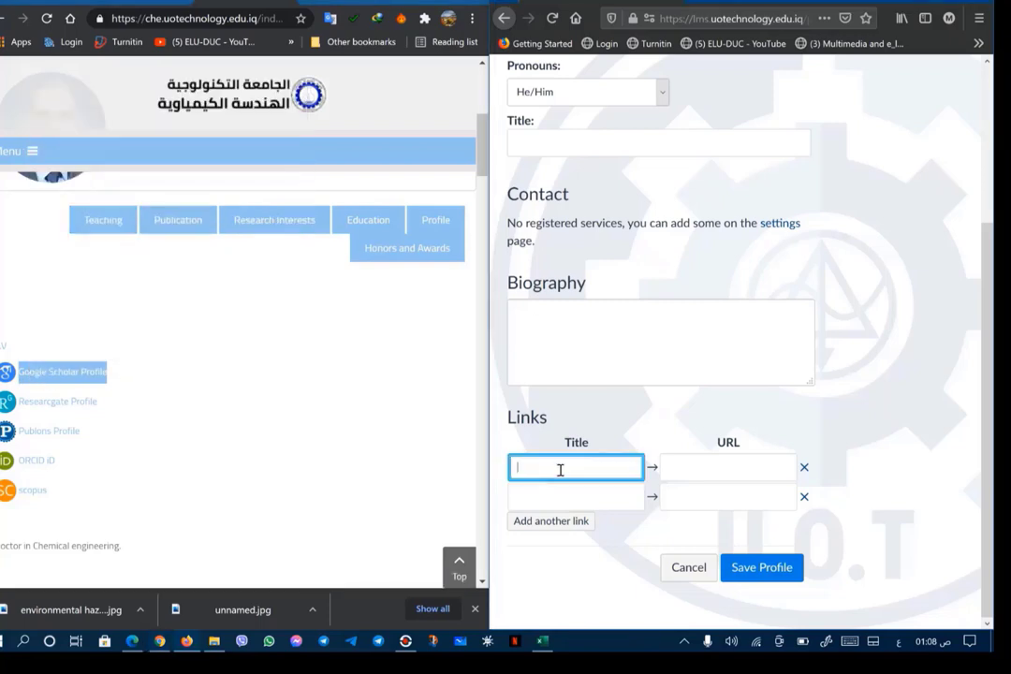
pyautogui.rightClick(562, 466)
pyautogui.click(592, 538)
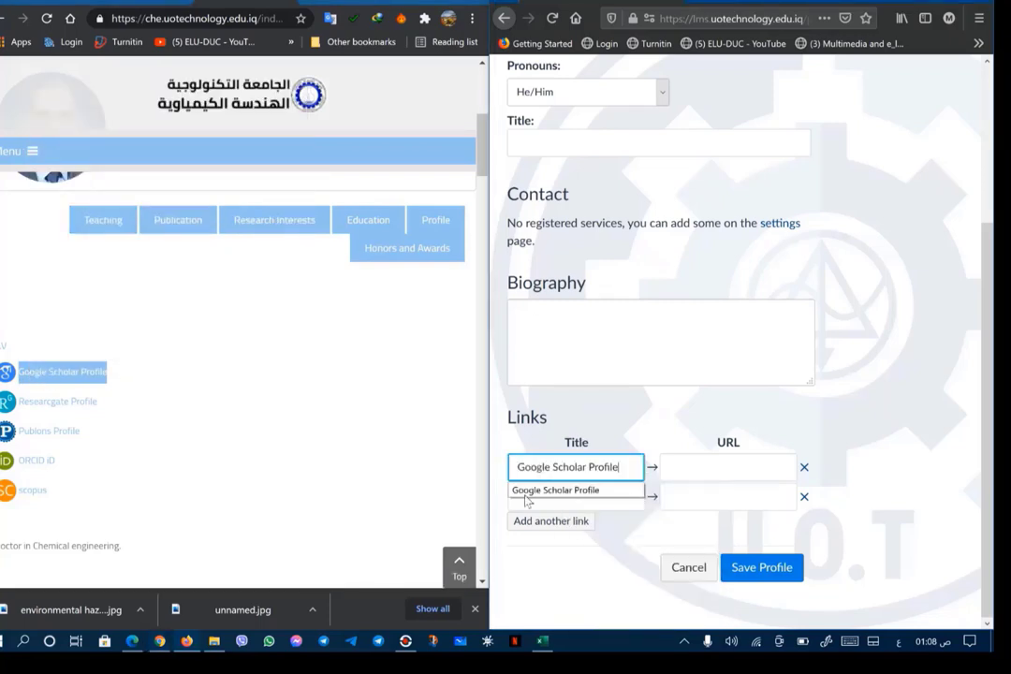
# Open the Google Scholar profile from the staff page and paste its web address as the first link's URL.
pyautogui.click(729, 467)
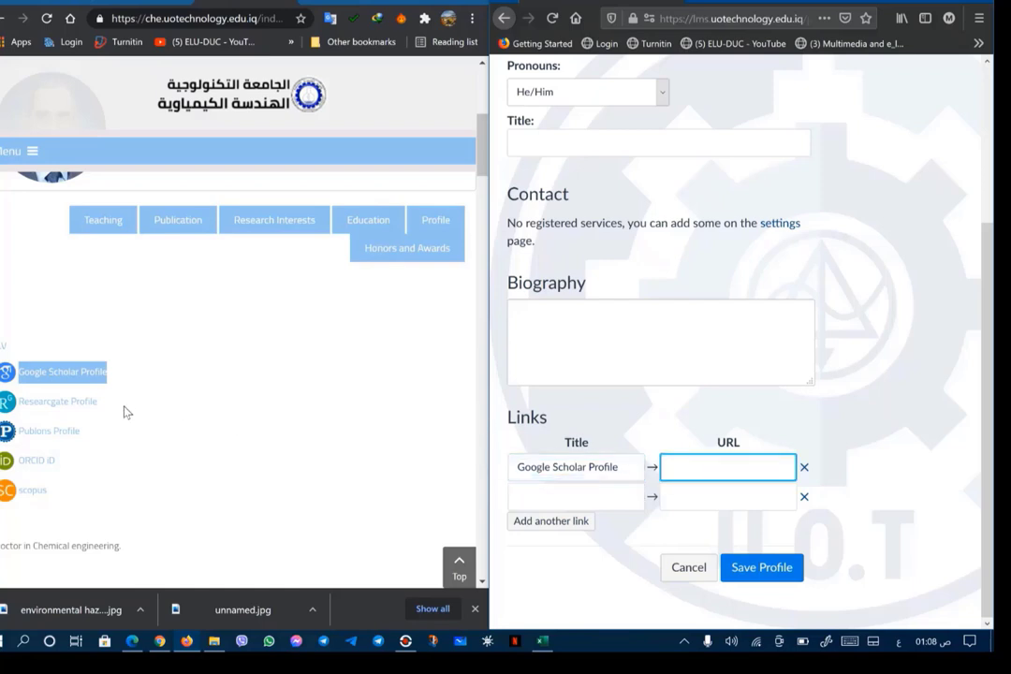
pyautogui.click(63, 374)
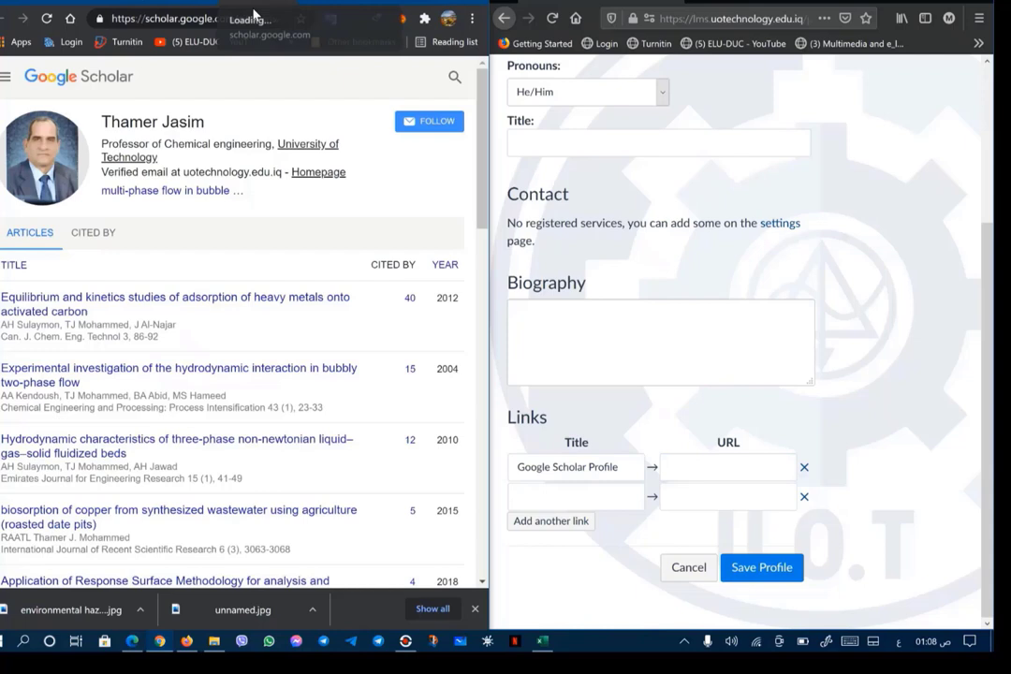
pyautogui.click(206, 18)
pyautogui.rightClick(211, 20)
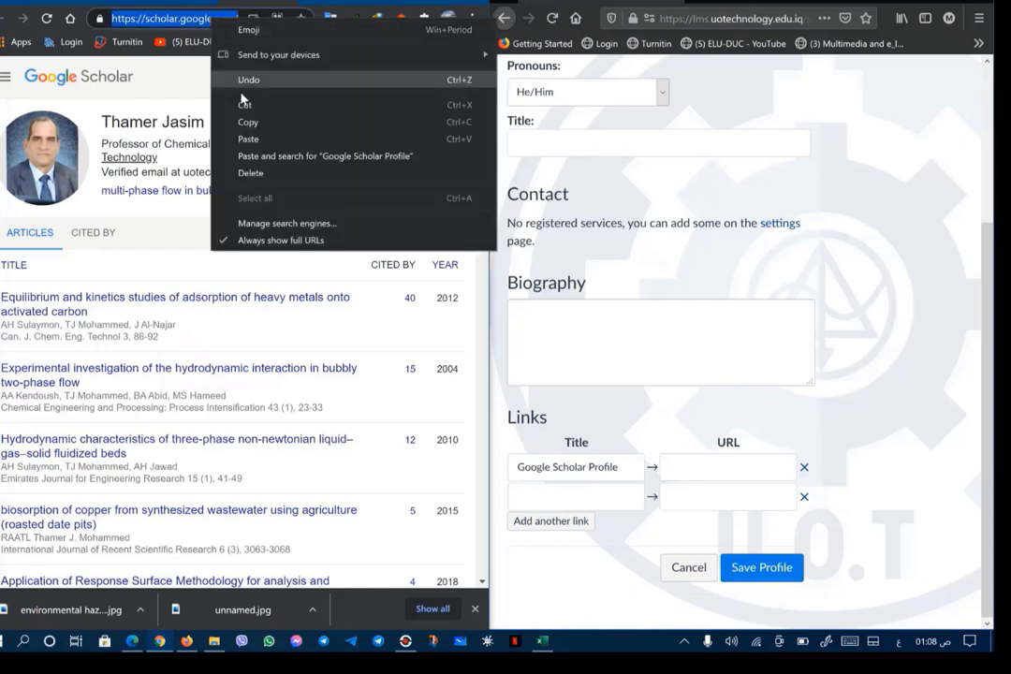
pyautogui.click(248, 122)
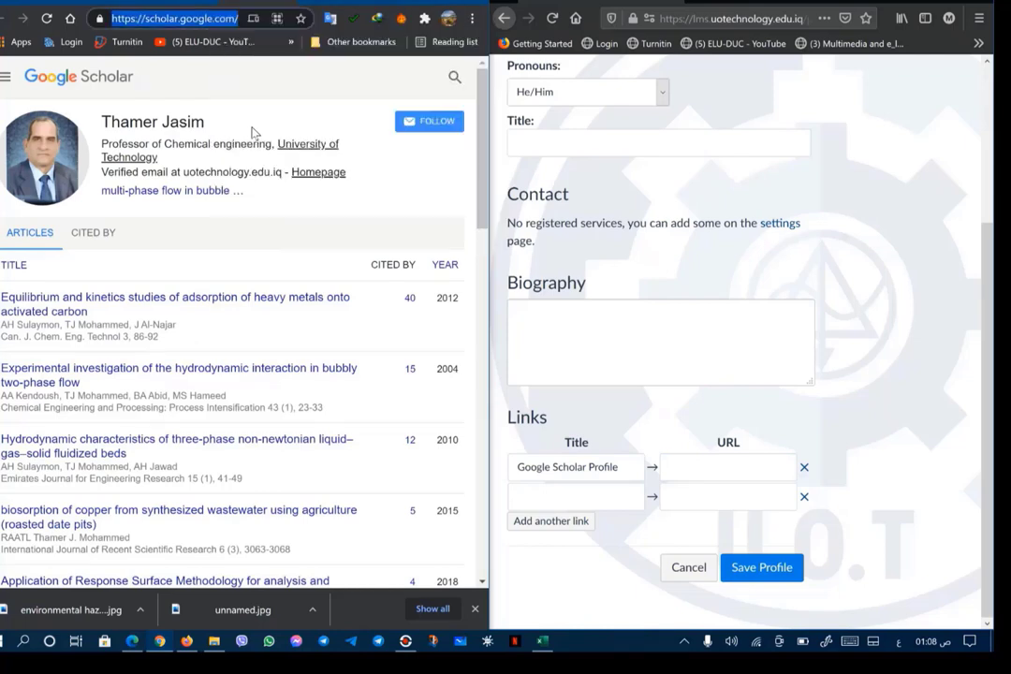
pyautogui.click(693, 466)
pyautogui.rightClick(694, 466)
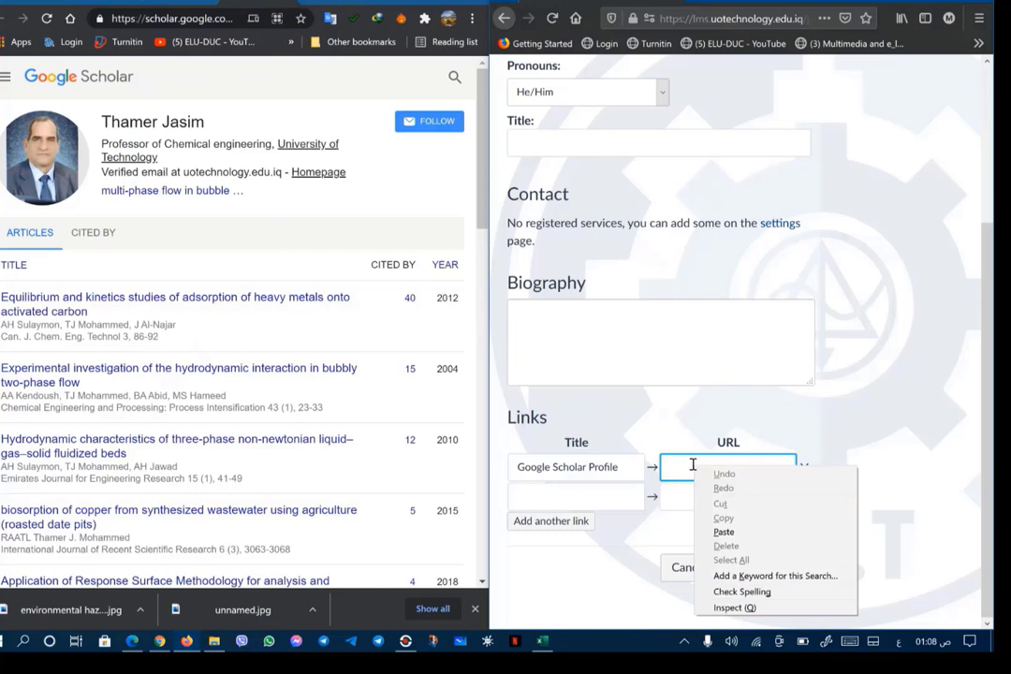
pyautogui.click(724, 532)
# Return to the staff page and copy the text "Researcgate Profile" into the title of the second link.
pyautogui.click(594, 494)
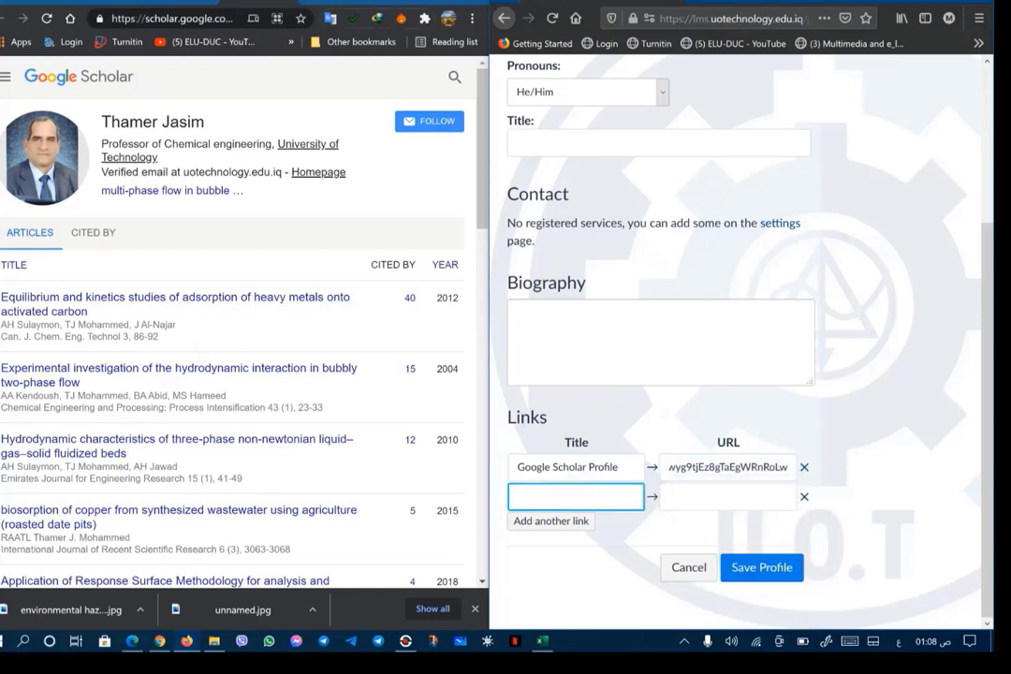
pyautogui.click(22, 18)
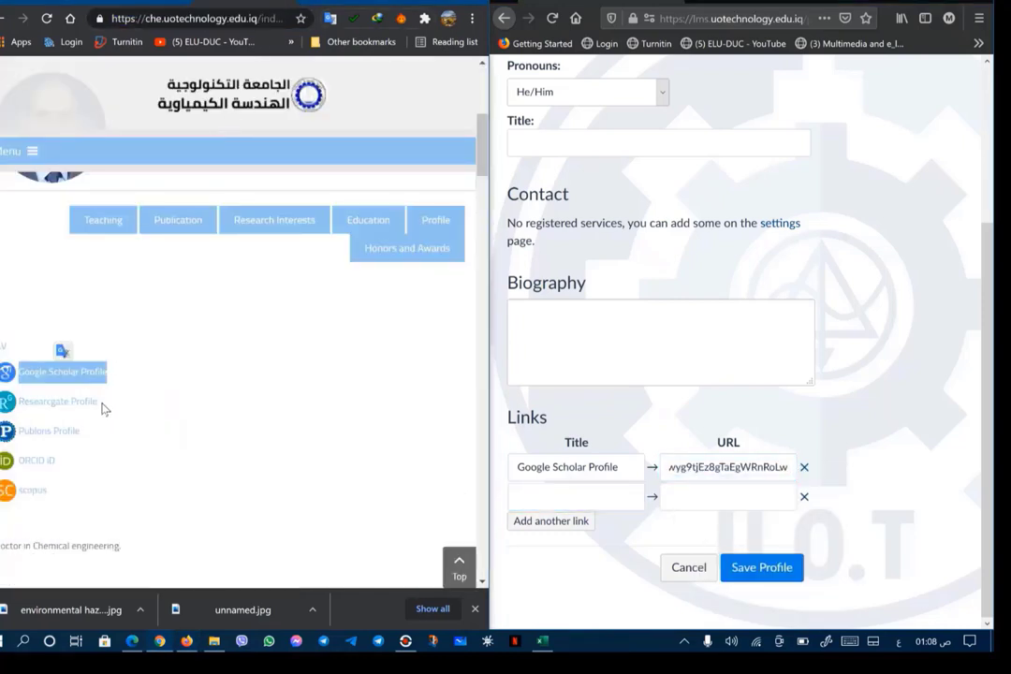
pyautogui.moveTo(97, 403); pyautogui.dragTo(17, 401)
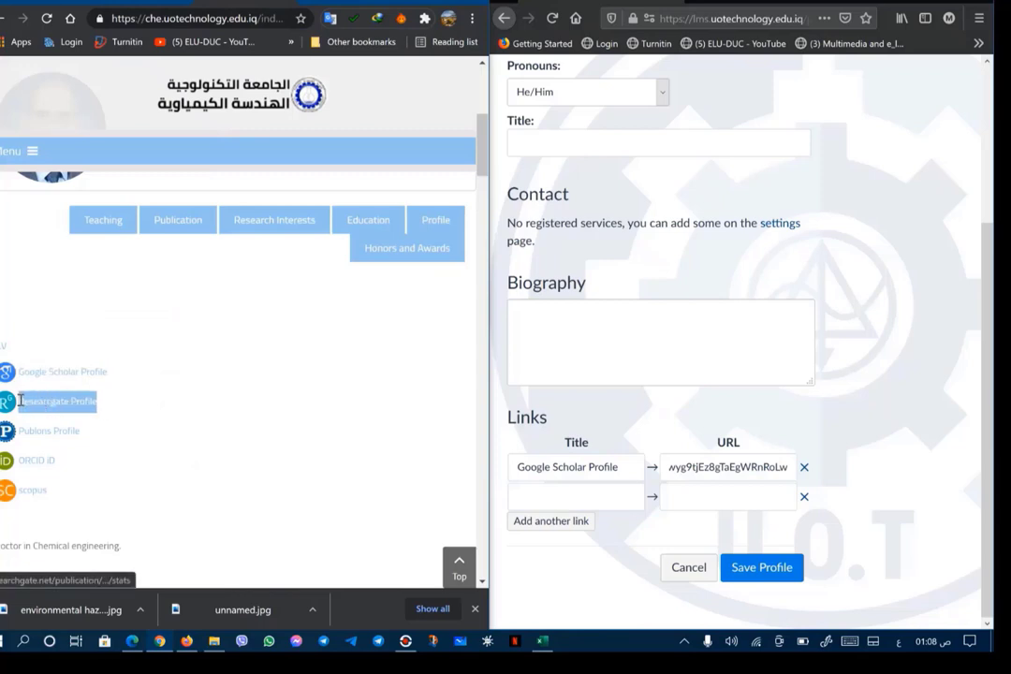
pyautogui.rightClick(39, 400)
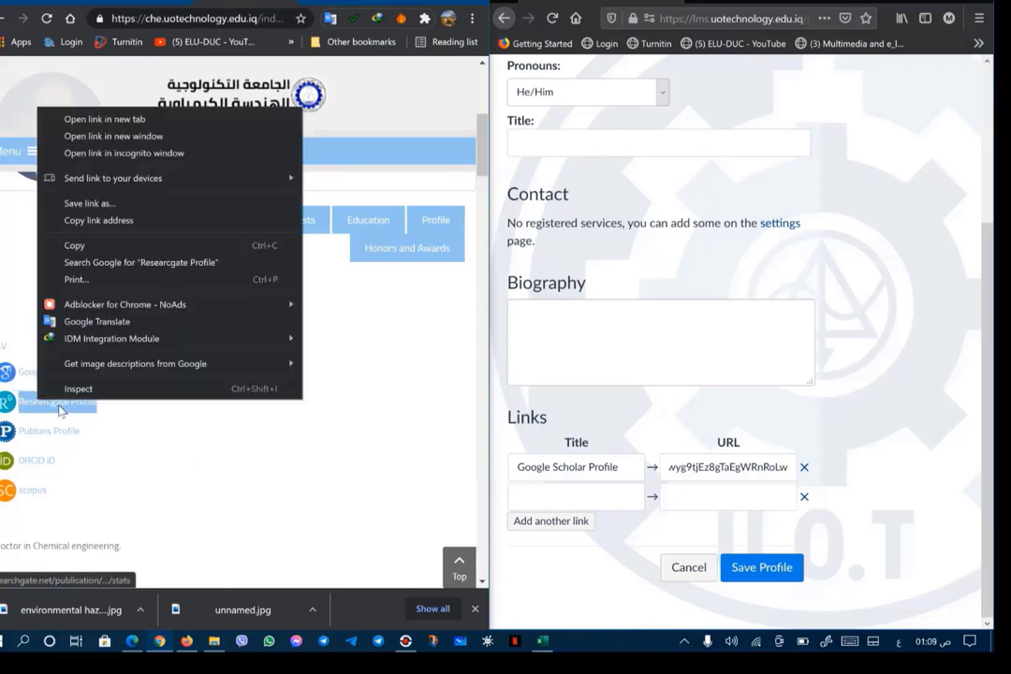
pyautogui.click(75, 246)
pyautogui.click(563, 493)
pyautogui.rightClick(563, 494)
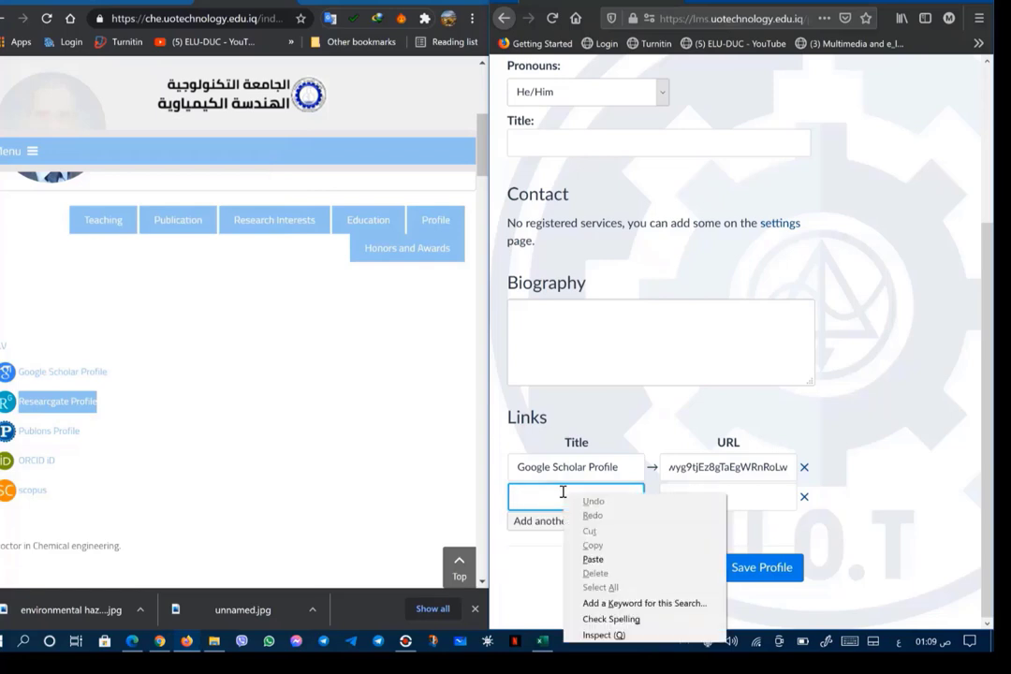
pyautogui.click(590, 555)
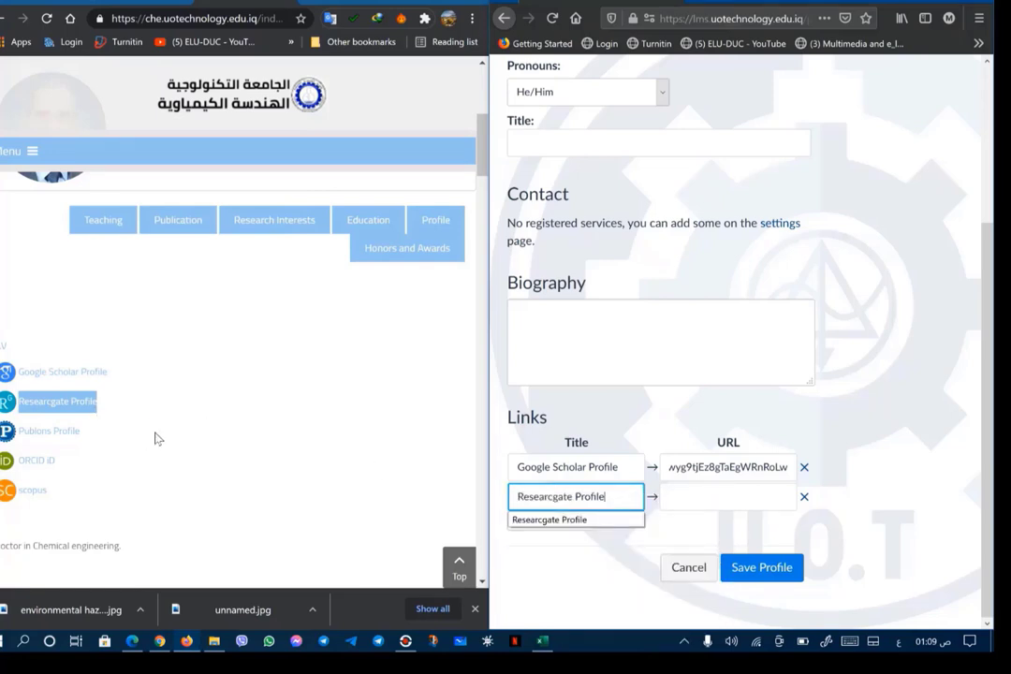
# Open the staff page's ResearchGate link, paste its web address as the second link's URL, and add a third link row.
pyautogui.click(60, 402)
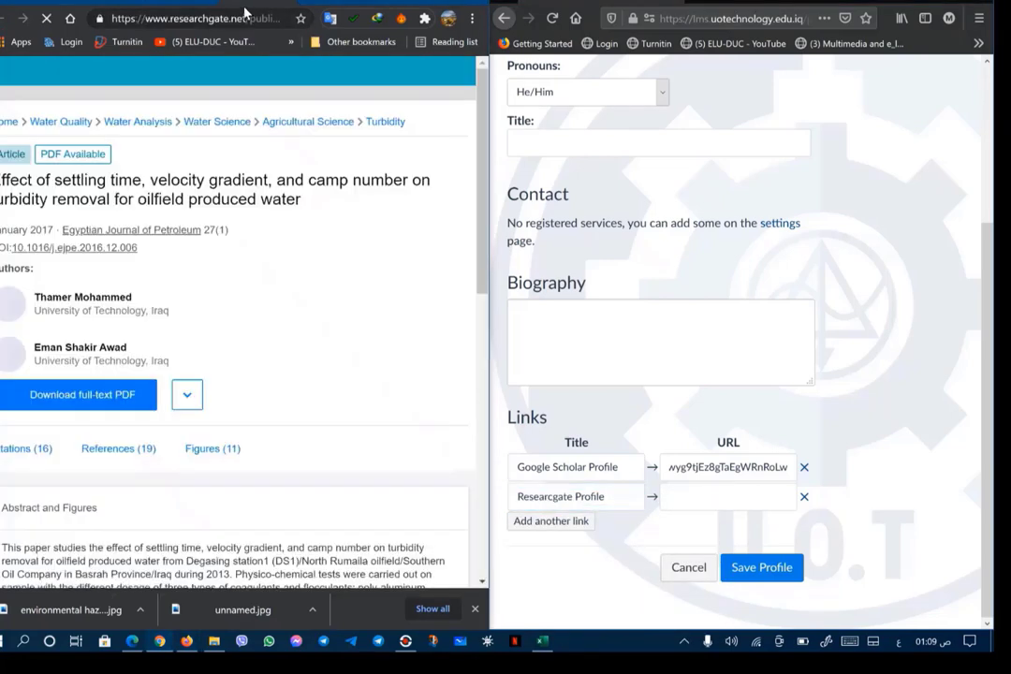
pyautogui.click(227, 20)
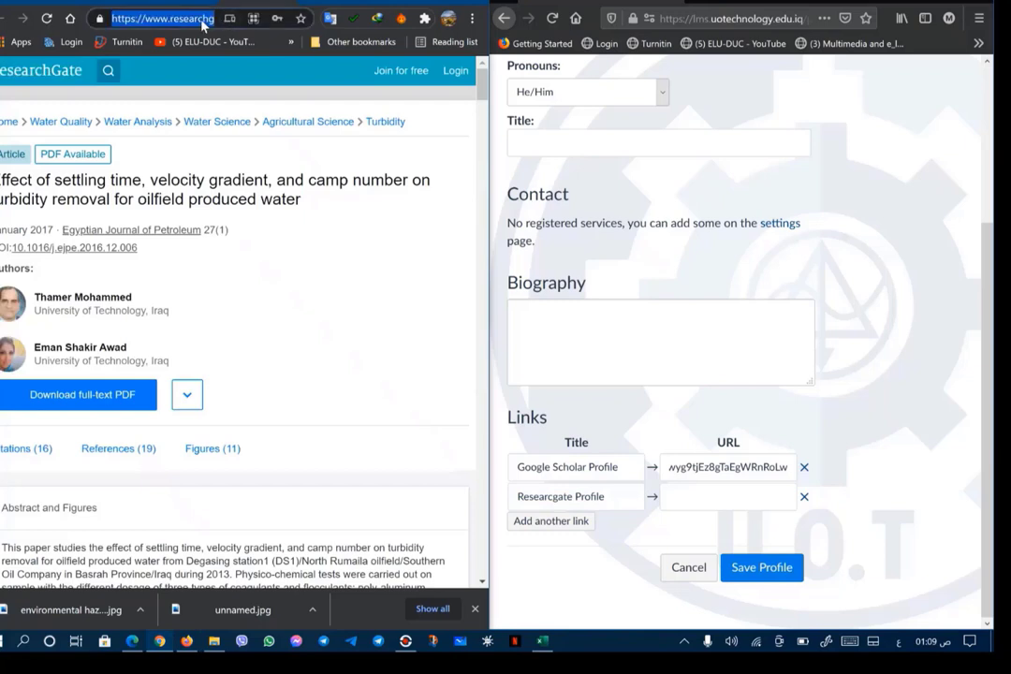
pyautogui.click(181, 18)
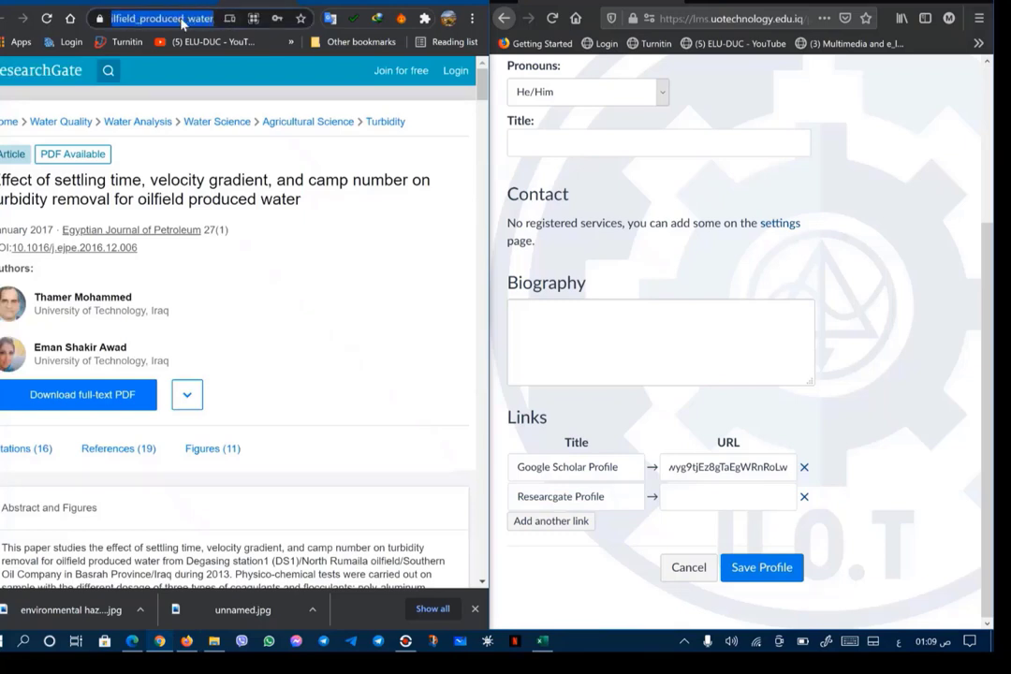
pyautogui.rightClick(181, 18)
pyautogui.click(223, 126)
pyautogui.click(703, 495)
pyautogui.rightClick(702, 495)
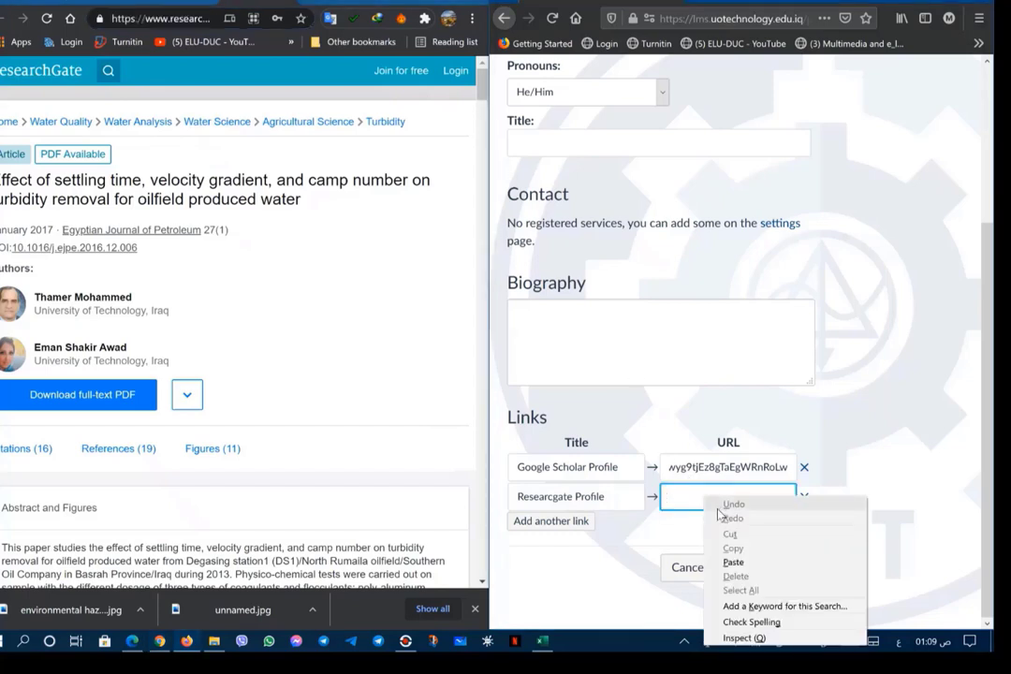
pyautogui.click(733, 562)
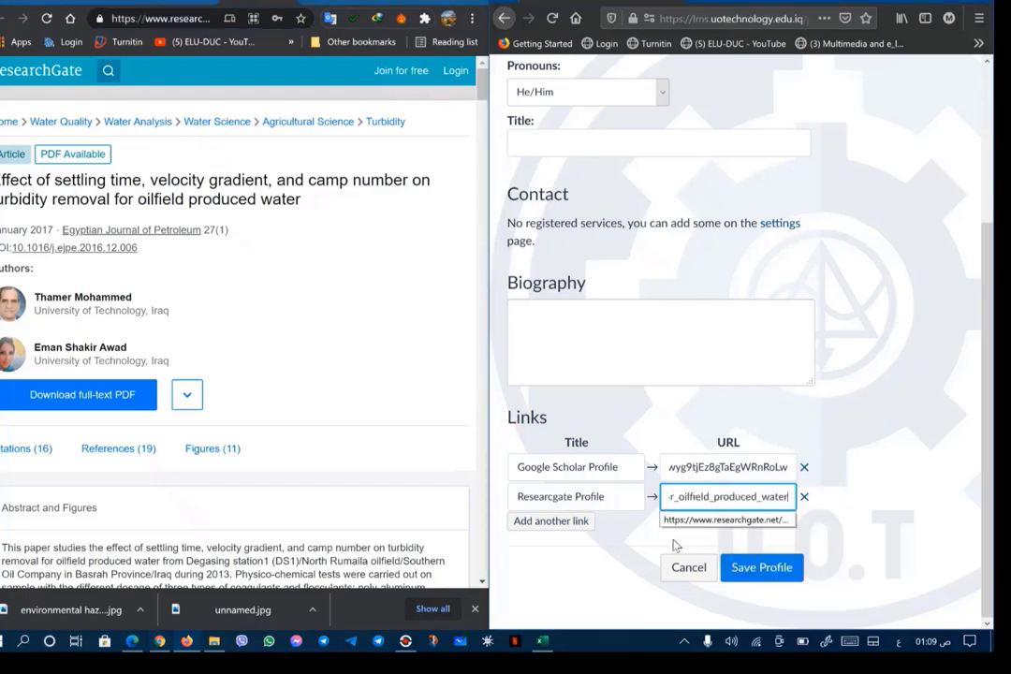
pyautogui.click(552, 522)
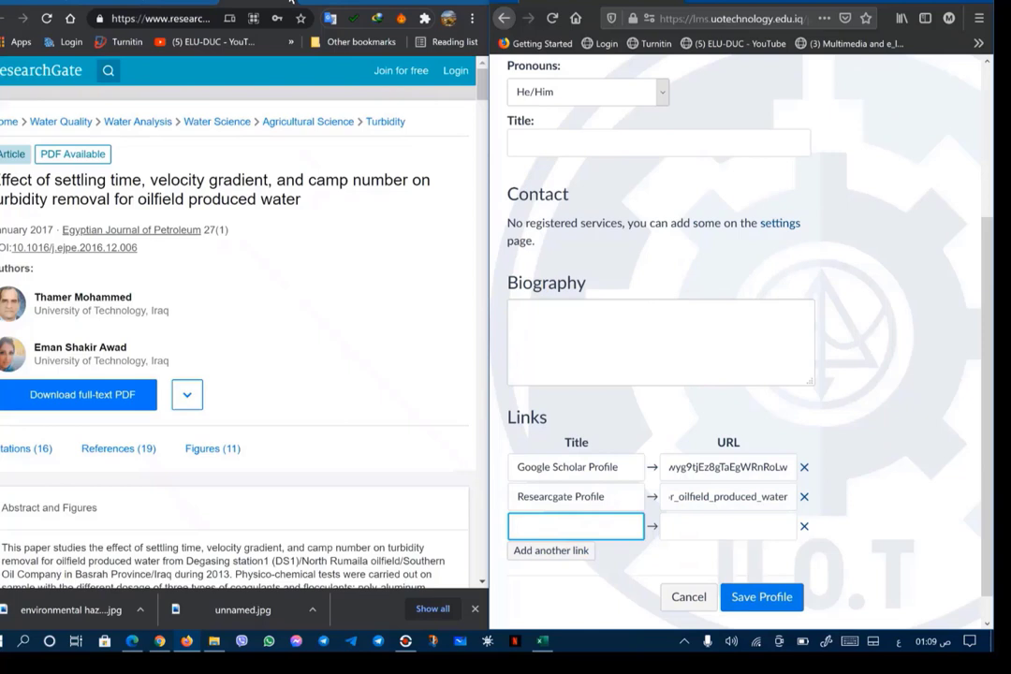
# Return to the staff page and copy the text "scopus" into the title of the profile's third link.
pyautogui.click(291, 2)
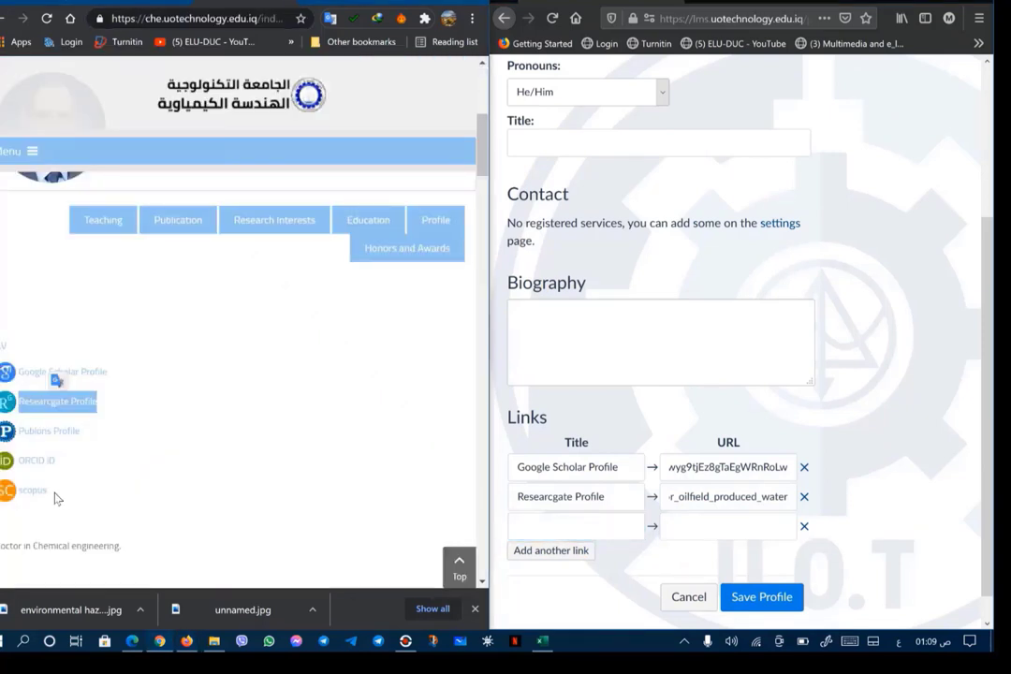
pyautogui.moveTo(47, 490); pyautogui.dragTo(20, 490)
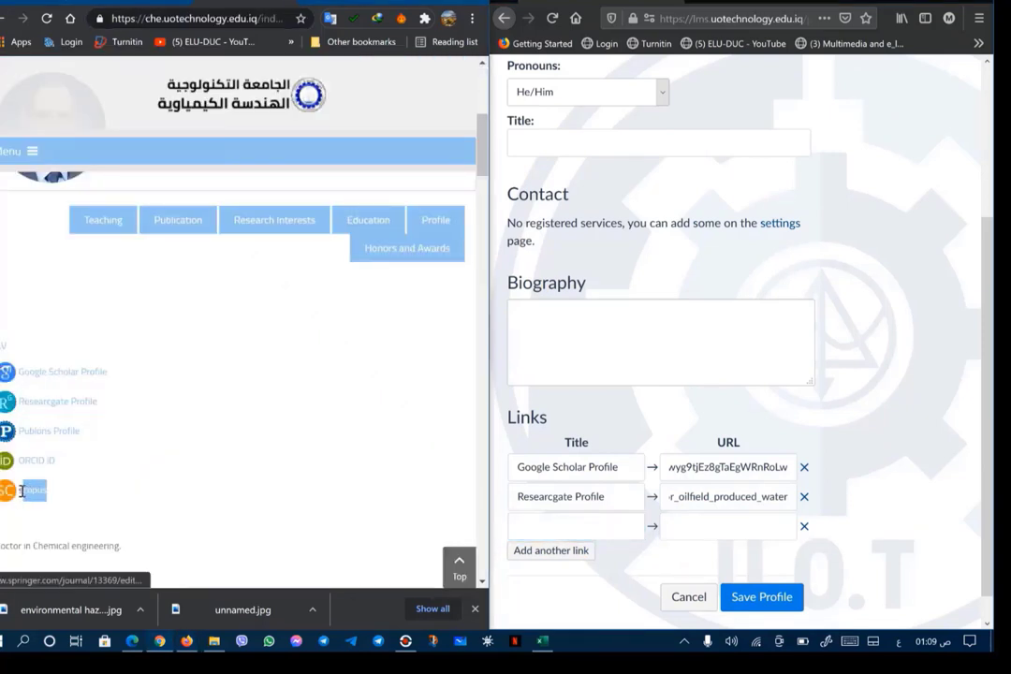
pyautogui.rightClick(26, 489)
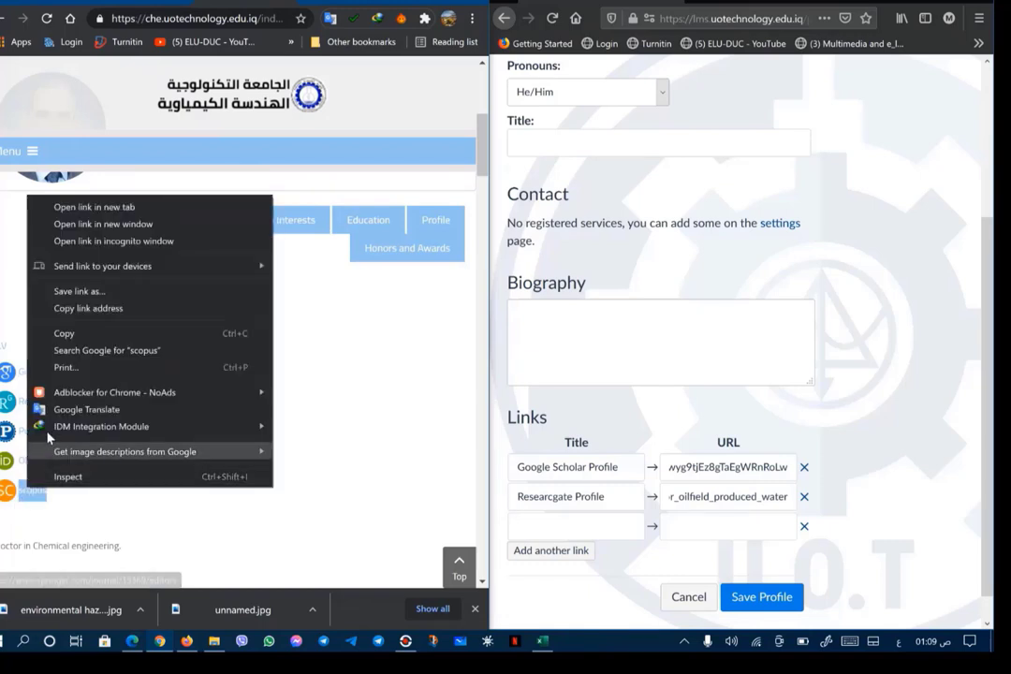
pyautogui.click(79, 334)
pyautogui.click(546, 529)
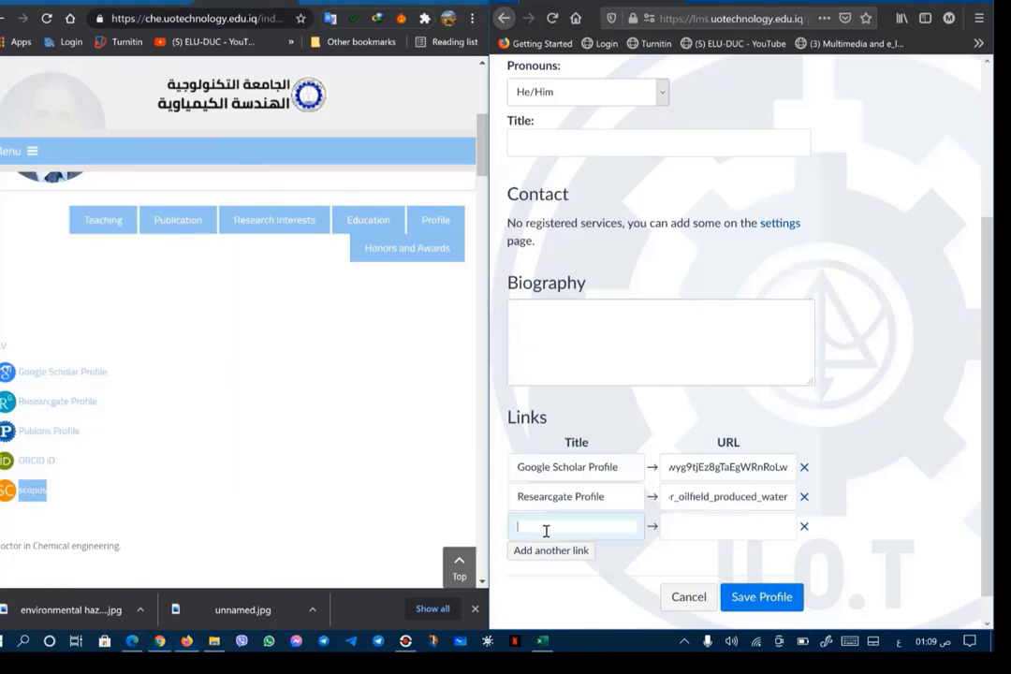
pyautogui.rightClick(545, 529)
pyautogui.click(557, 442)
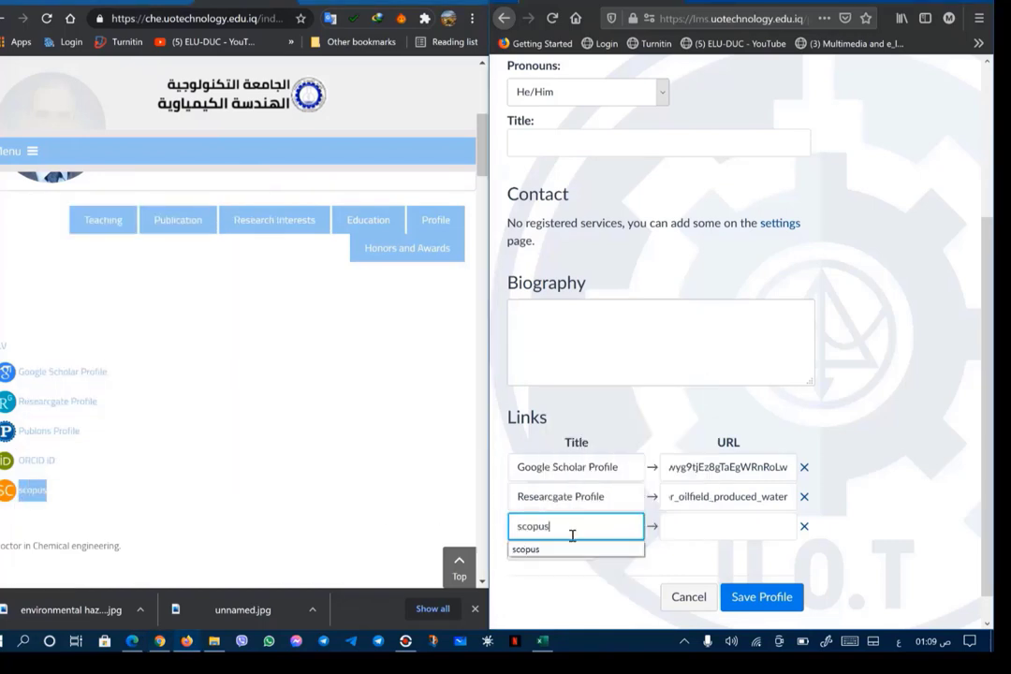
# Open the staff page's scopus link, paste its web address as the third link's URL, and save the profile.
pyautogui.click(669, 525)
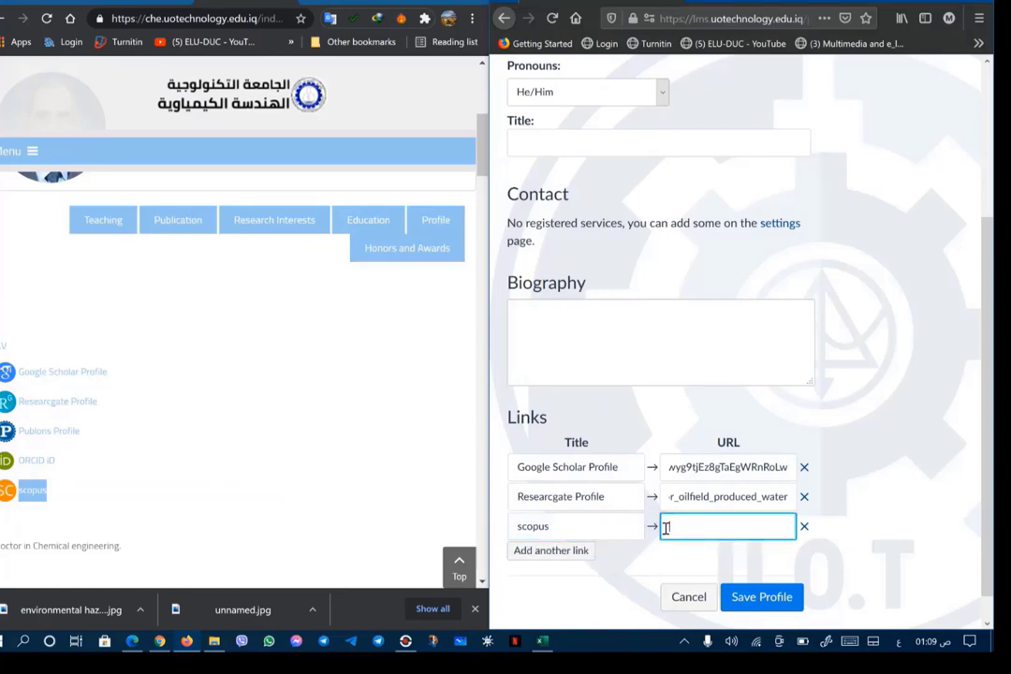
pyautogui.click(28, 496)
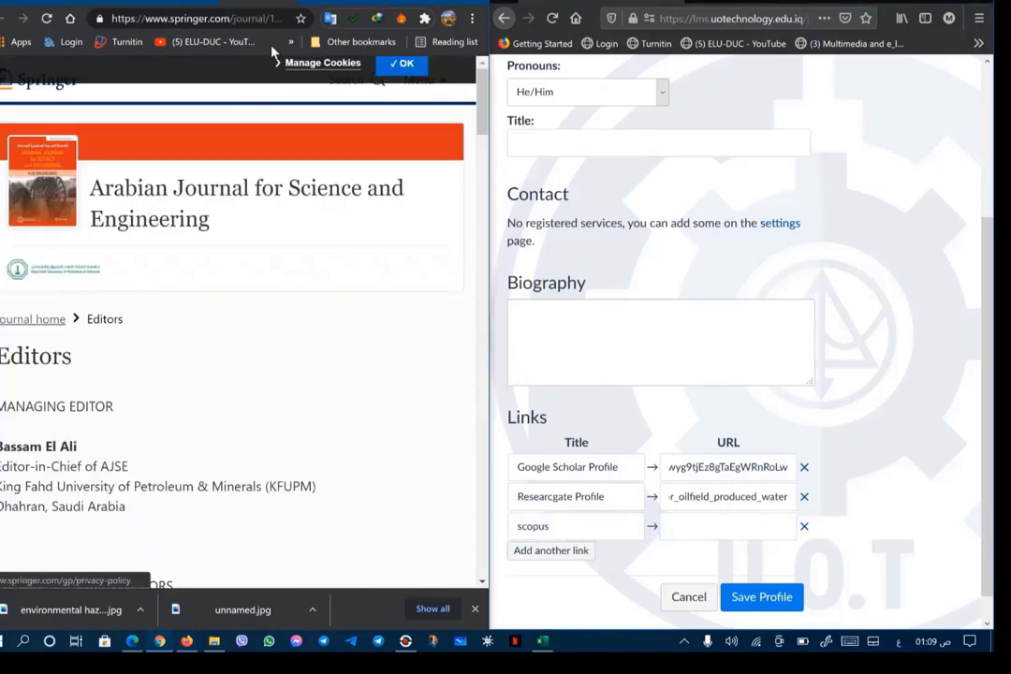
pyautogui.click(212, 20)
pyautogui.rightClick(212, 19)
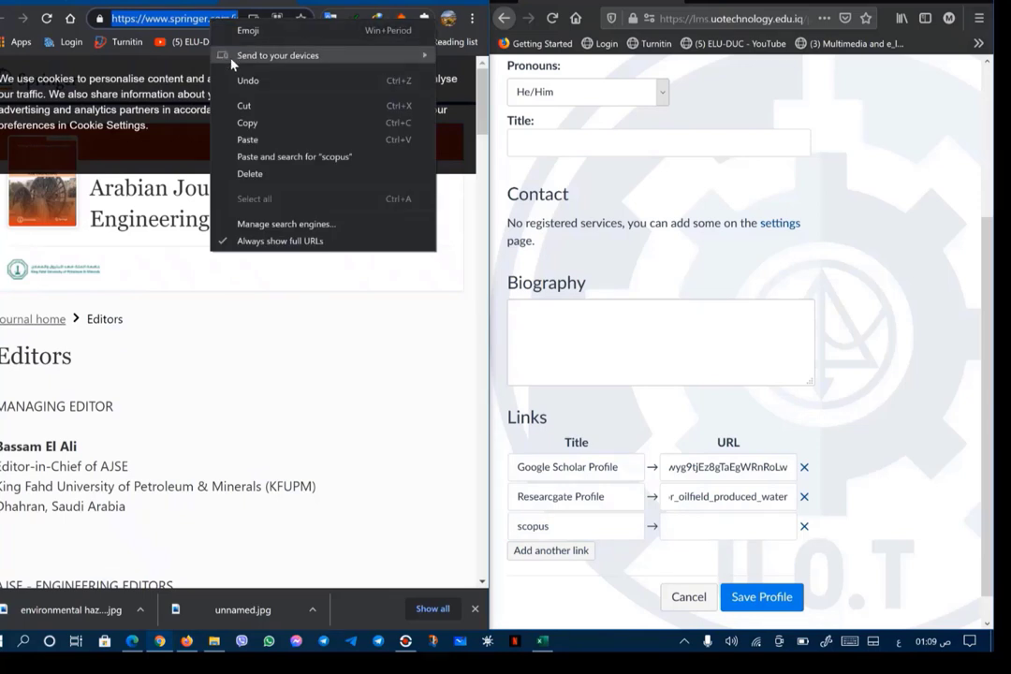
pyautogui.click(246, 119)
pyautogui.click(242, 4)
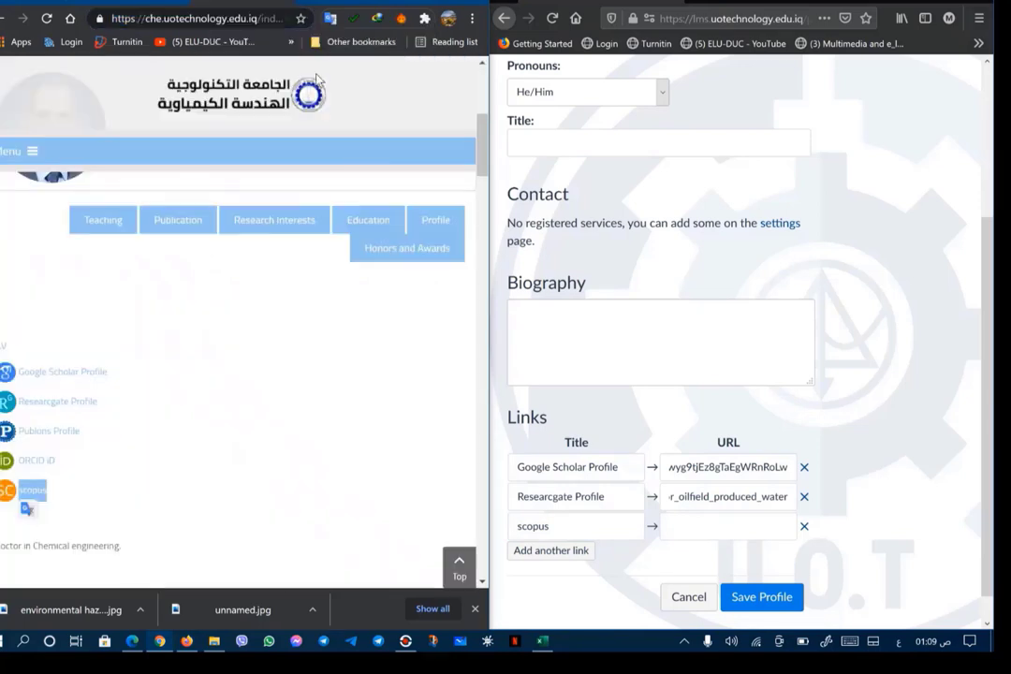
pyautogui.rightClick(707, 525)
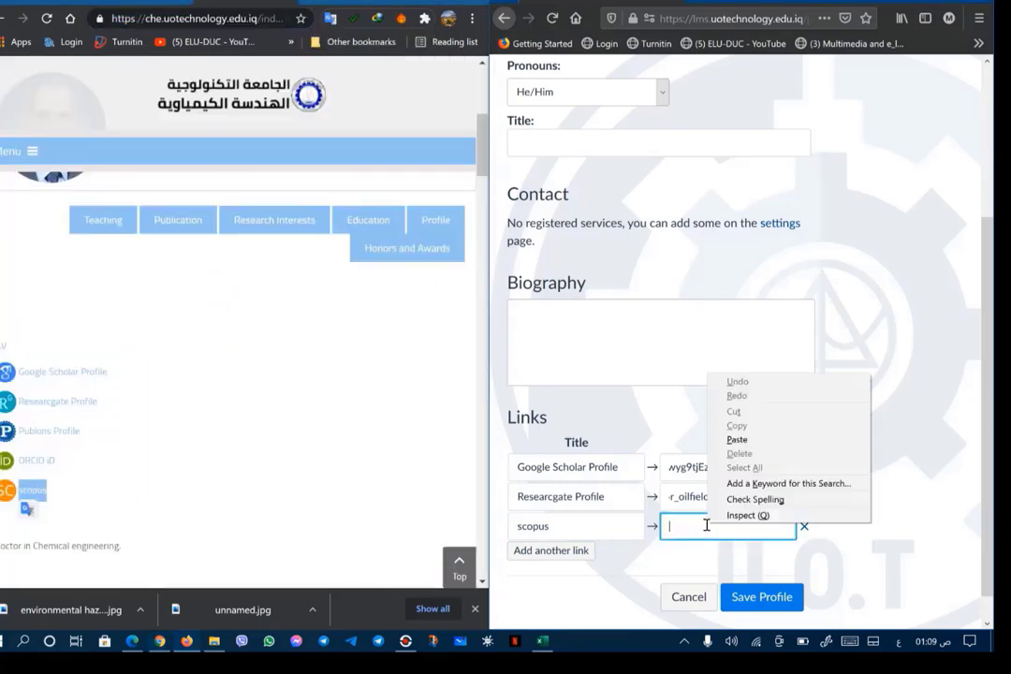
pyautogui.click(749, 439)
pyautogui.click(762, 598)
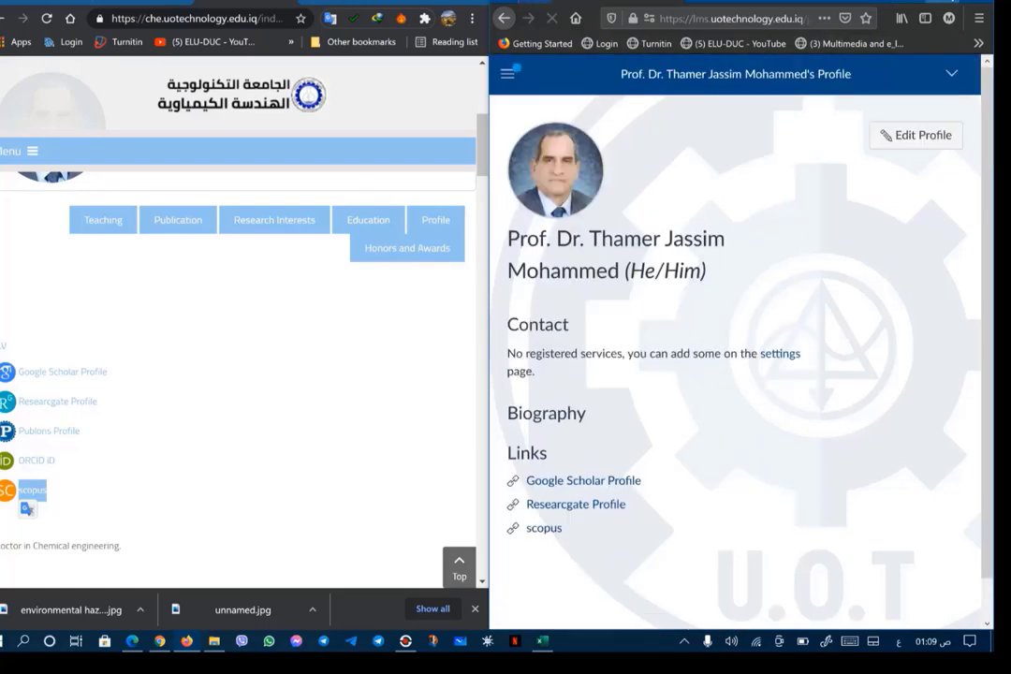
# Maximize the profile window, test the saved Google Scholar Profile link, and close the page it opens.
pyautogui.press('super+Left')
pyautogui.press('super+Up')
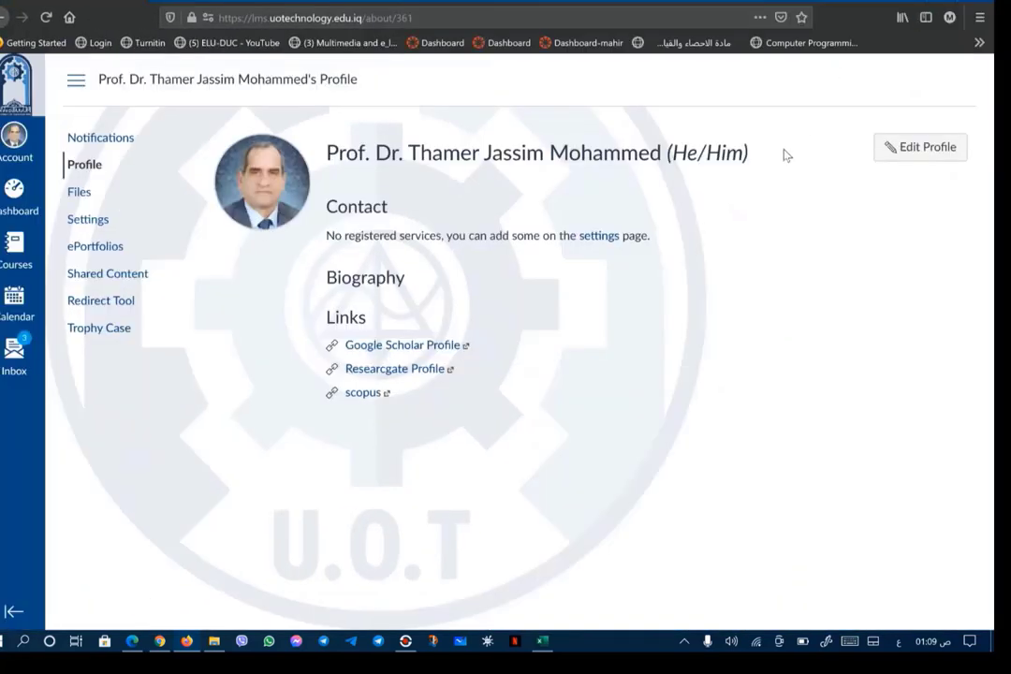
pyautogui.click(403, 348)
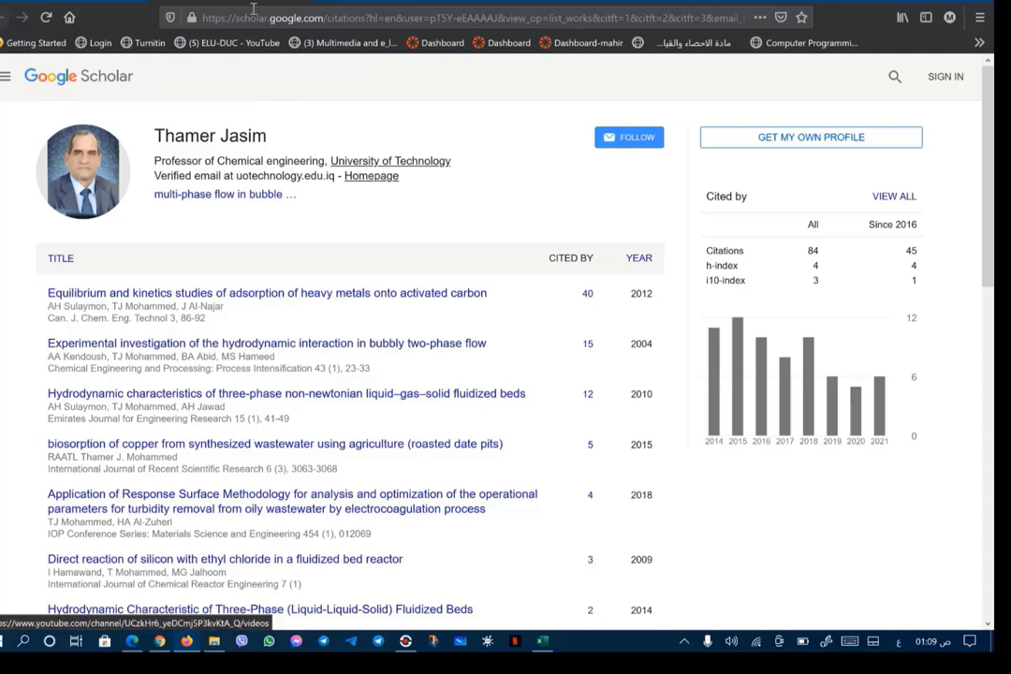
pyautogui.hotkey('ctrl', 'w')
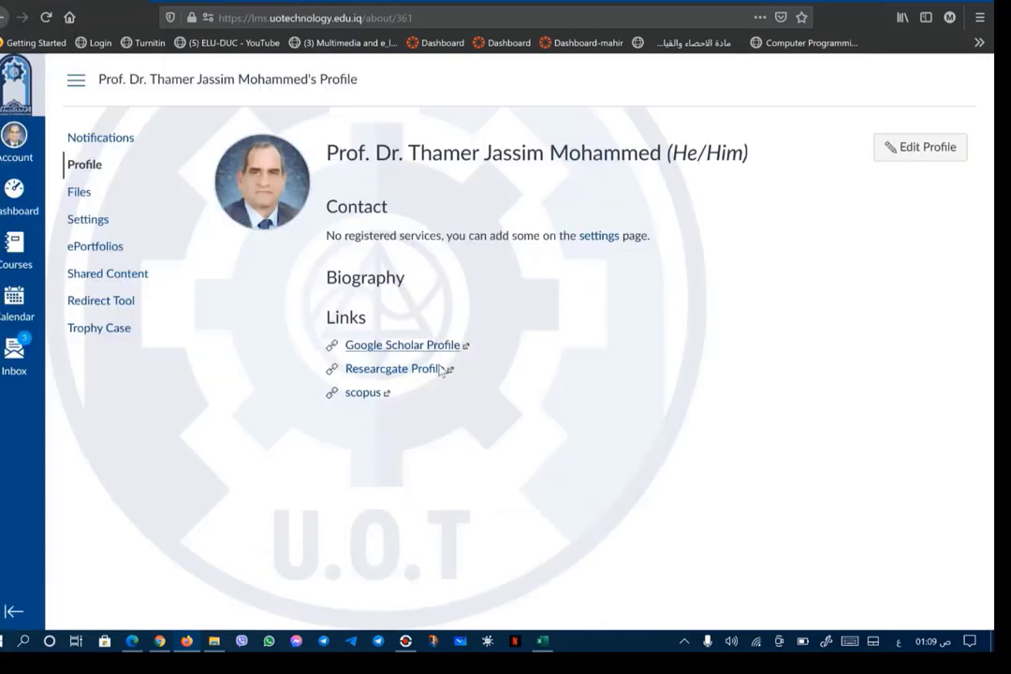
# View the profile pictures folder in the account's files, and go to the account settings.
pyautogui.click(79, 194)
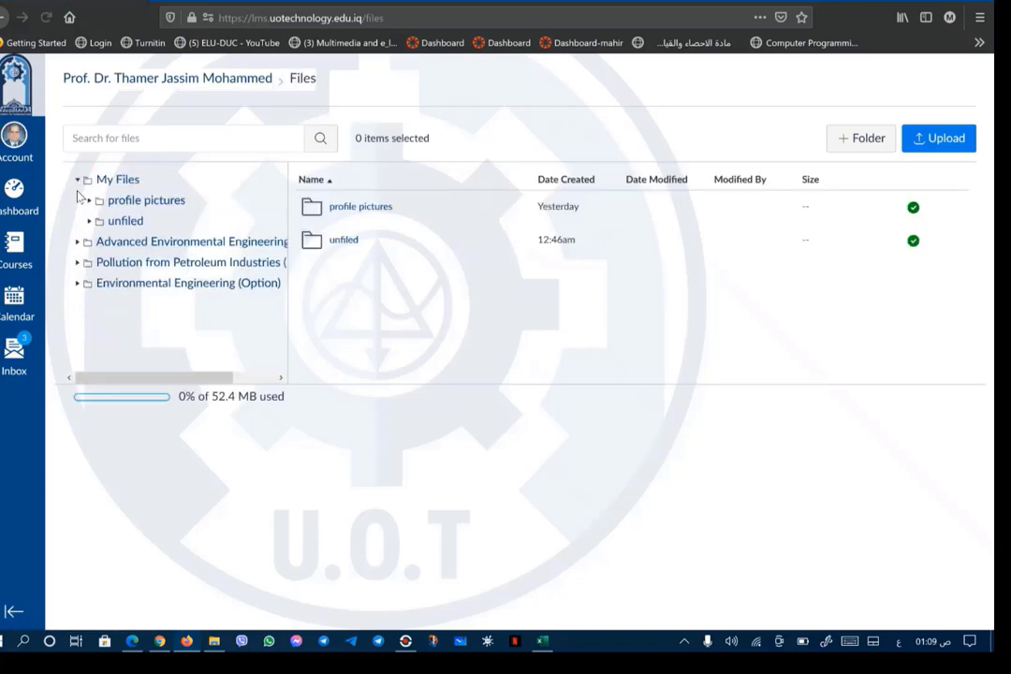
pyautogui.click(361, 211)
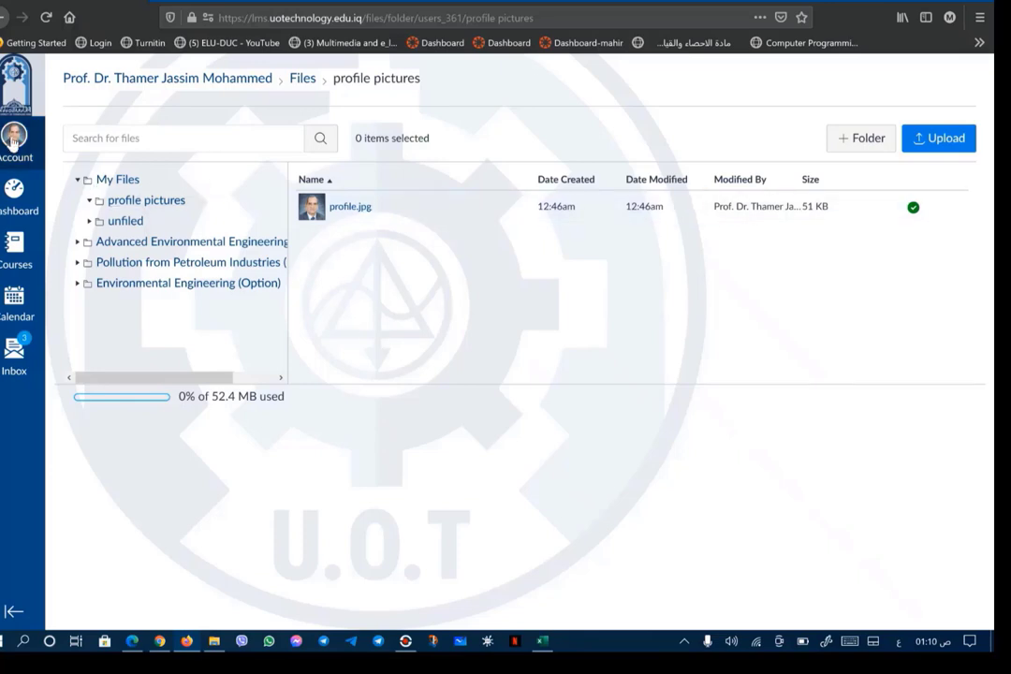
pyautogui.click(14, 138)
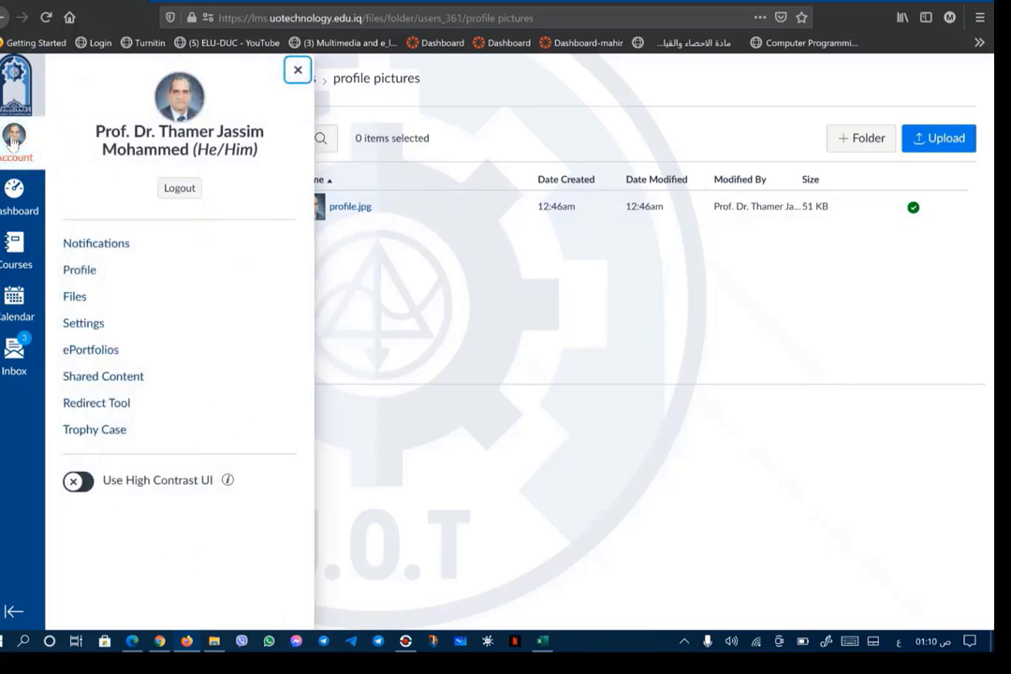
pyautogui.click(85, 323)
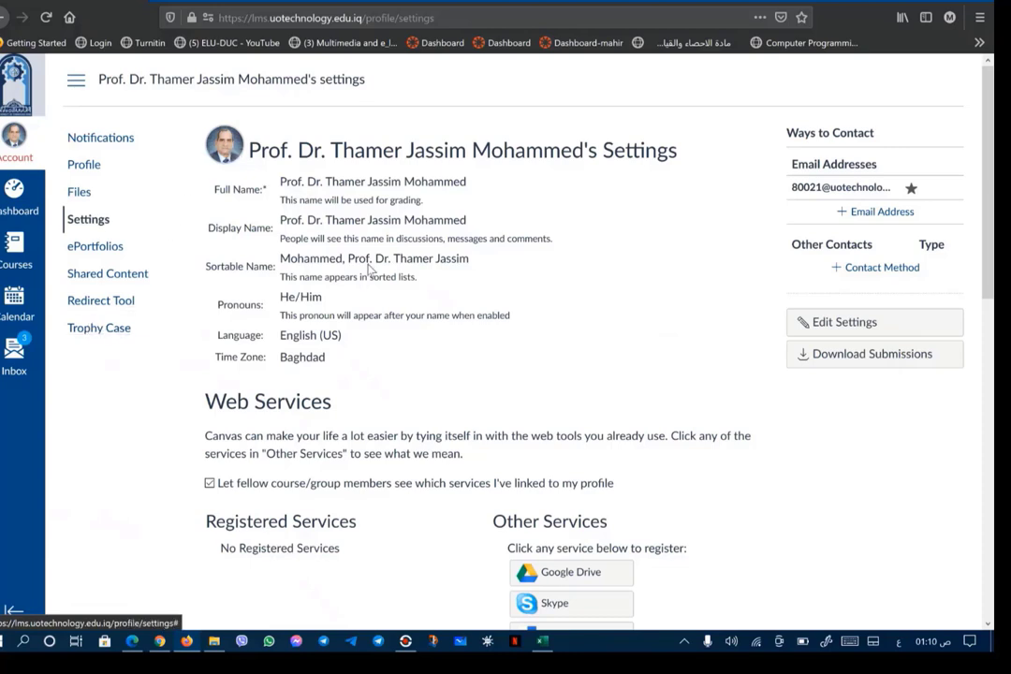
# Open the account settings for editing, review the personal fields, and show and hide the password change fields.
pyautogui.click(831, 326)
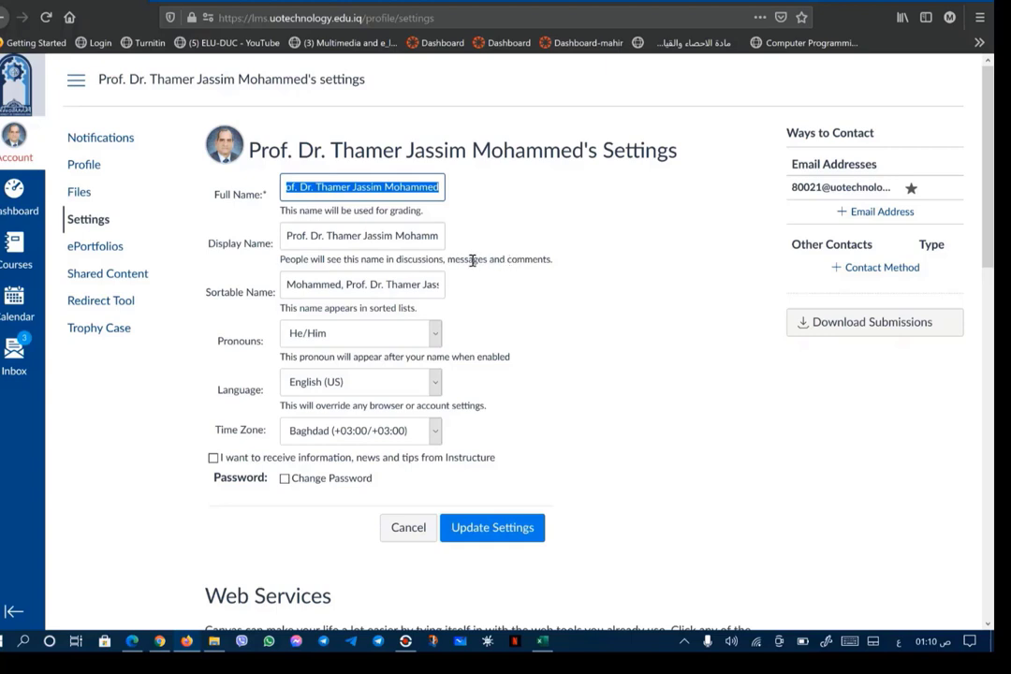
pyautogui.moveTo(473, 260)
pyautogui.scroll(-3, 392, 443)
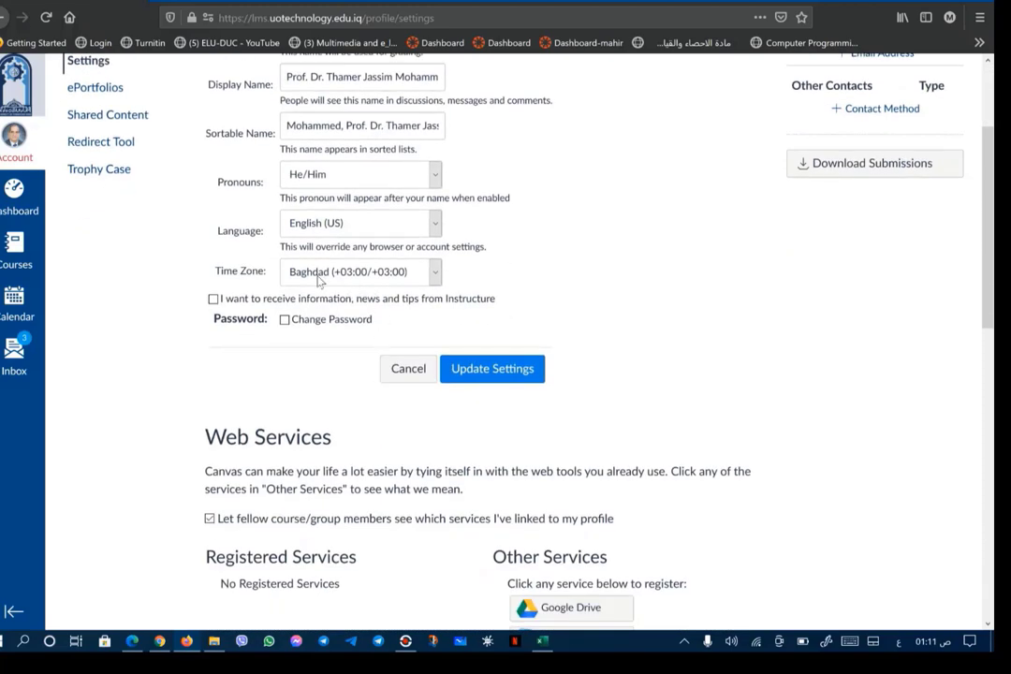
pyautogui.click(302, 320)
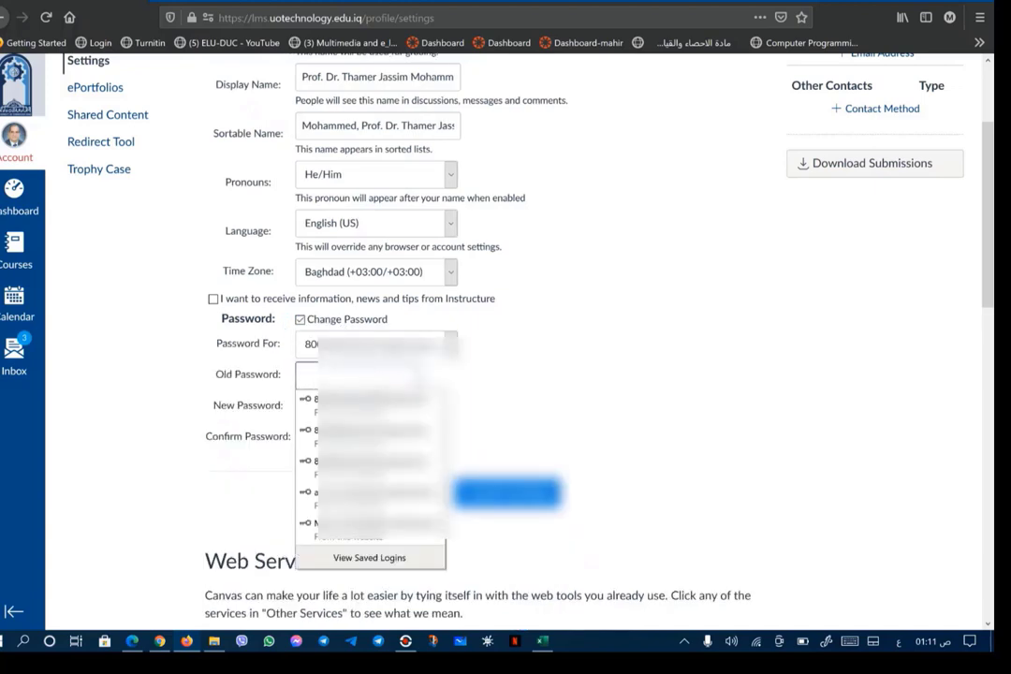
pyautogui.click(300, 320)
pyautogui.click(300, 320)
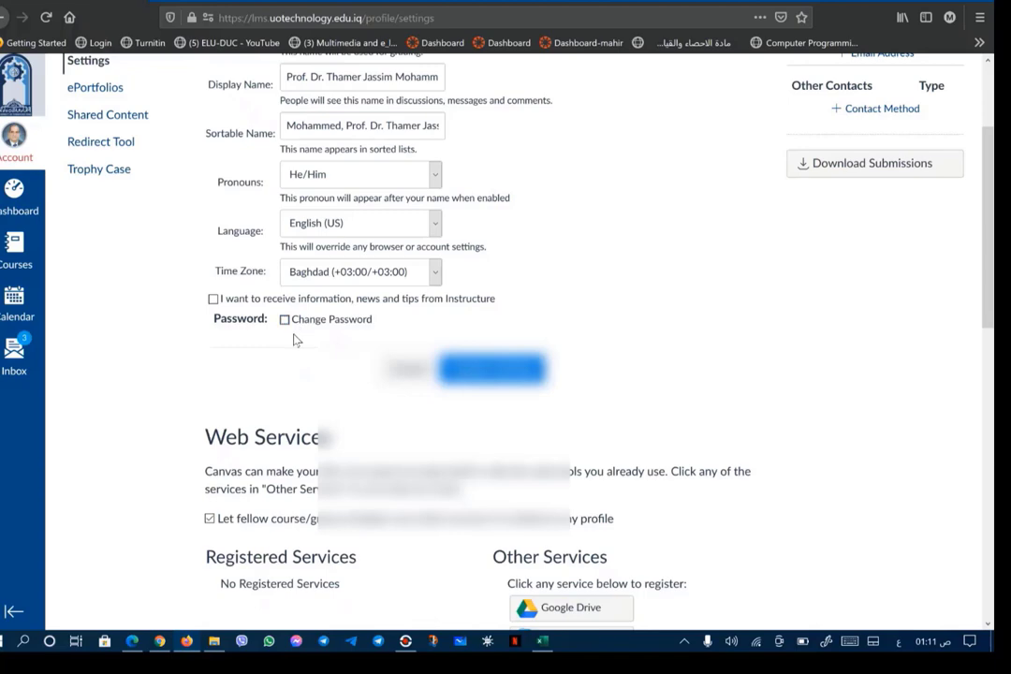
# Examine the Web Services, Approved Integrations and Feature Options sections of the account settings.
pyautogui.scroll(-3, 298, 348)
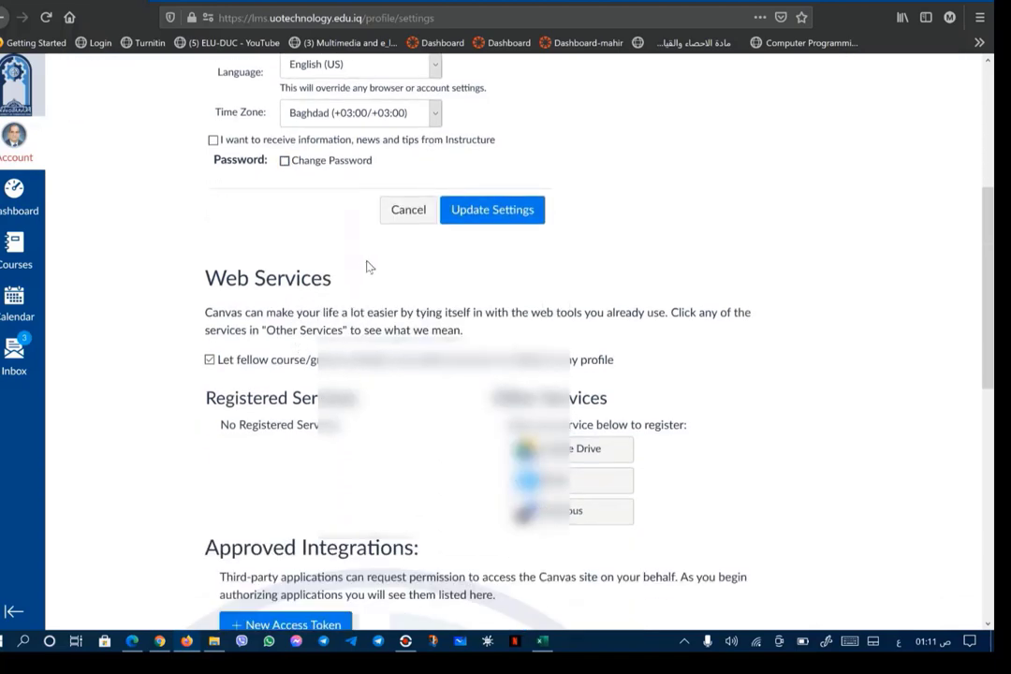
pyautogui.scroll(-3, 427, 274)
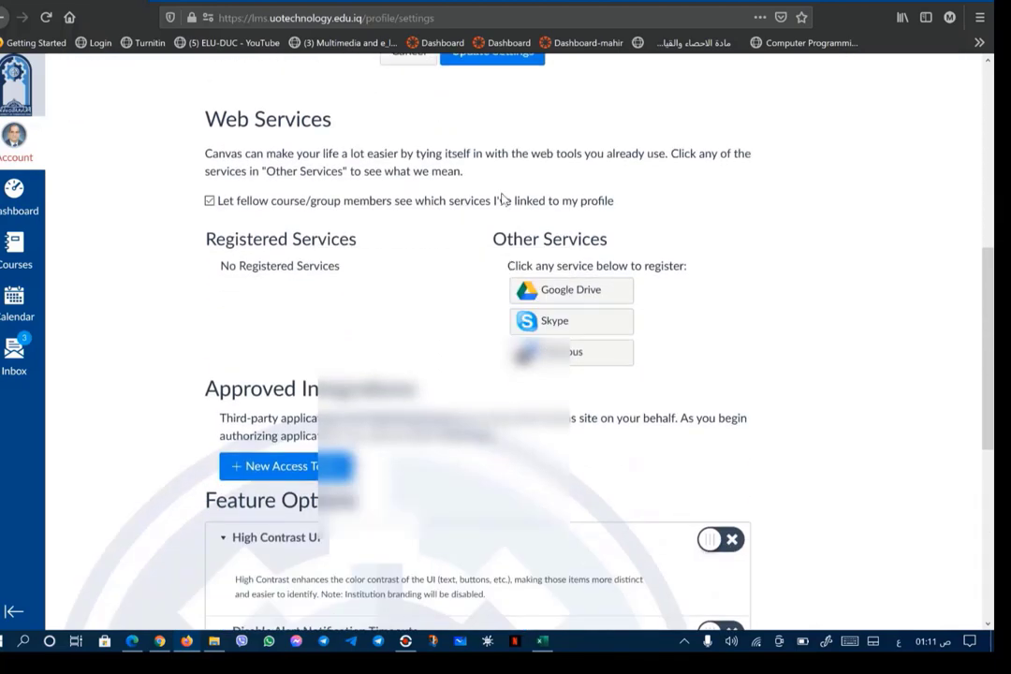
pyautogui.scroll(1, 496, 160)
pyautogui.scroll(-4, 462, 259)
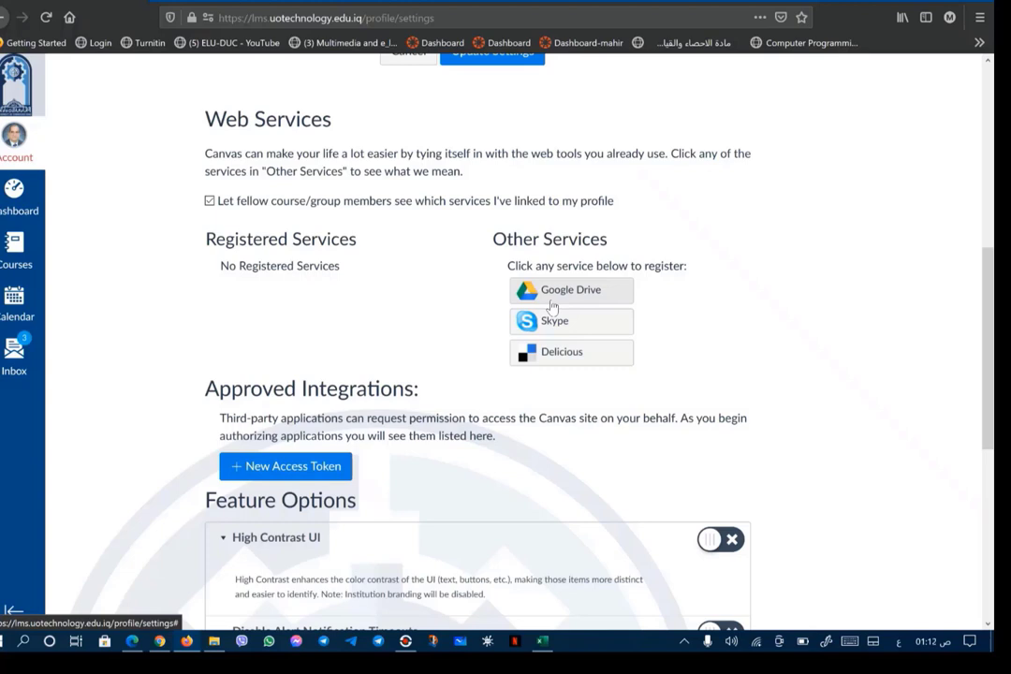
pyautogui.scroll(-5, 740, 370)
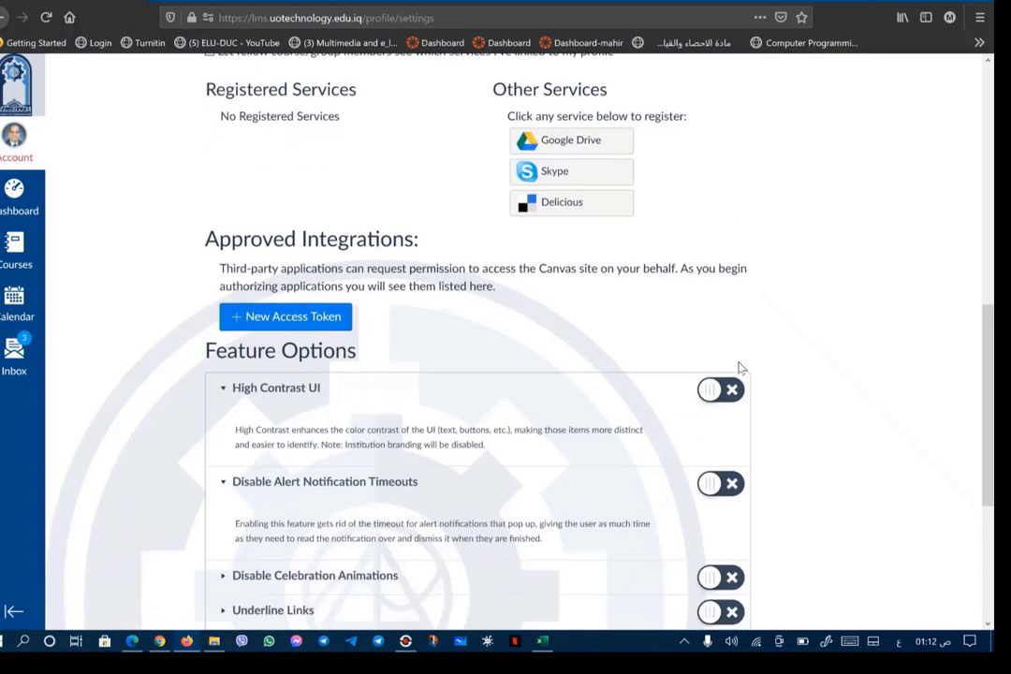
pyautogui.scroll(3, 674, 347)
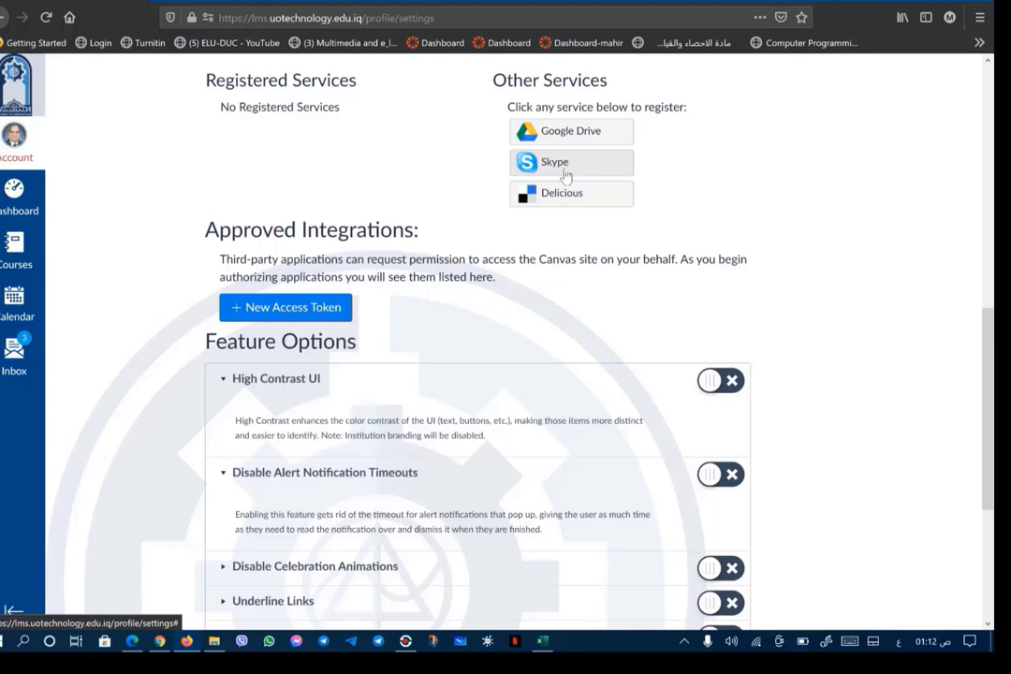
pyautogui.scroll(-3, 552, 191)
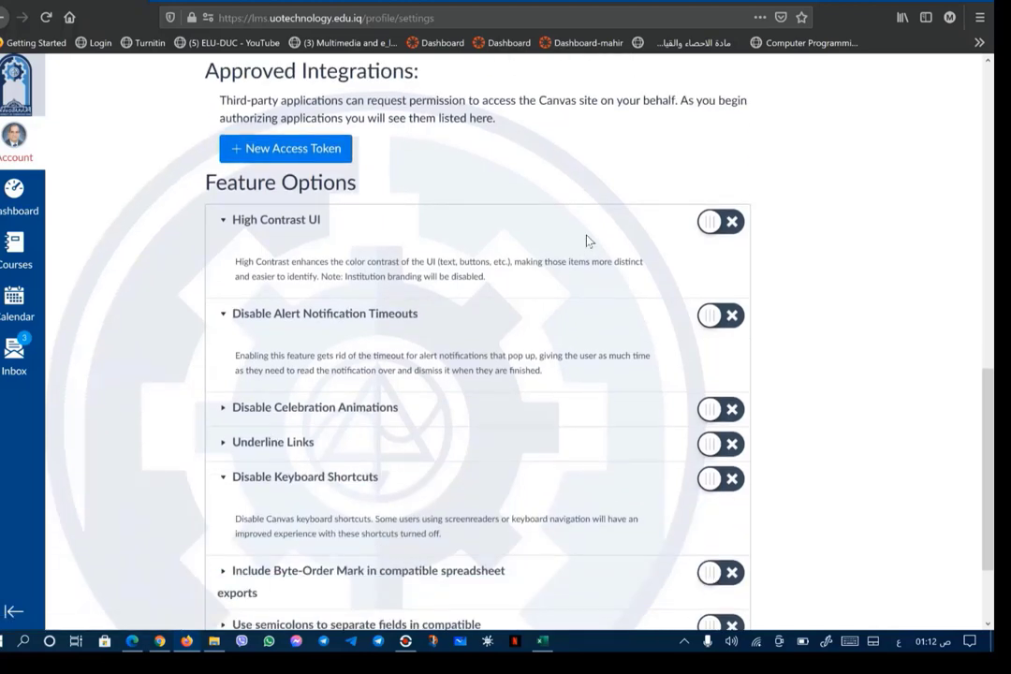
pyautogui.scroll(-2, 587, 240)
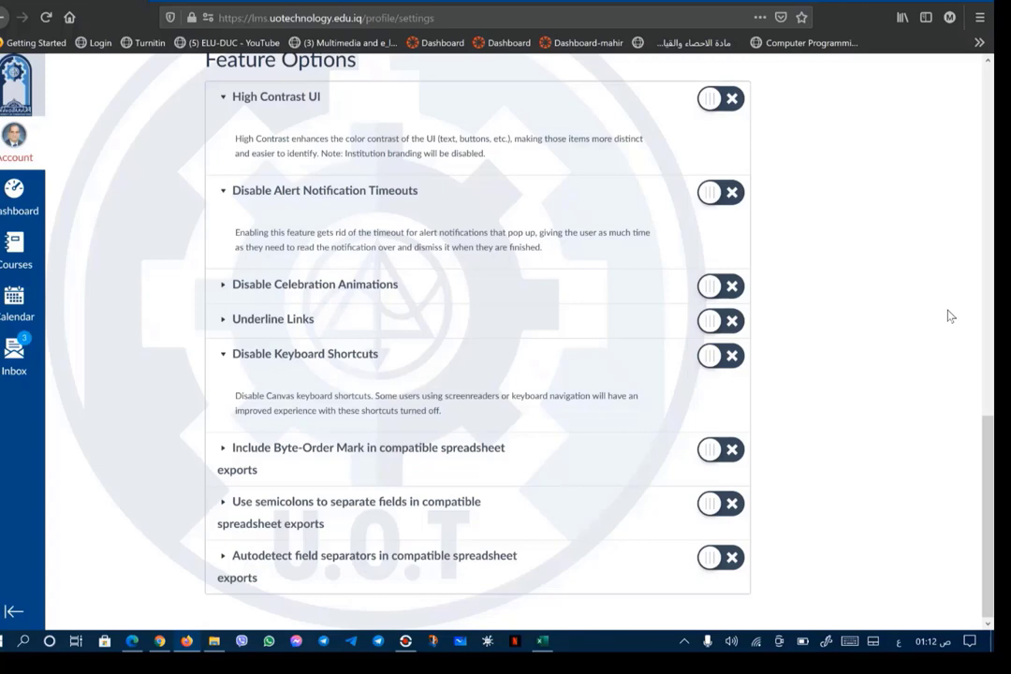
# Submit the account settings form with its values as they are and return to the start of the settings page.
pyautogui.scroll(5, 991, 315)
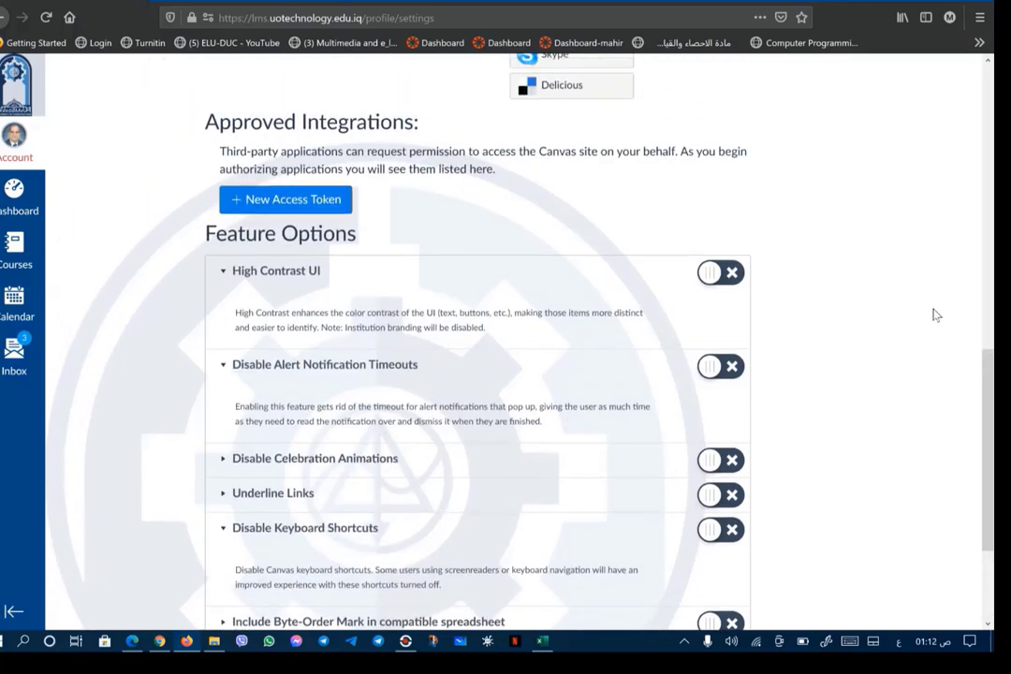
pyautogui.click(490, 92)
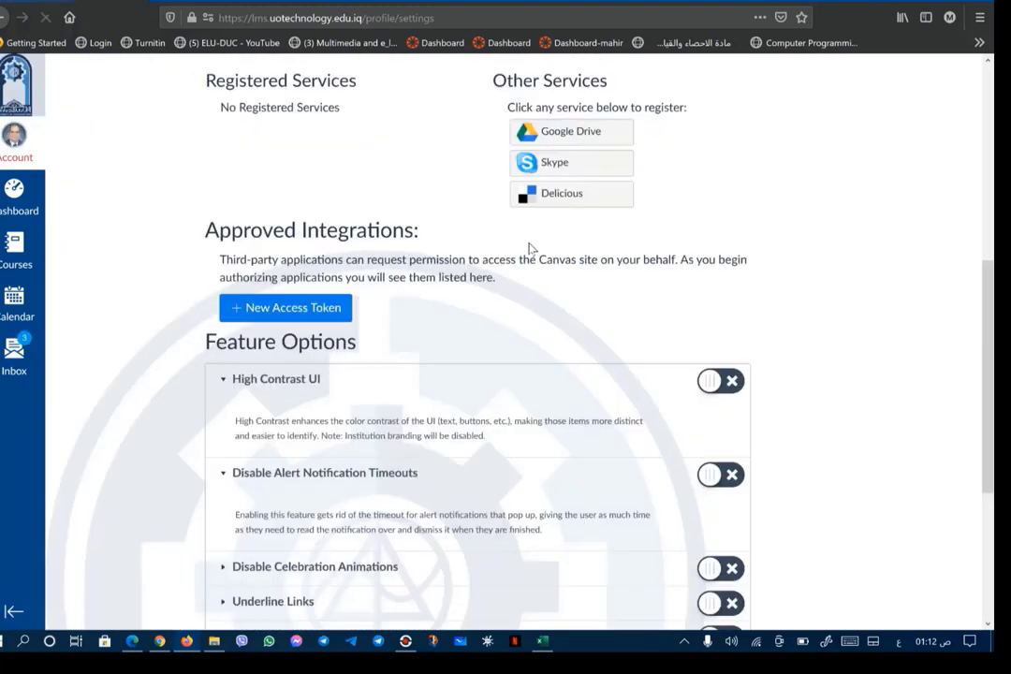
pyautogui.scroll(4, 530, 248)
pyautogui.scroll(2, 491, 250)
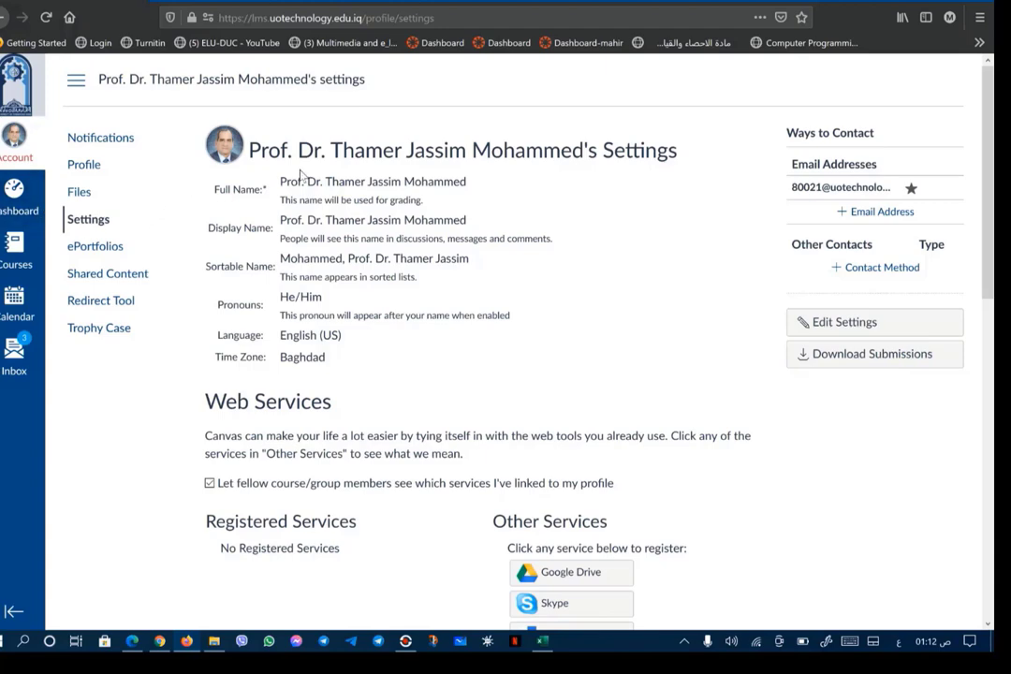
# Go to the dashboard and open the unpublished Advanced Environmental Engineering course (AE).
pyautogui.click(12, 191)
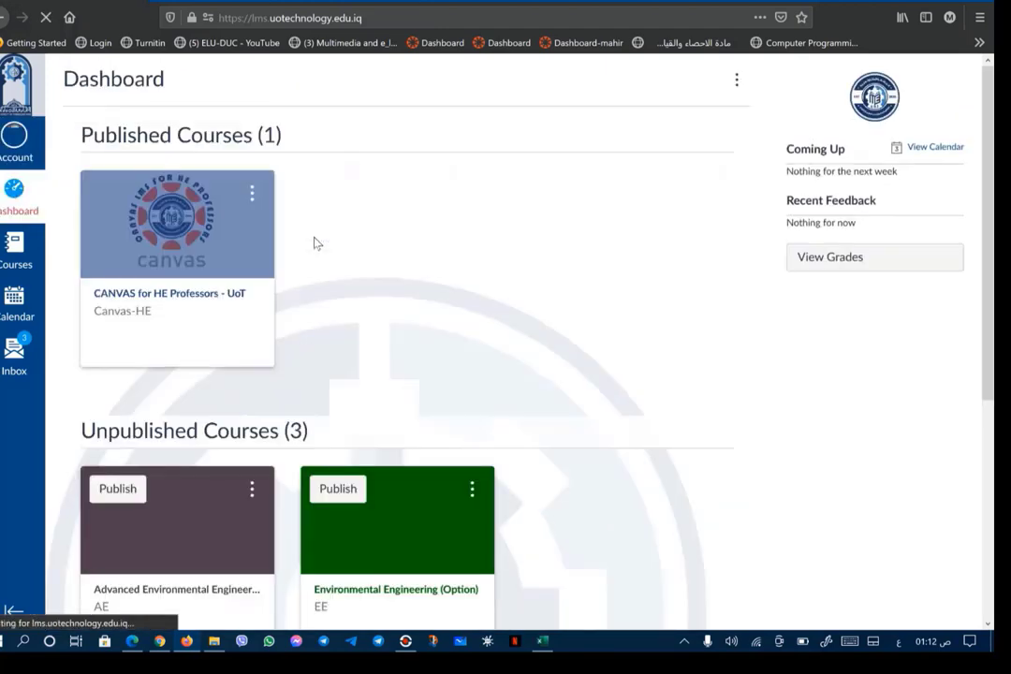
pyautogui.scroll(-3, 312, 244)
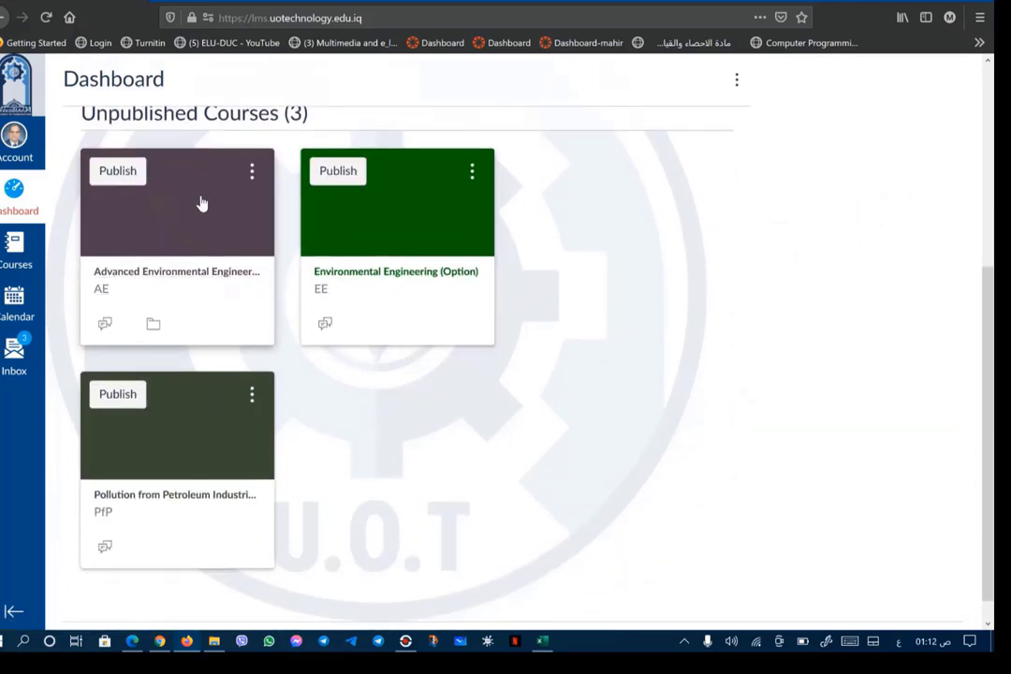
pyautogui.click(172, 274)
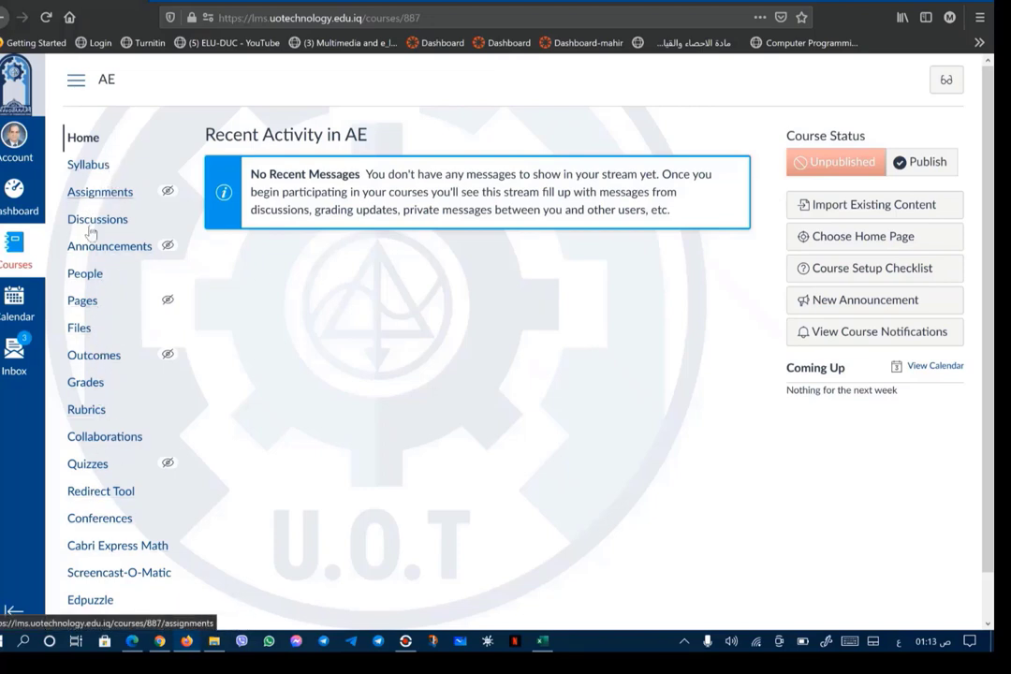
# Open the AE course settings and upload a course image from the computer showing industrial chimneys at sunset.
pyautogui.scroll(-1, 93, 431)
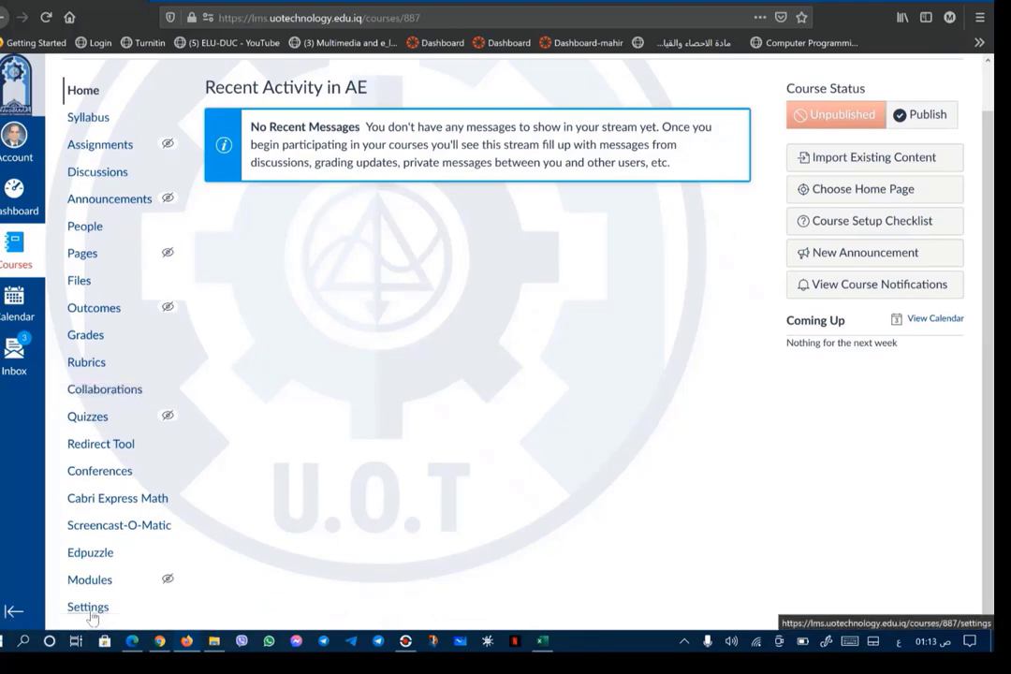
pyautogui.click(90, 609)
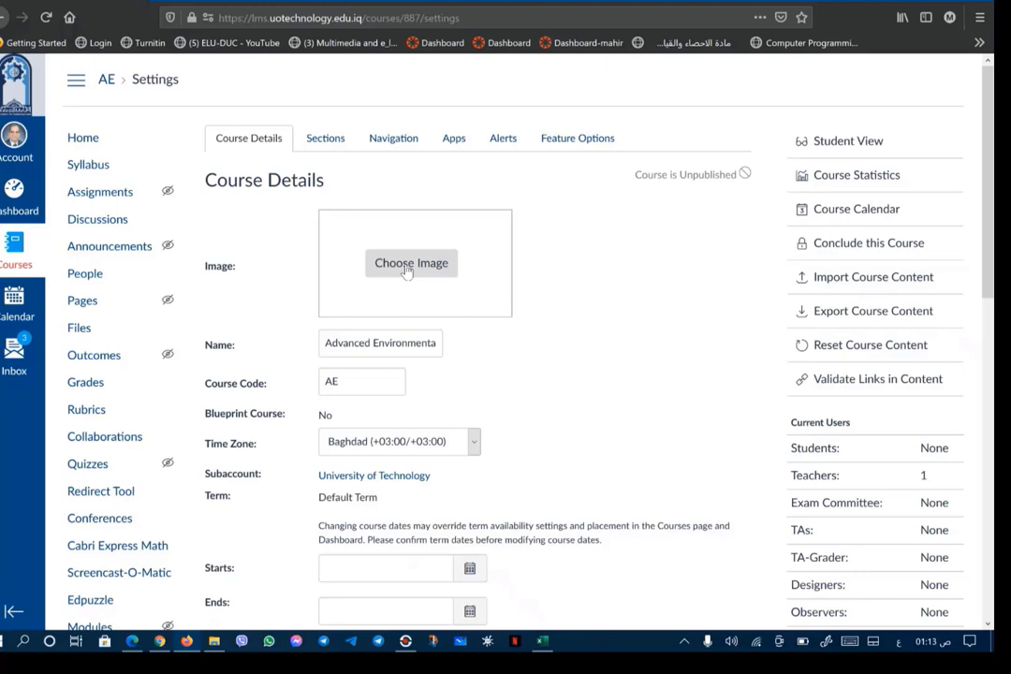
pyautogui.click(406, 267)
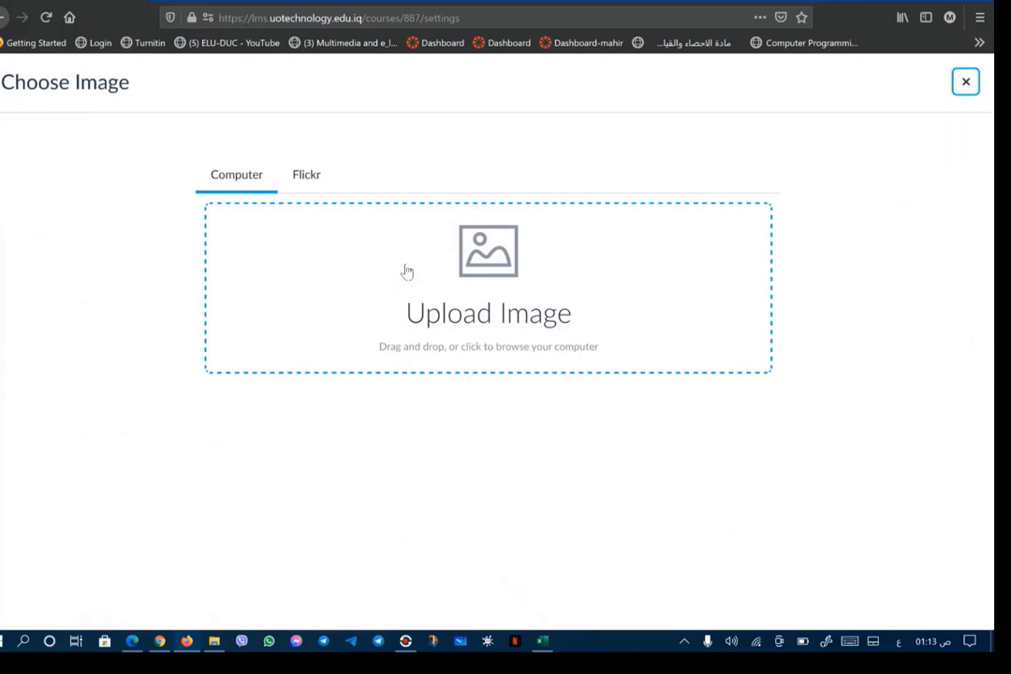
pyautogui.click(478, 324)
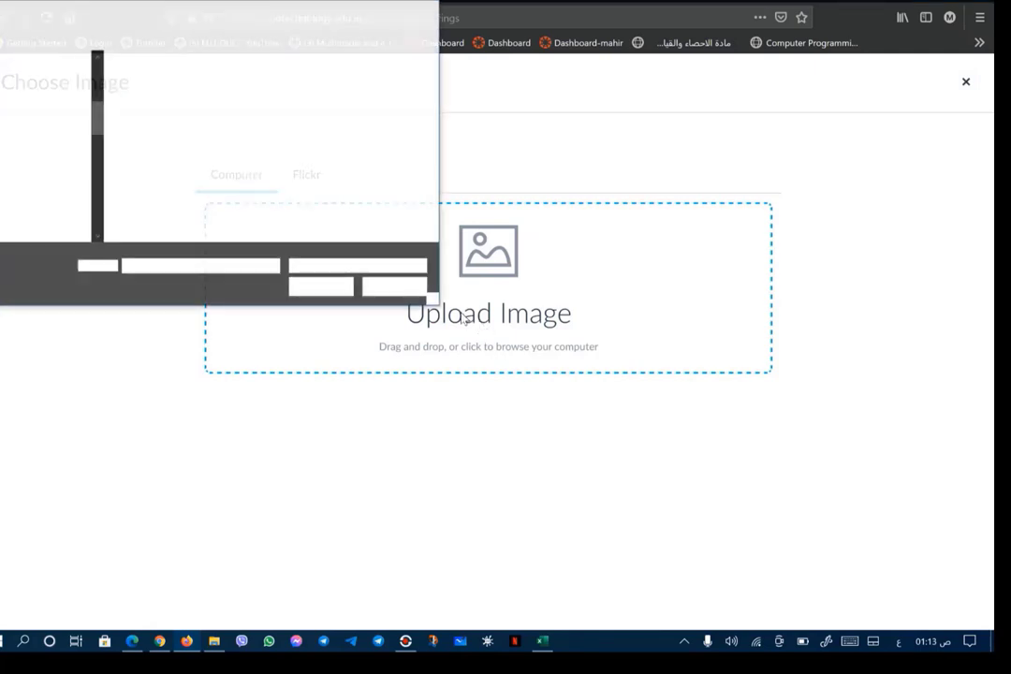
pyautogui.doubleClick(229, 101)
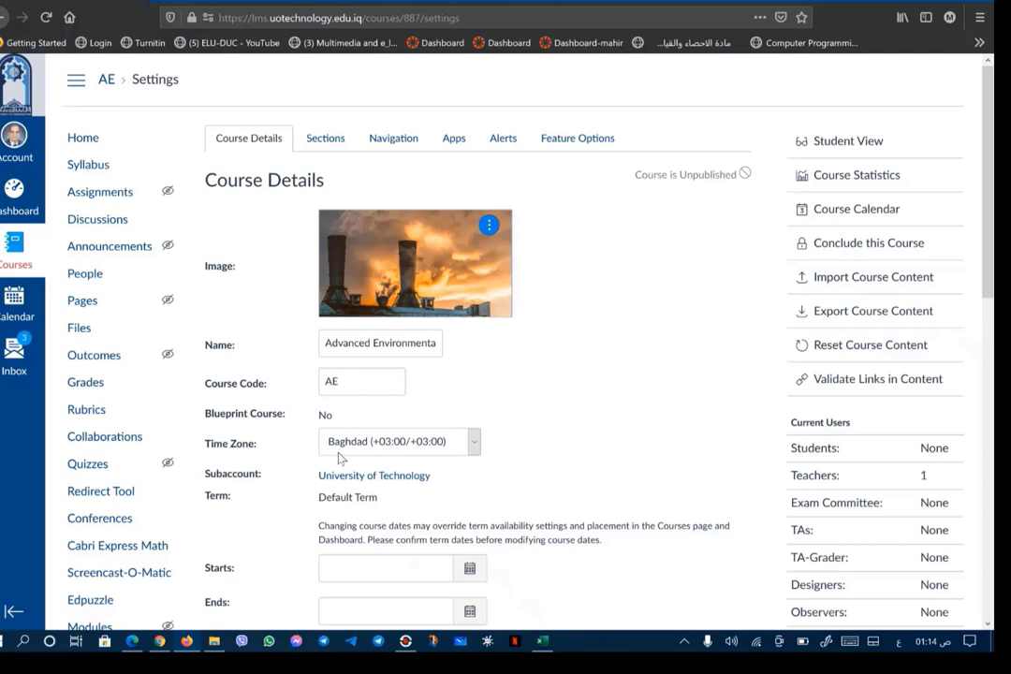
# Set the course start date to Apr 11, 2021 at 8:00 am.
pyautogui.scroll(-3, 468, 453)
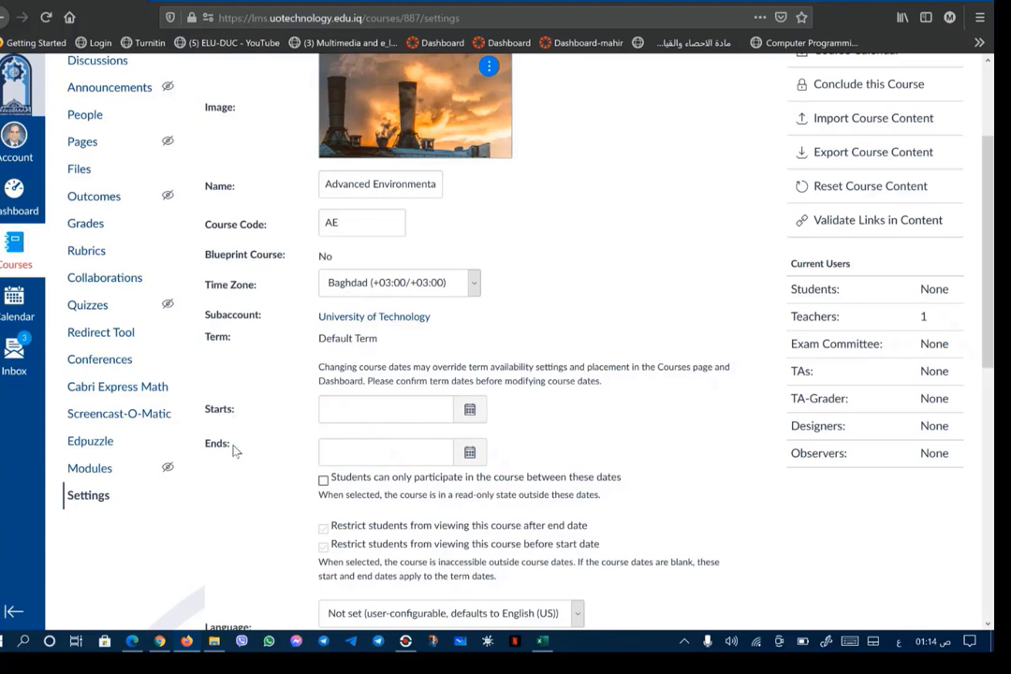
pyautogui.click(468, 412)
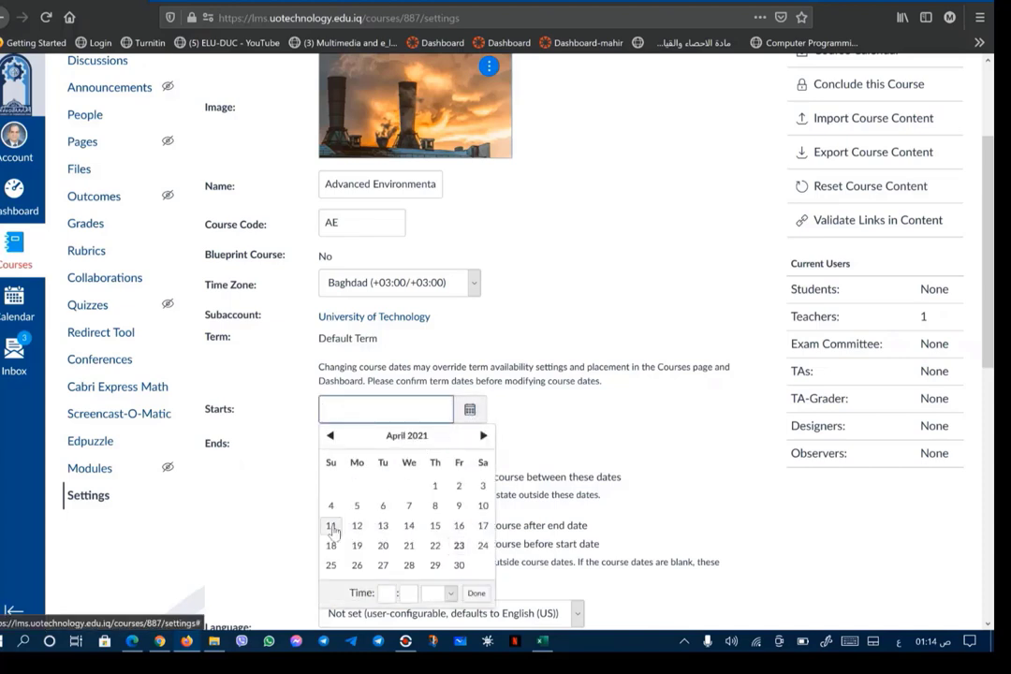
pyautogui.click(331, 528)
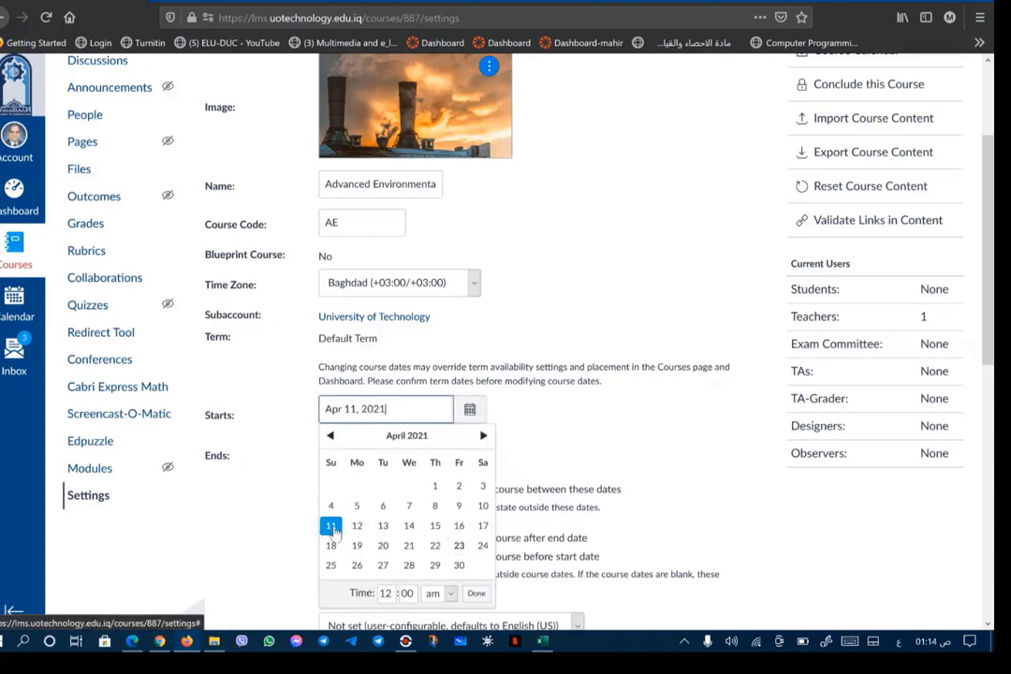
pyautogui.click(387, 593)
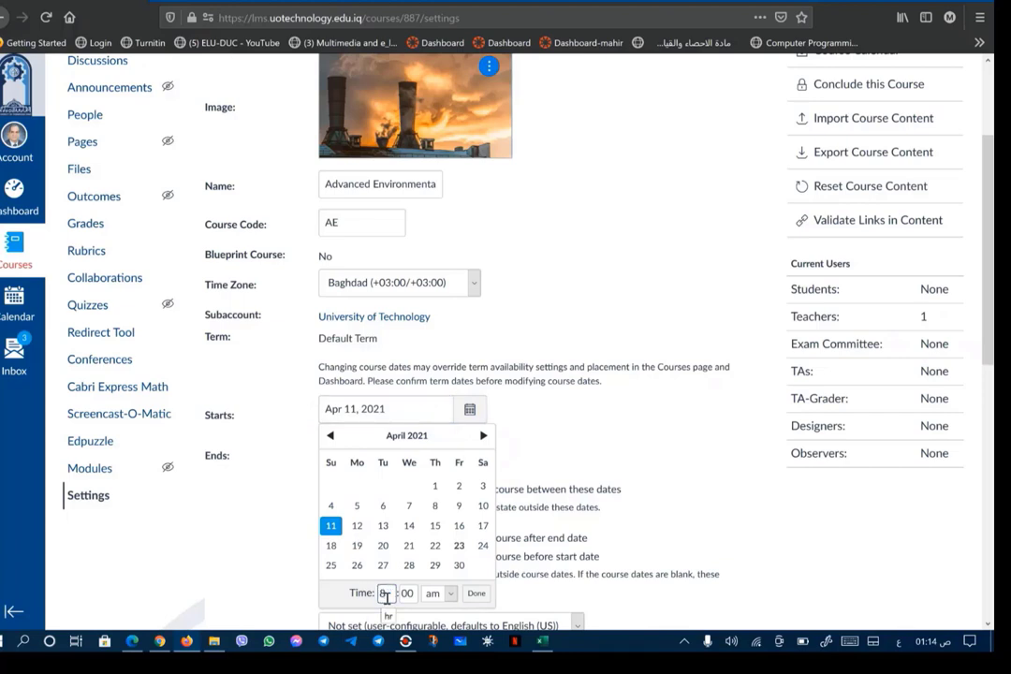
pyautogui.write('8')
pyautogui.click(475, 593)
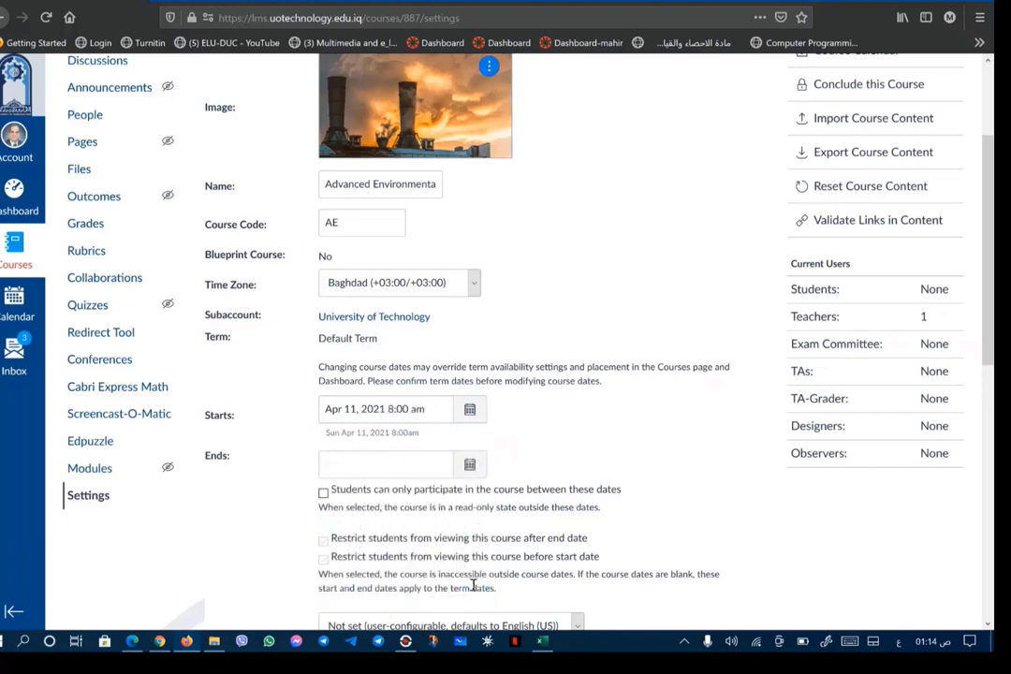
# Set the course end date to Jul 18, 2021 at 12:00 am.
pyautogui.click(470, 465)
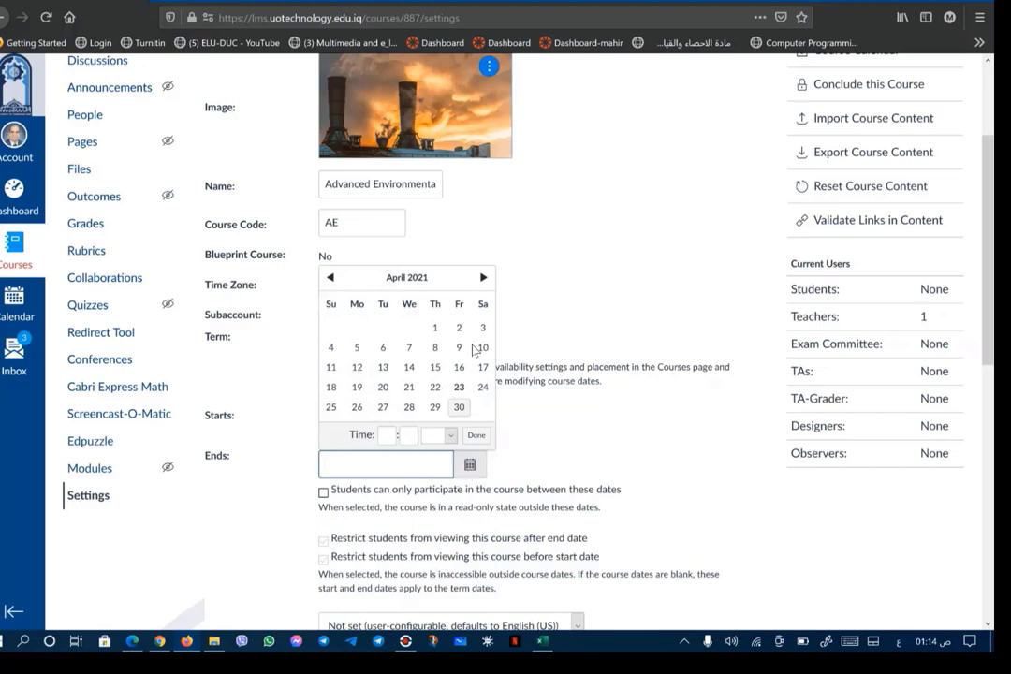
pyautogui.click(483, 278)
pyautogui.click(483, 278)
pyautogui.click(483, 278)
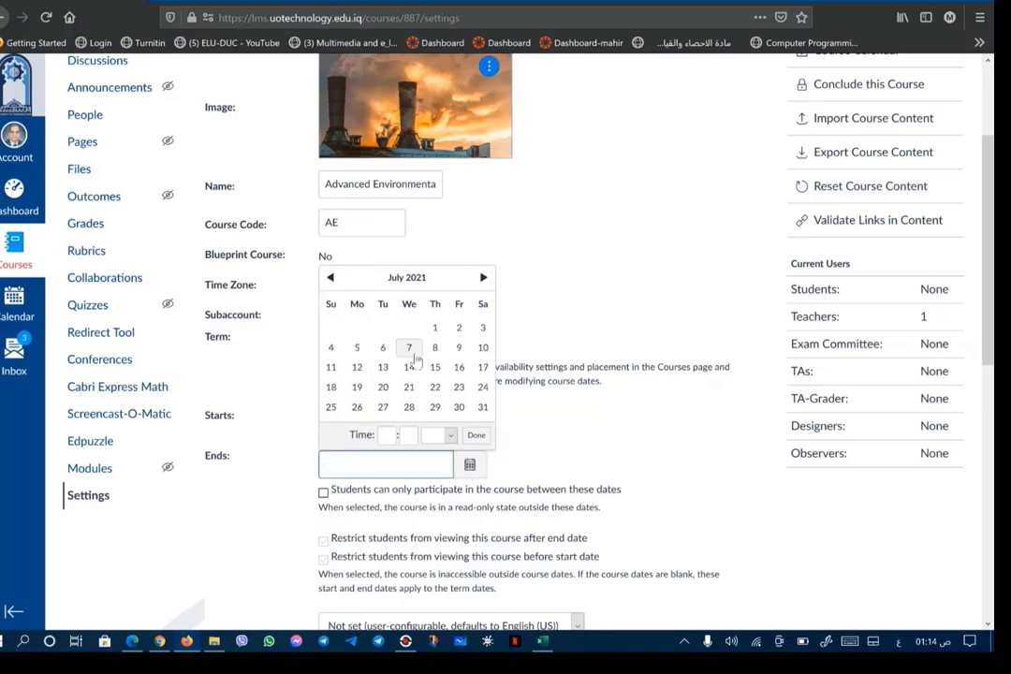
pyautogui.click(330, 387)
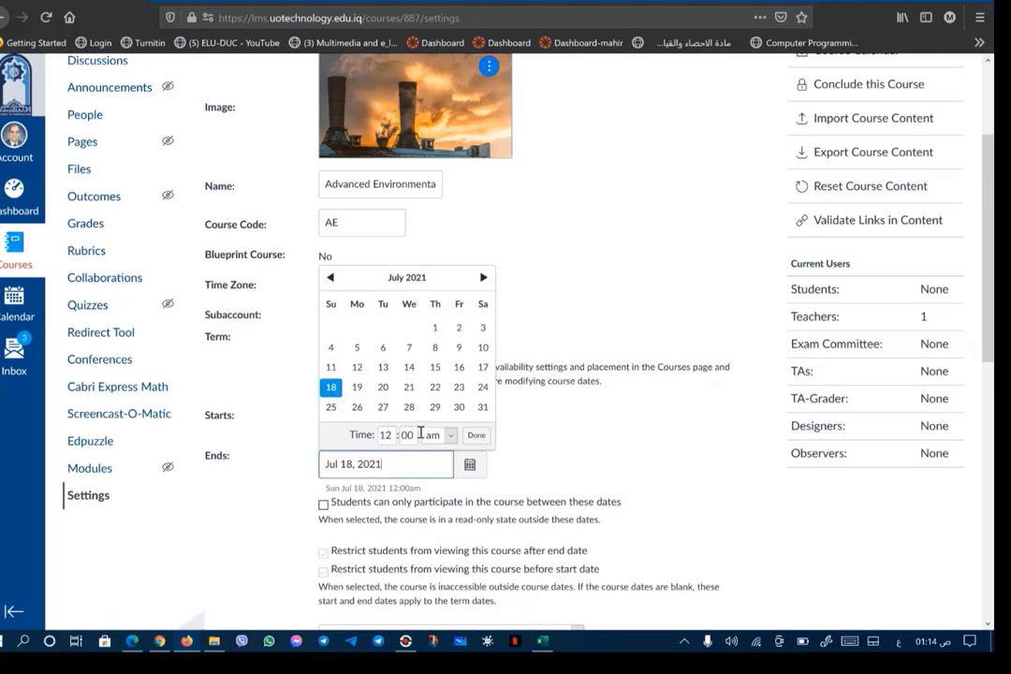
pyautogui.click(477, 434)
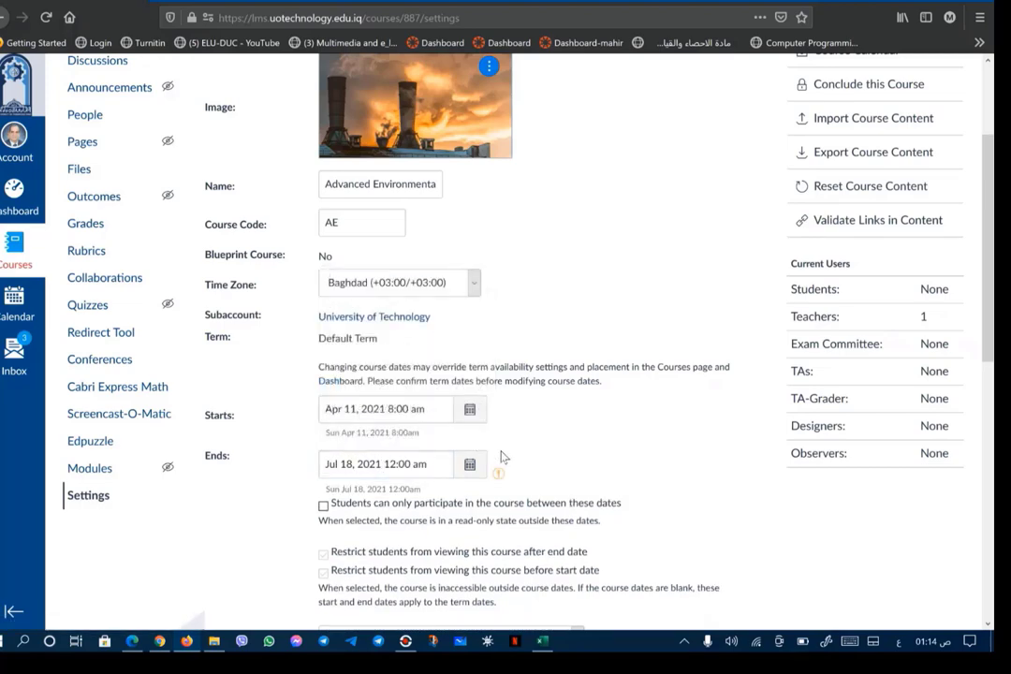
# Restrict student participation to the period between the course dates and set the course language to English (US).
pyautogui.scroll(-3, 524, 477)
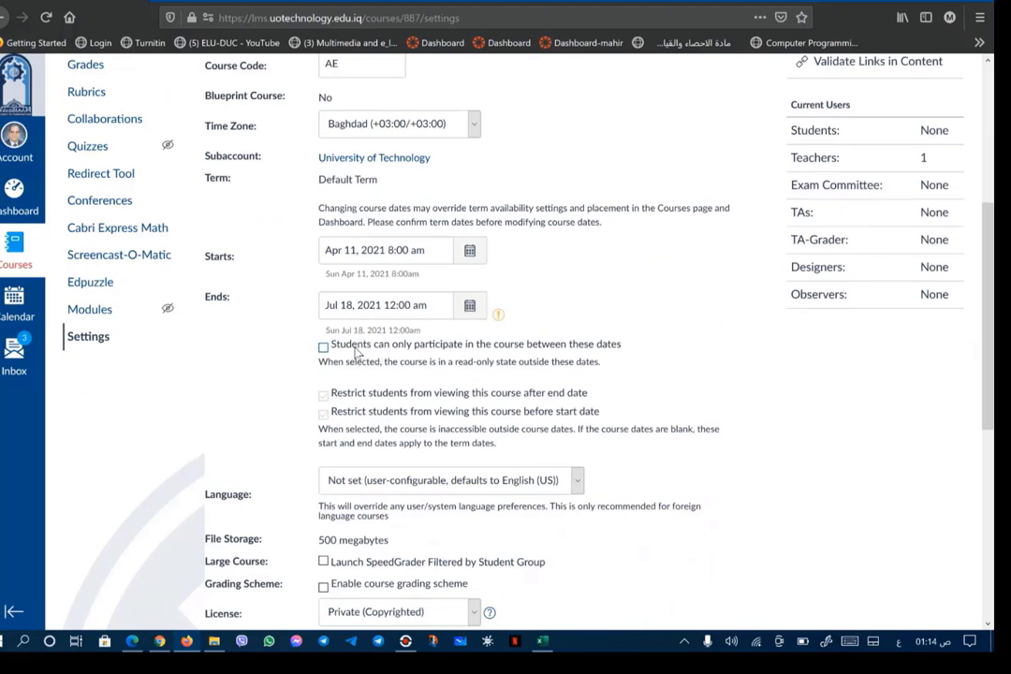
pyautogui.click(323, 347)
pyautogui.scroll(-3, 366, 387)
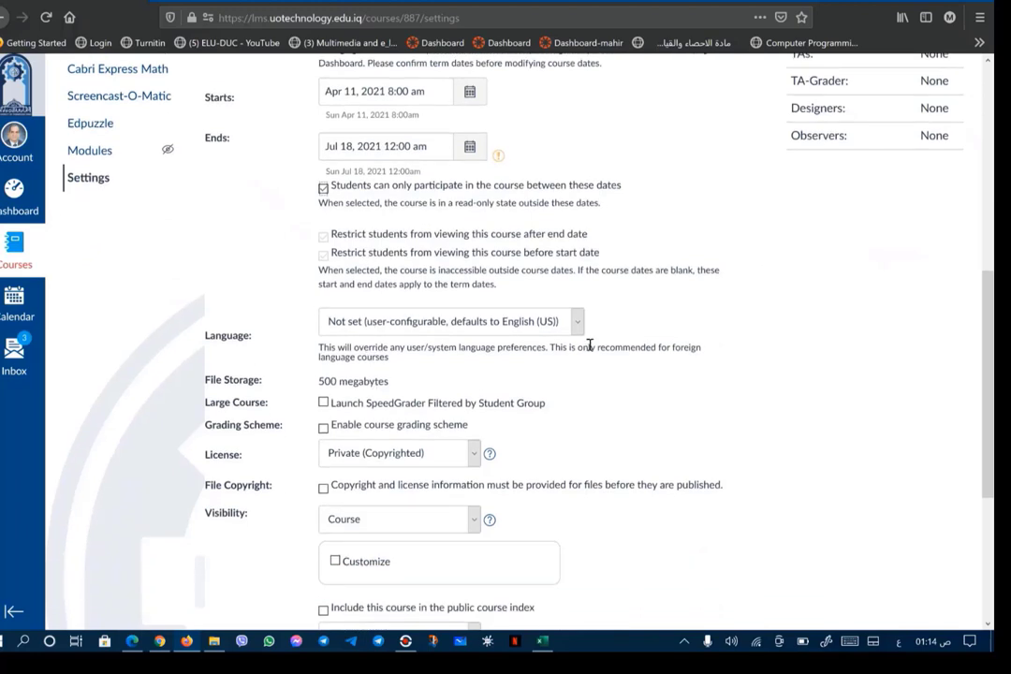
pyautogui.click(578, 327)
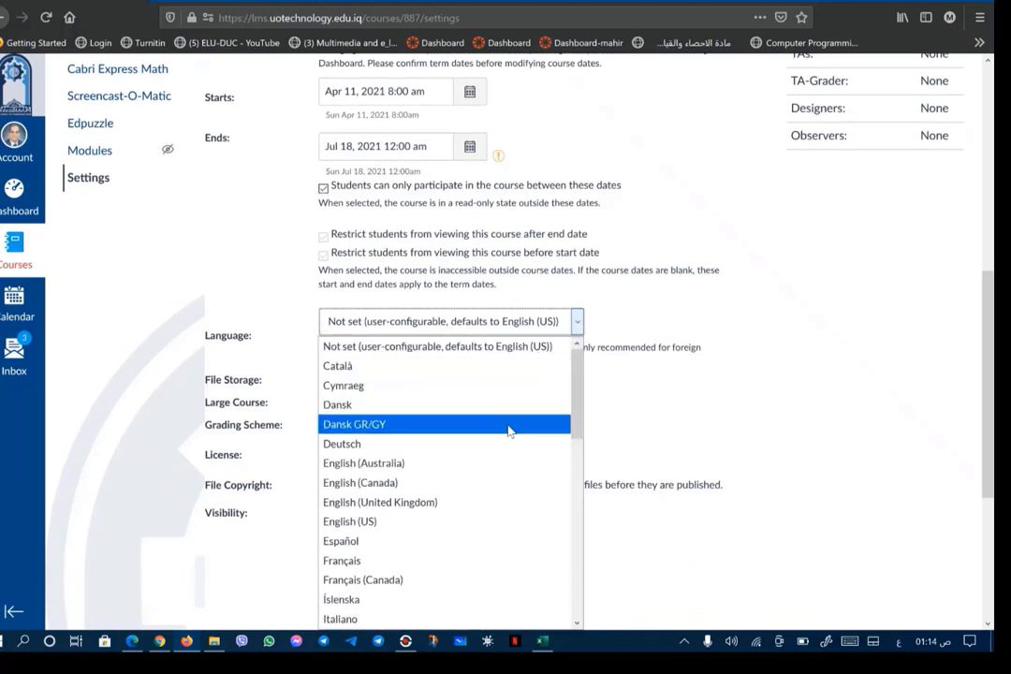
pyautogui.click(439, 526)
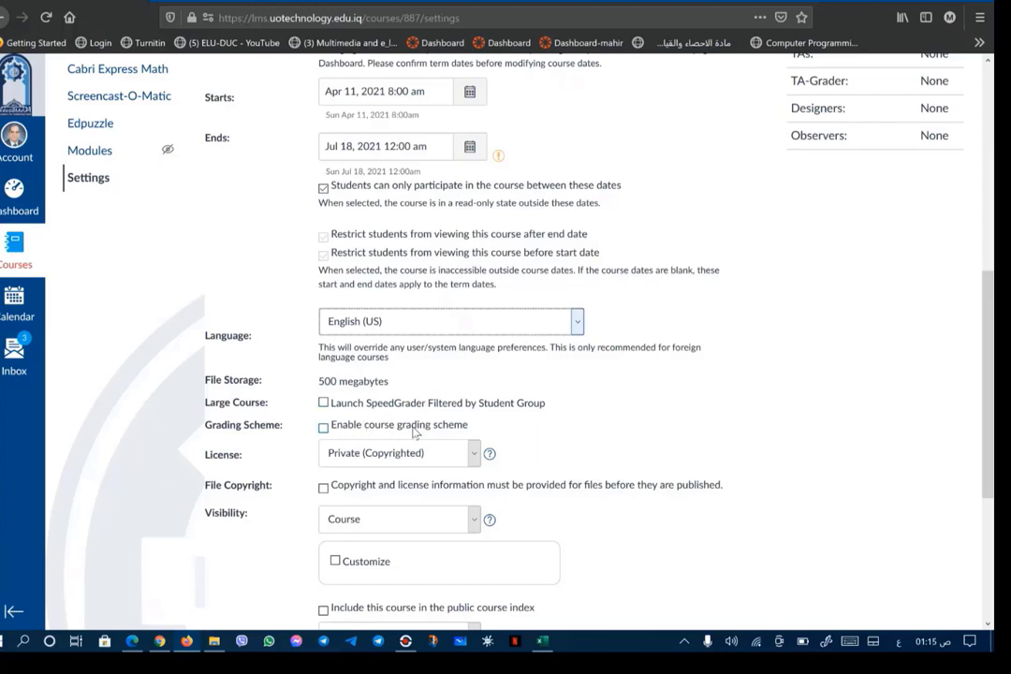
# Enable customized visibility for the course, set its format to Online, and update the course details.
pyautogui.scroll(-3, 409, 402)
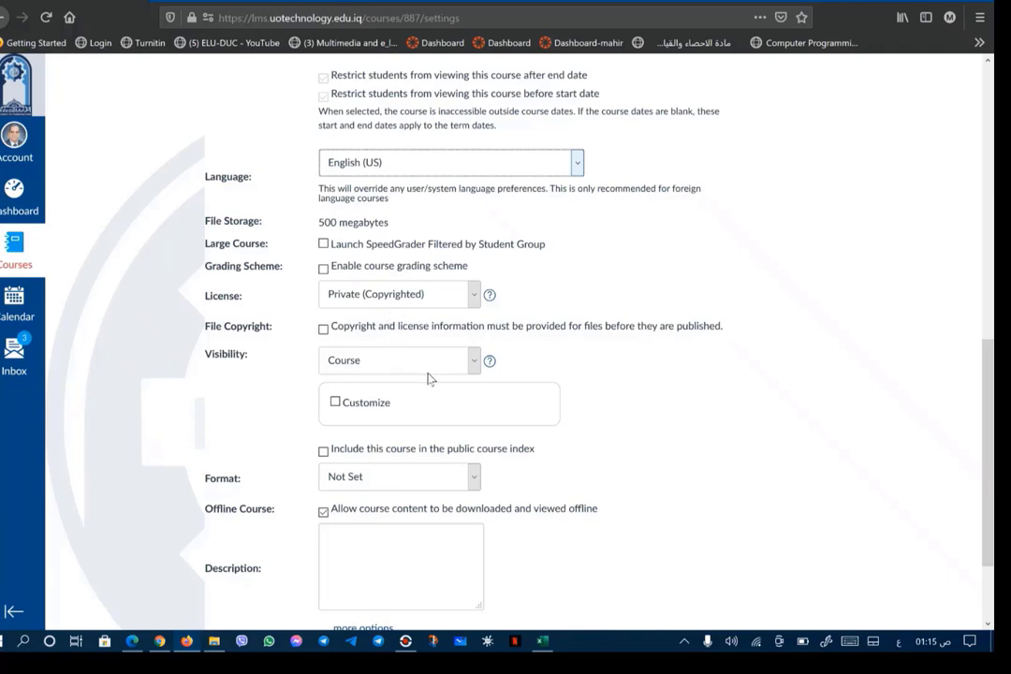
pyautogui.click(334, 403)
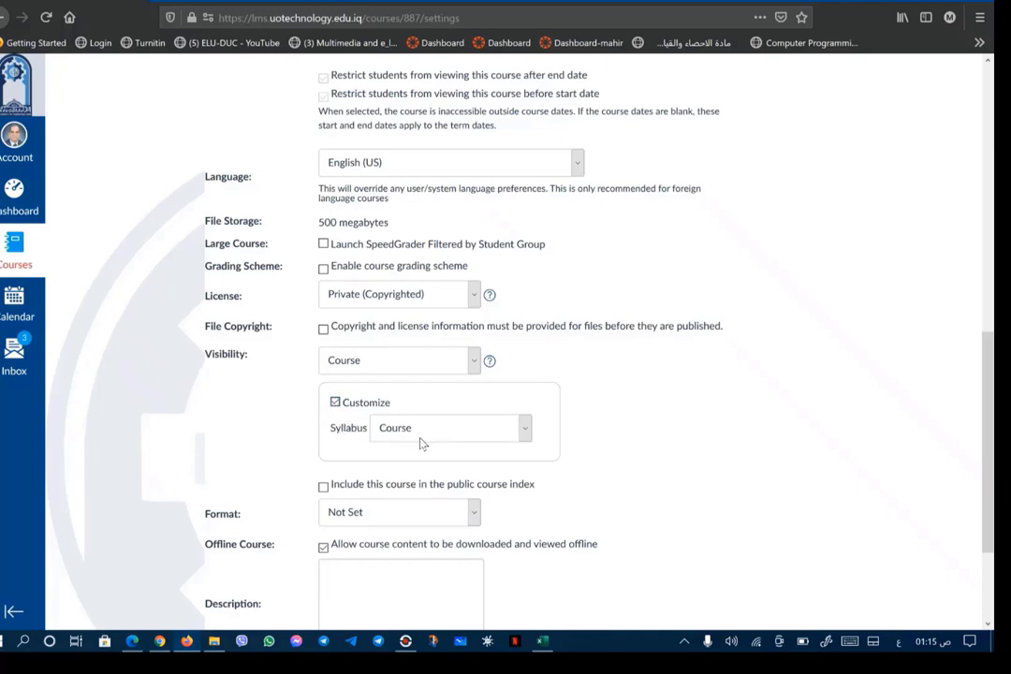
pyautogui.scroll(-3, 421, 444)
pyautogui.click(474, 360)
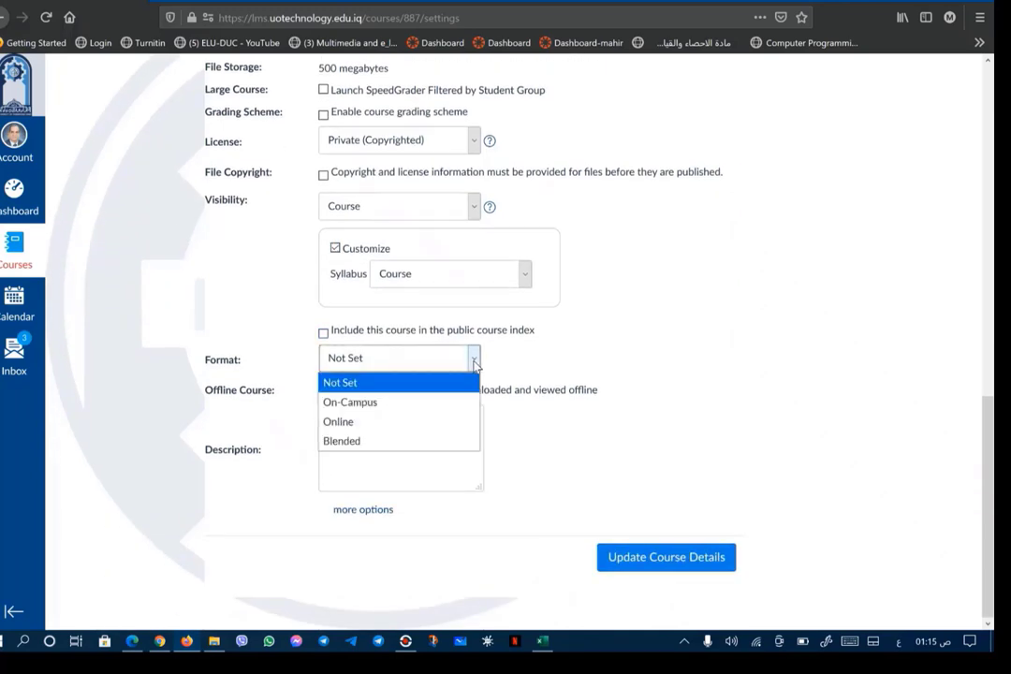
pyautogui.click(435, 422)
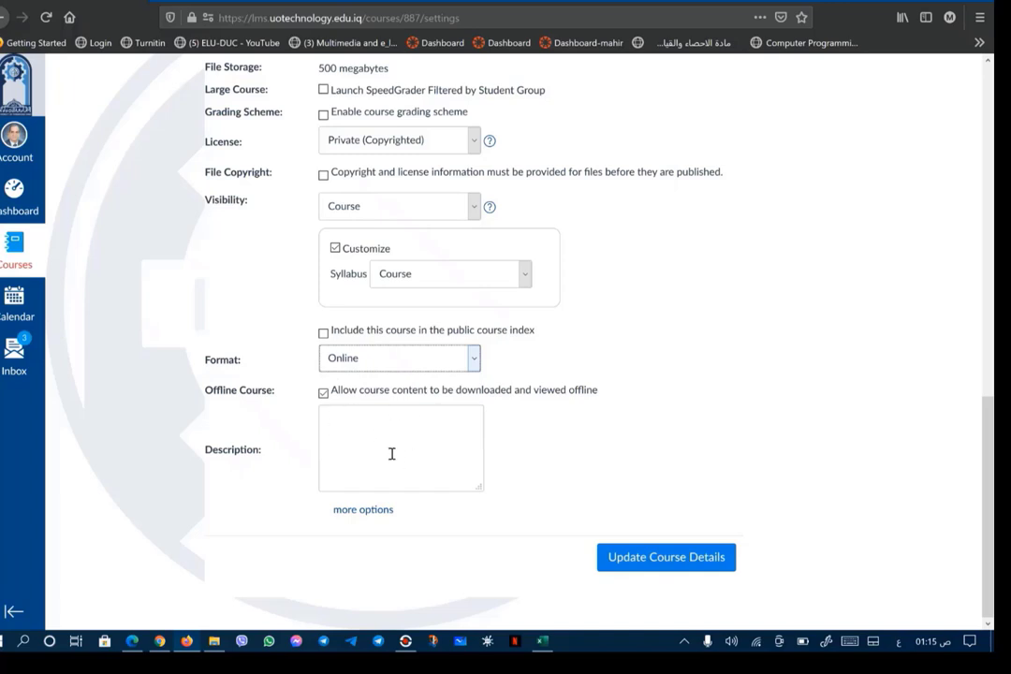
pyautogui.click(689, 562)
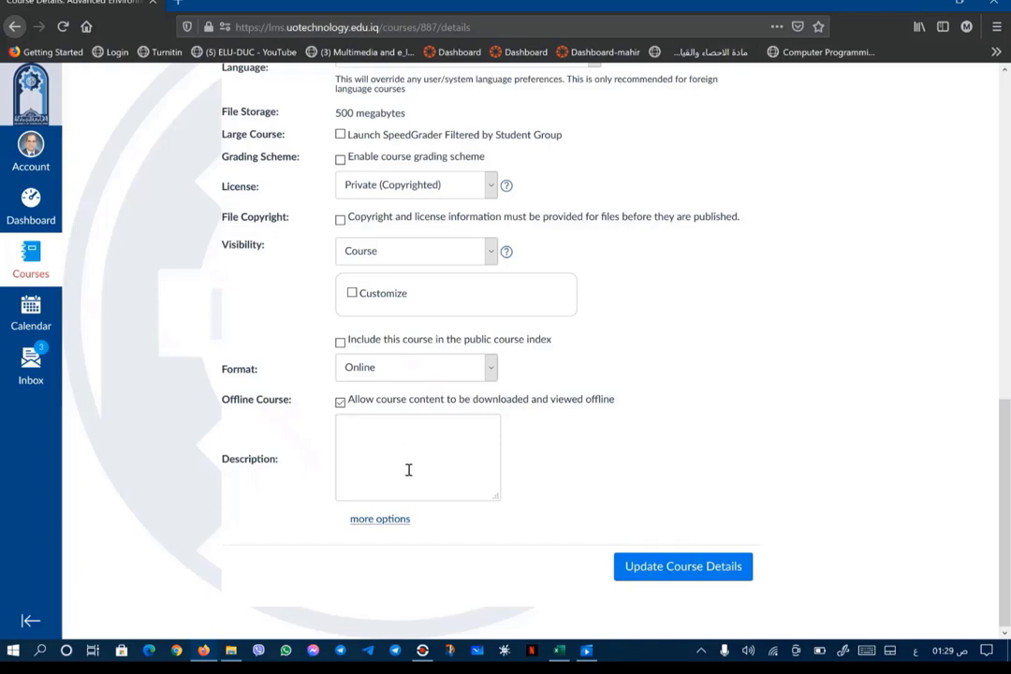
# Expand the additional course options and show recent announcements on the course home page, with 3 announcements.
pyautogui.click(376, 521)
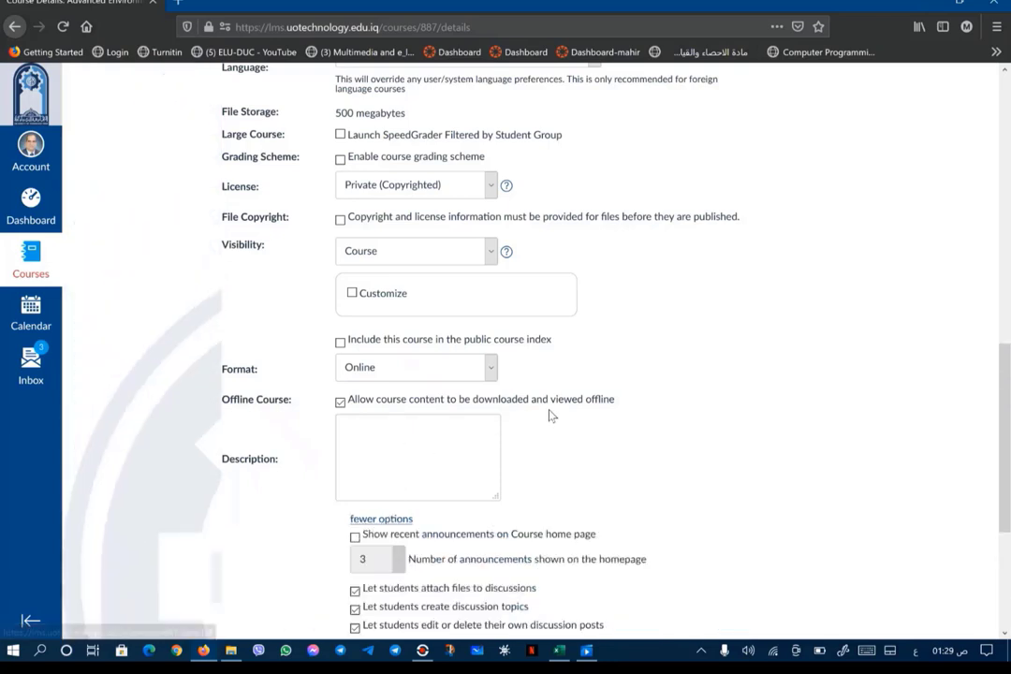
pyautogui.scroll(-5, 548, 414)
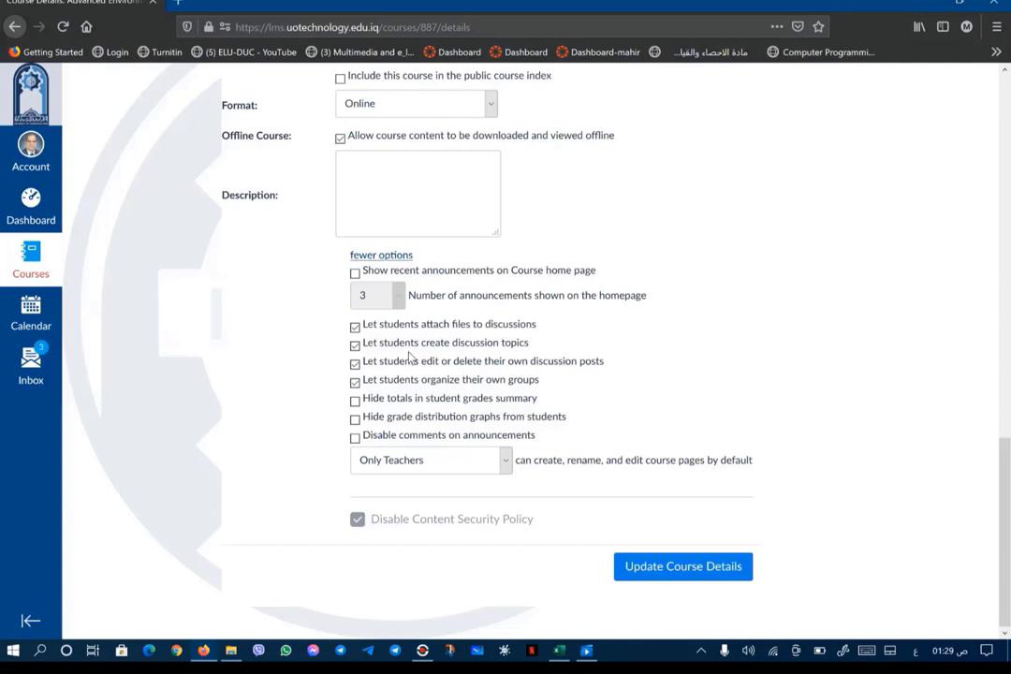
pyautogui.click(356, 276)
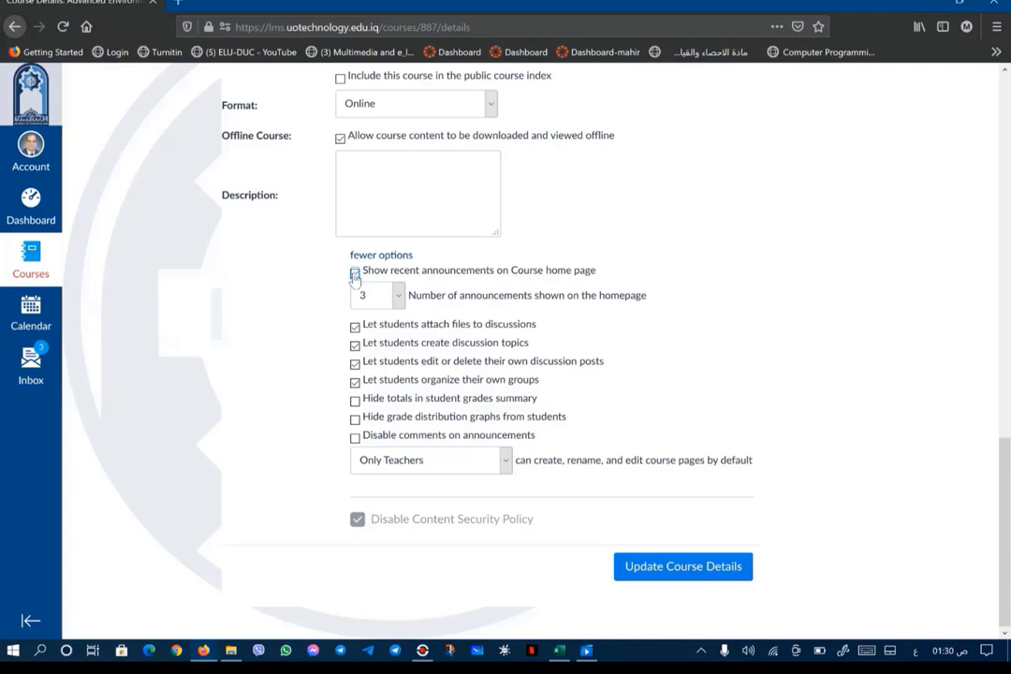
pyautogui.click(355, 275)
pyautogui.click(398, 296)
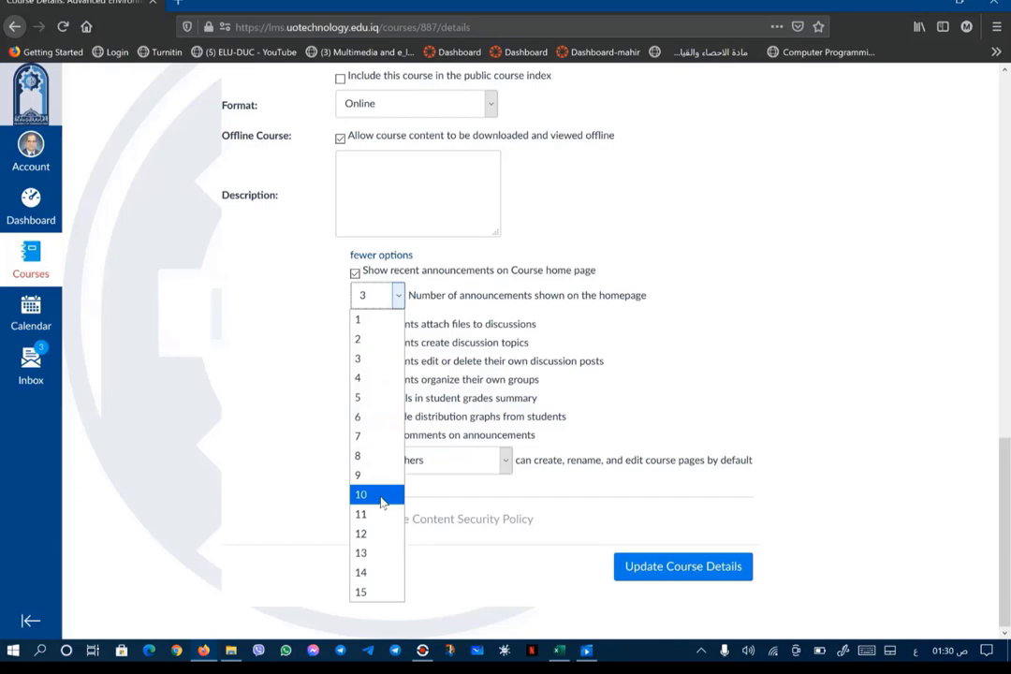
pyautogui.click(365, 359)
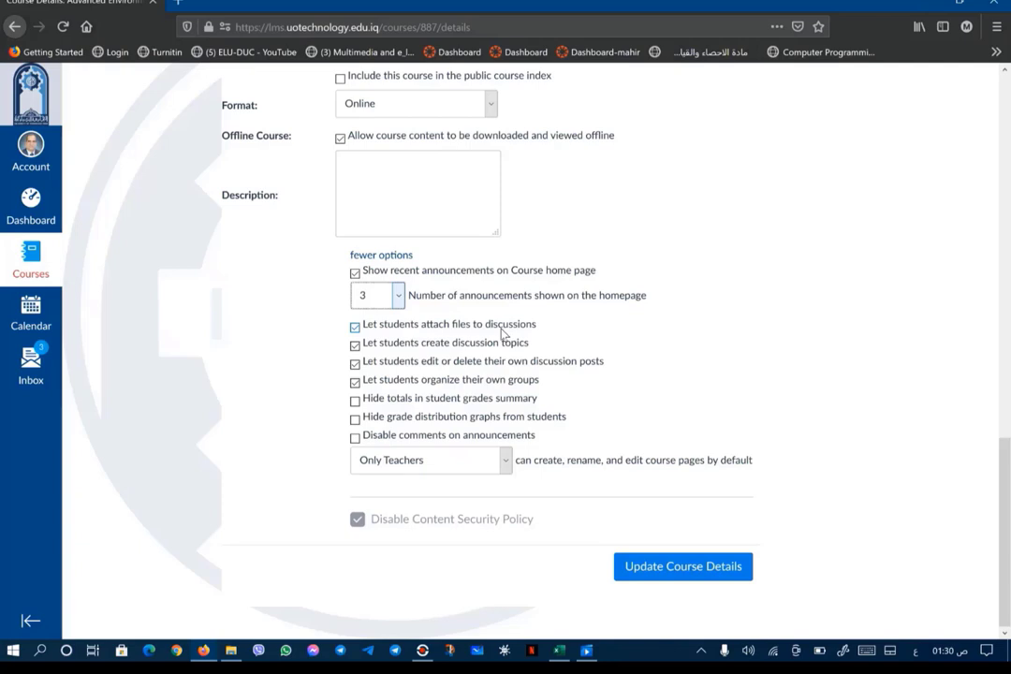
# Toggle the student options for attaching files, creating discussion topics, editing or deleting own posts, and organizing groups.
pyautogui.click(356, 342)
pyautogui.click(355, 327)
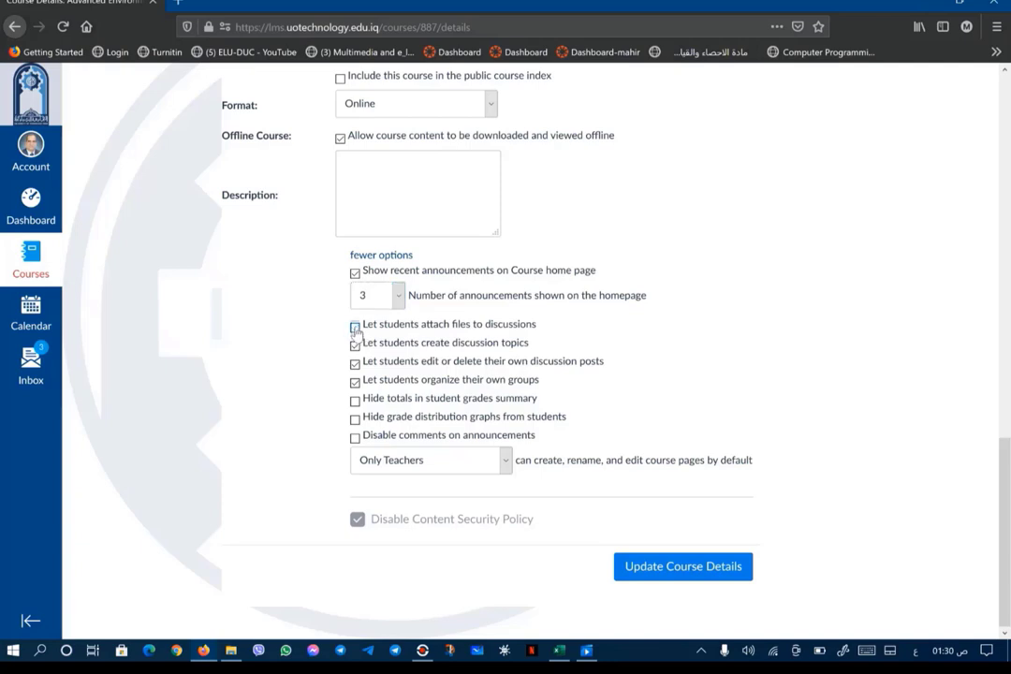
pyautogui.press('Tab')
pyautogui.click(355, 346)
pyautogui.click(355, 381)
pyautogui.click(355, 381)
pyautogui.click(356, 364)
pyautogui.click(355, 384)
# Toggle the options for hiding grade totals, hiding grade distribution graphs and disabling announcement comments, and update the course details.
pyautogui.click(356, 402)
pyautogui.click(355, 420)
pyautogui.click(356, 439)
pyautogui.click(670, 569)
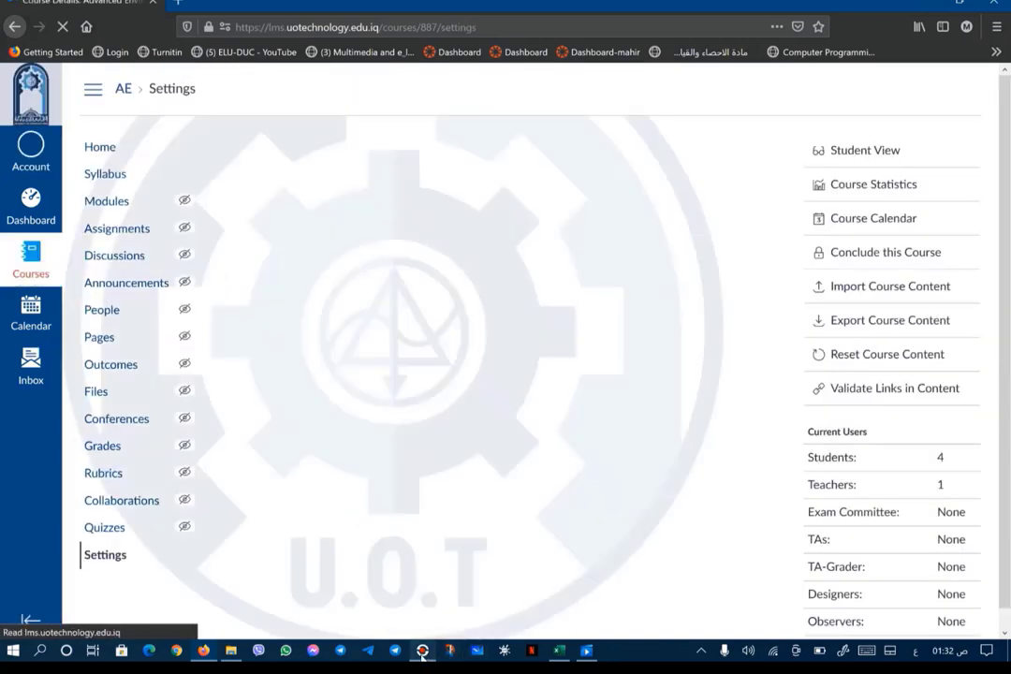
pyautogui.click(586, 649)
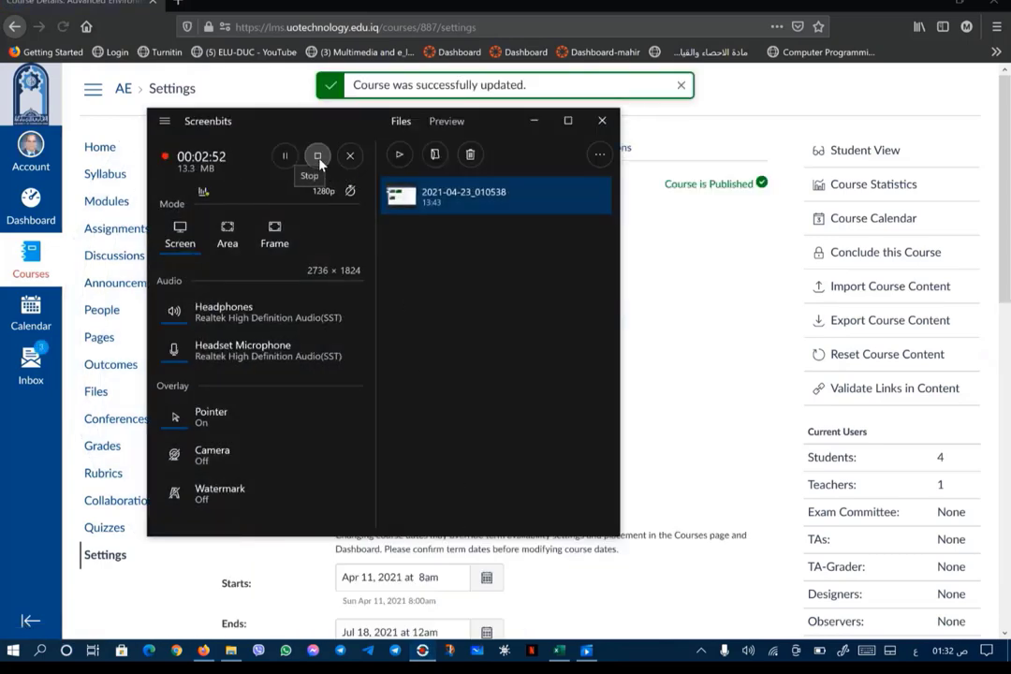
pyautogui.click(317, 155)
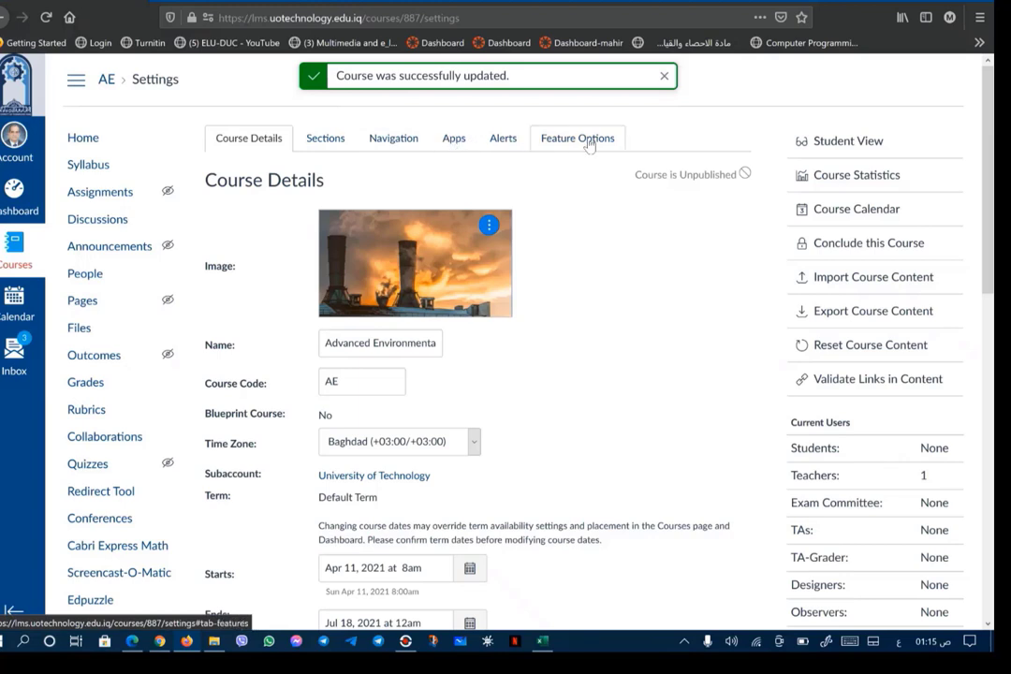
# Check the course sections, open the course navigation settings, and hide Modules, Edpuzzle and Screencast-O-Matic from students.
pyautogui.click(334, 140)
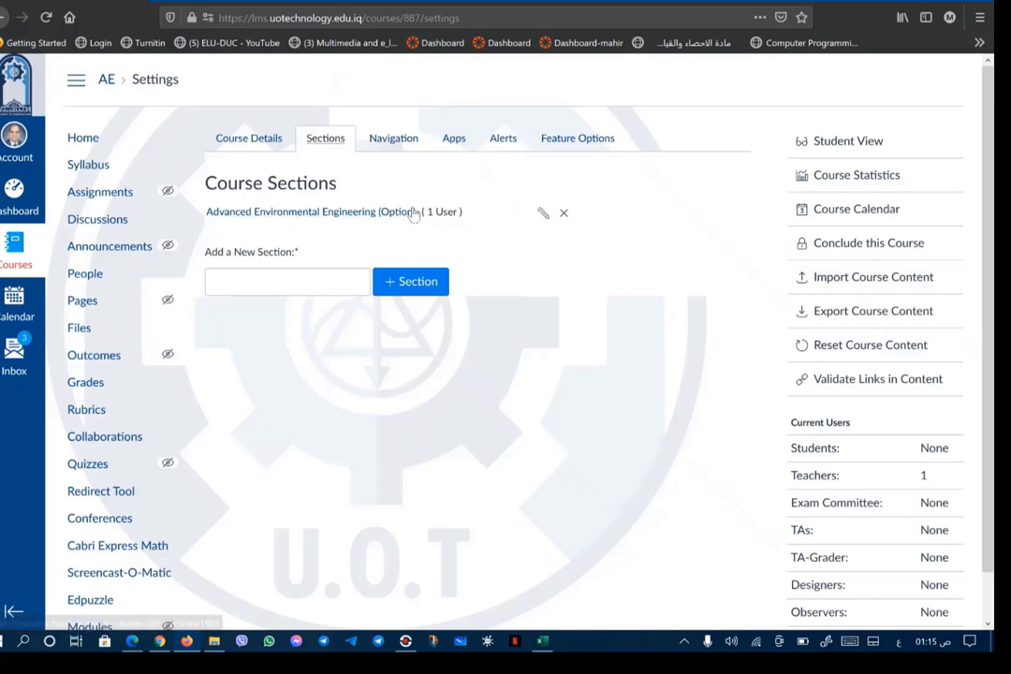
pyautogui.click(399, 142)
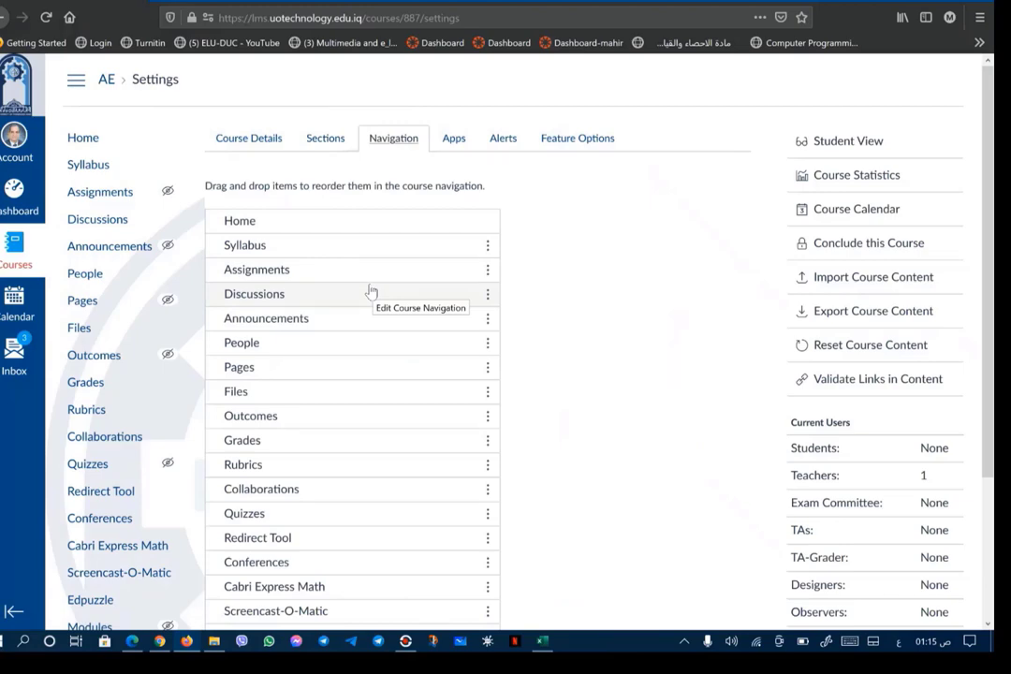
pyautogui.scroll(-3, 338, 357)
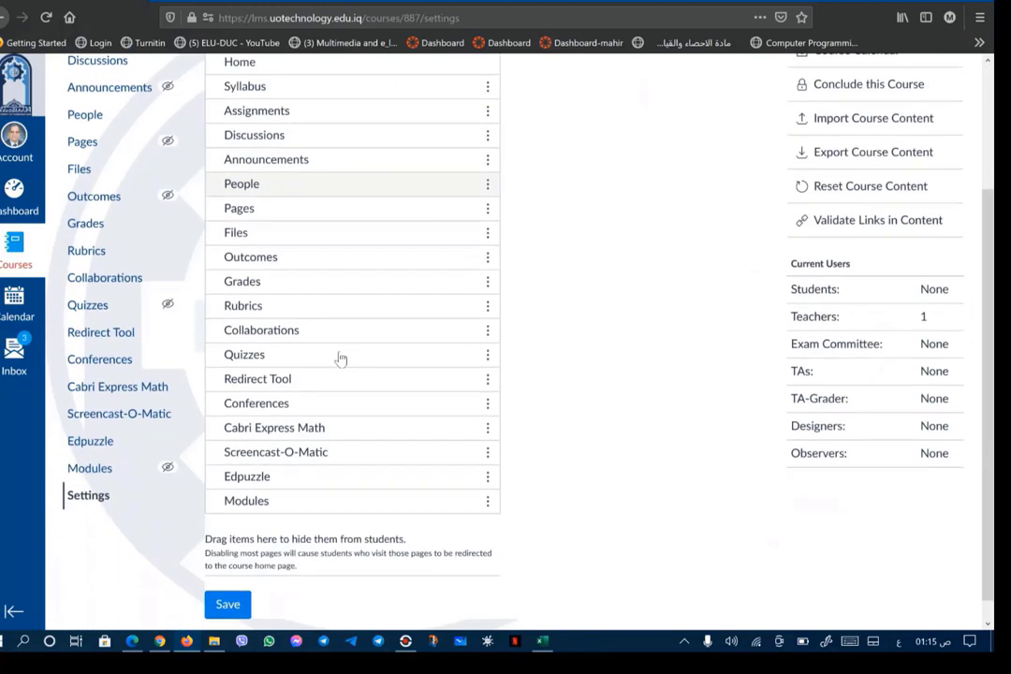
pyautogui.scroll(3, 338, 361)
pyautogui.scroll(-3, 333, 359)
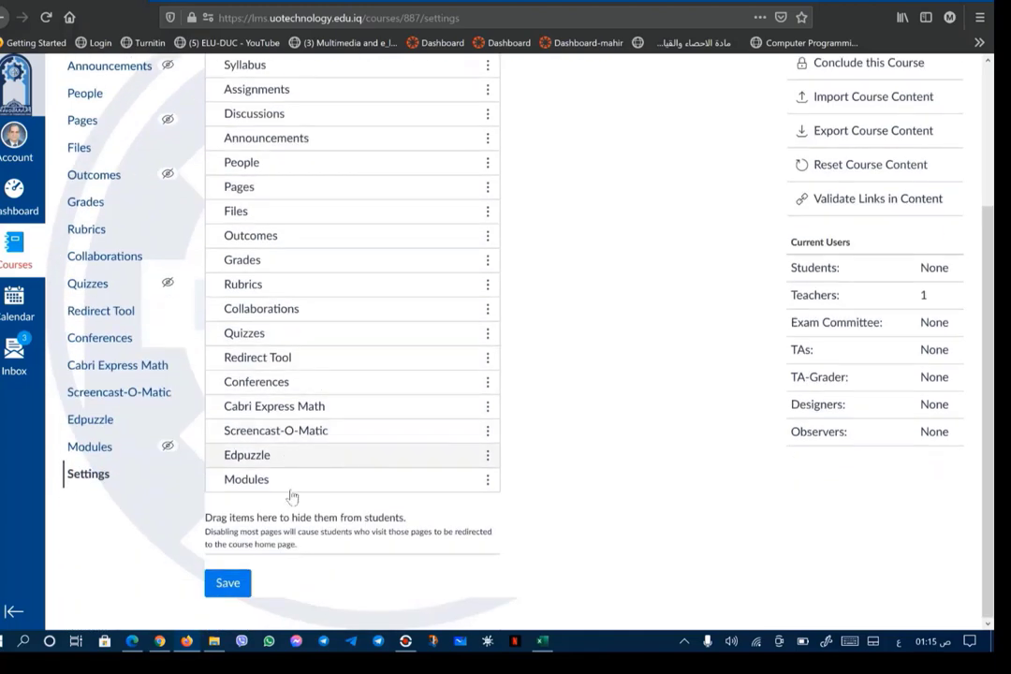
pyautogui.moveTo(252, 484); pyautogui.dragTo(254, 560)
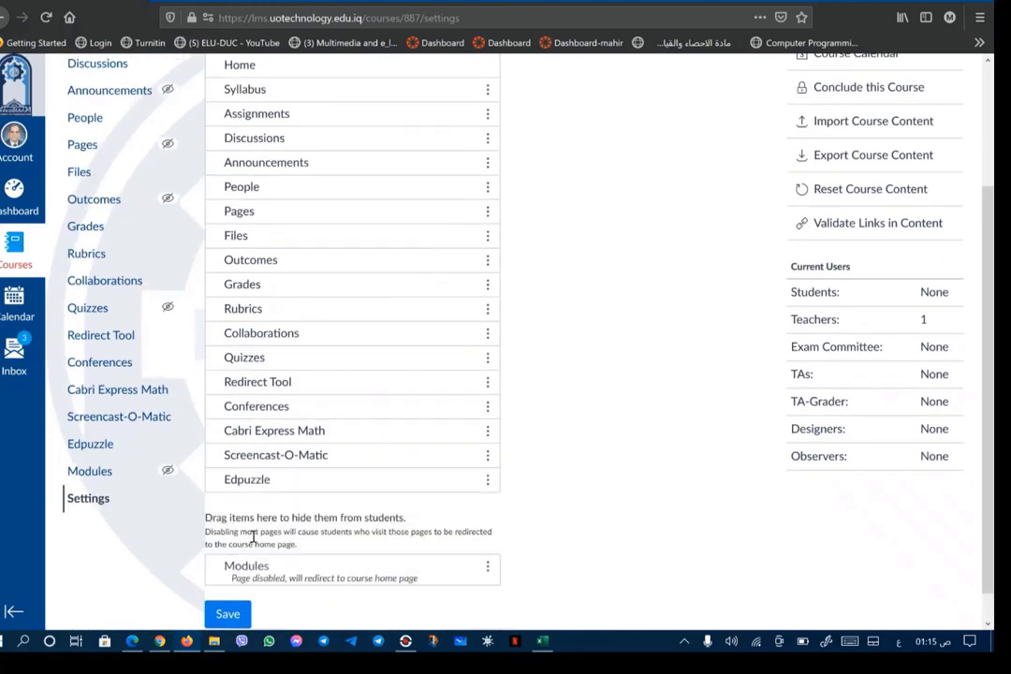
pyautogui.click(487, 479)
pyautogui.click(475, 524)
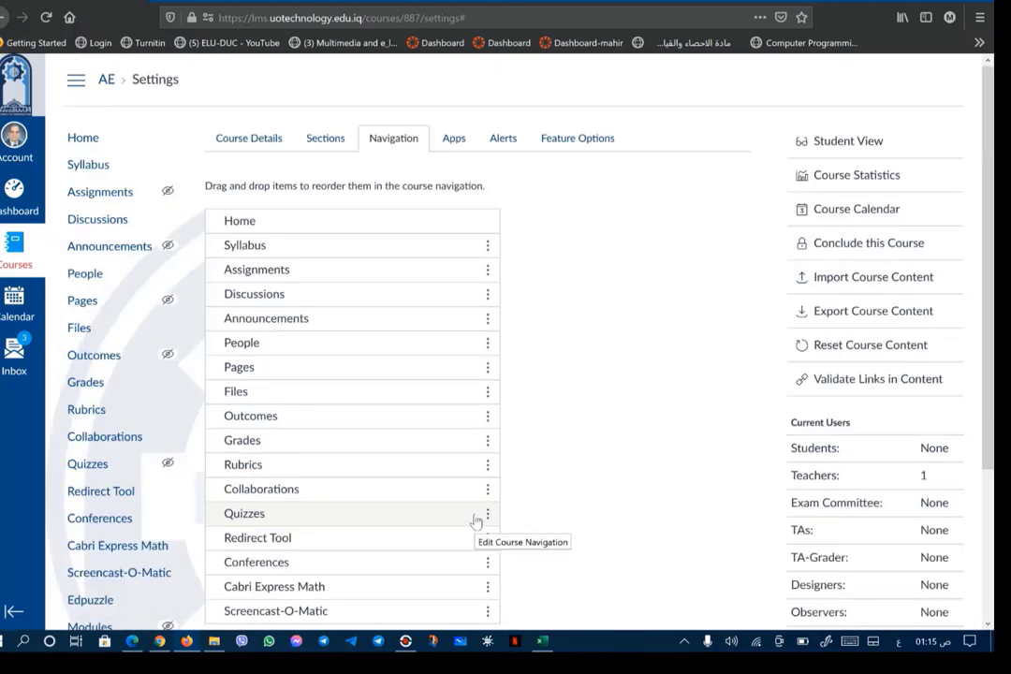
pyautogui.scroll(-3, 350, 331)
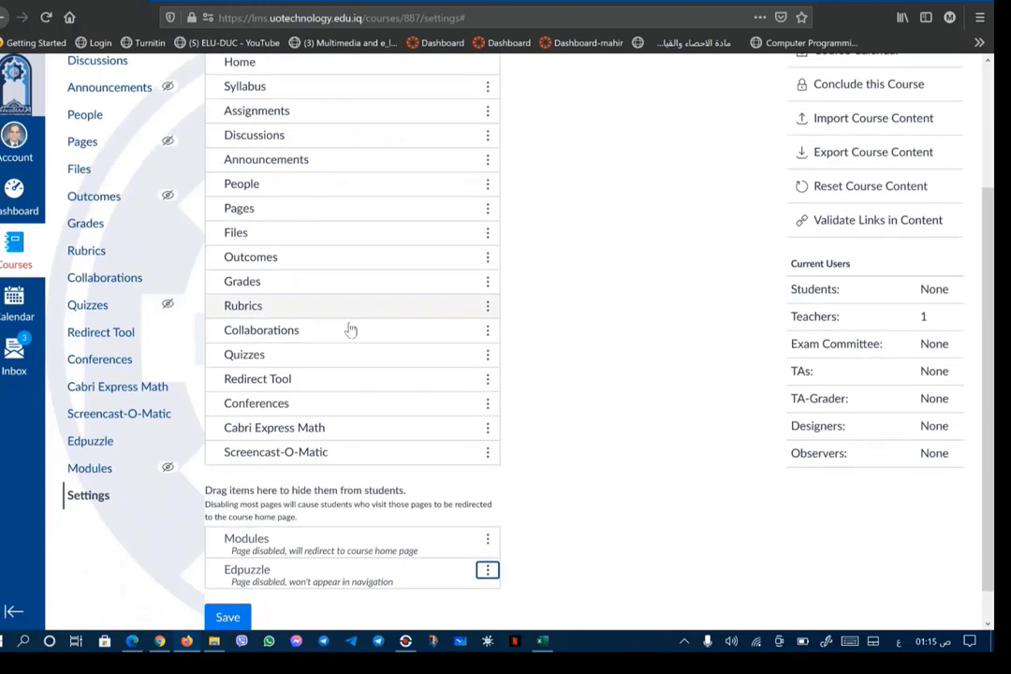
pyautogui.moveTo(325, 463); pyautogui.dragTo(334, 526)
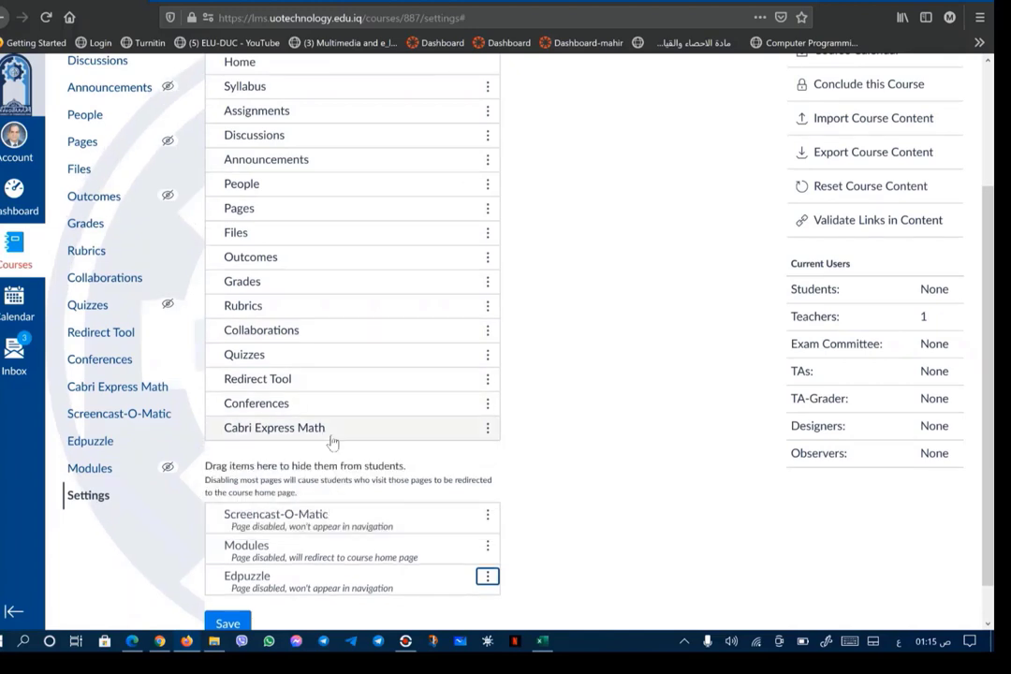
# Hide Cabri Express Math, Redirect Tool, Conferences, Quizzes, Collaborations, Rubrics and Grades from the students' course navigation.
pyautogui.moveTo(331, 442)
pyautogui.mouseDown()
pyautogui.moveTo(337, 451)
pyautogui.moveTo(322, 453)
pyautogui.mouseUp()
pyautogui.moveTo(319, 403); pyautogui.dragTo(301, 475)
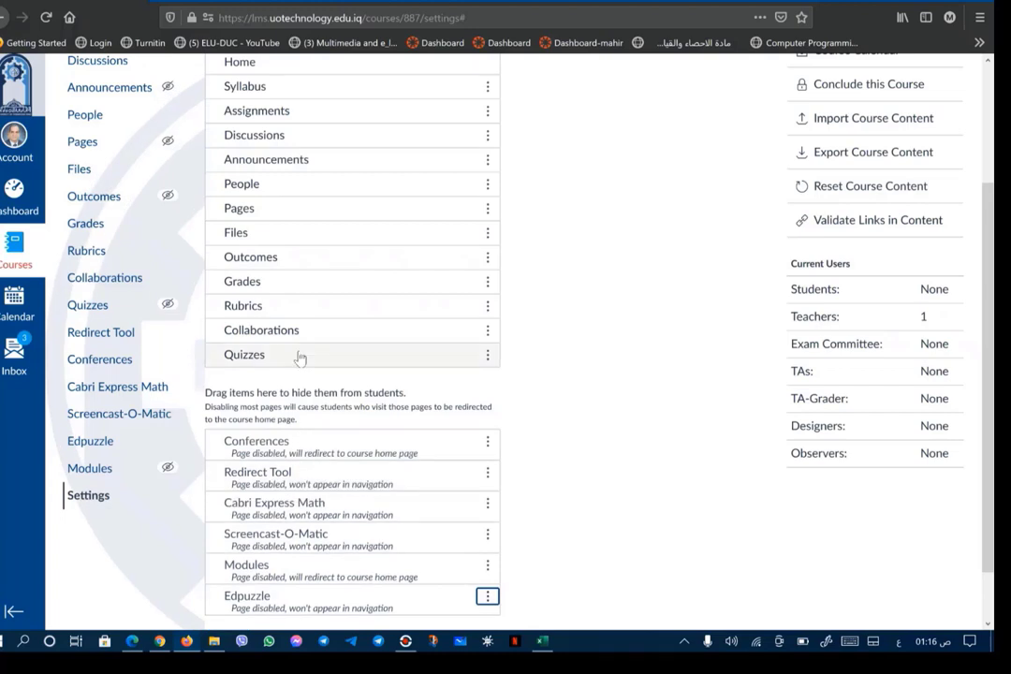
pyautogui.moveTo(300, 357); pyautogui.dragTo(298, 447)
pyautogui.moveTo(284, 337); pyautogui.dragTo(282, 350)
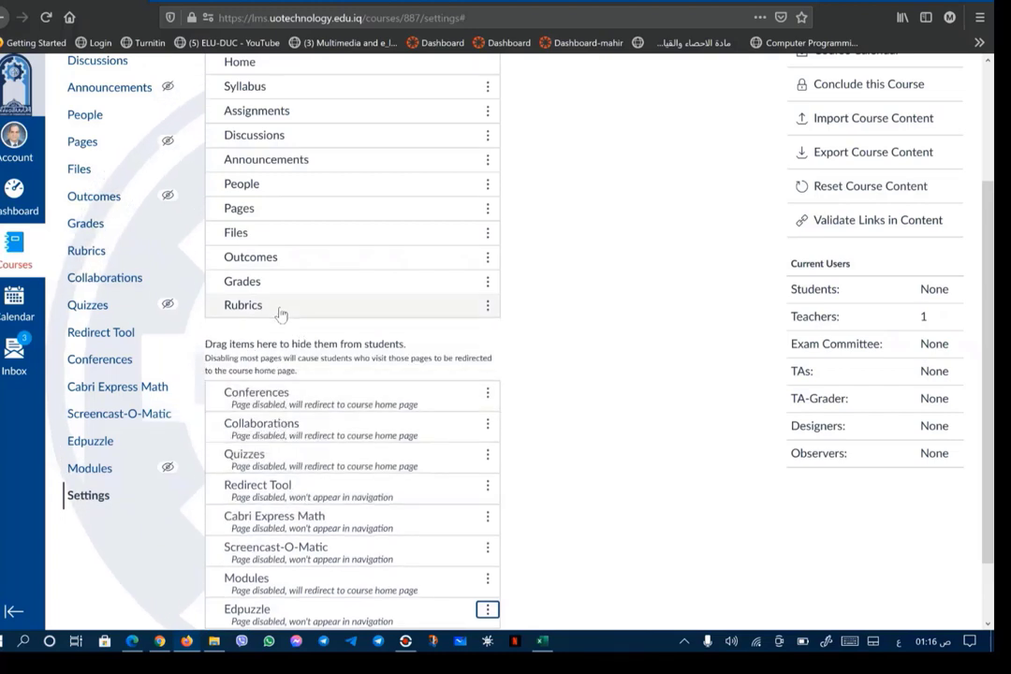
pyautogui.moveTo(285, 308); pyautogui.dragTo(285, 380)
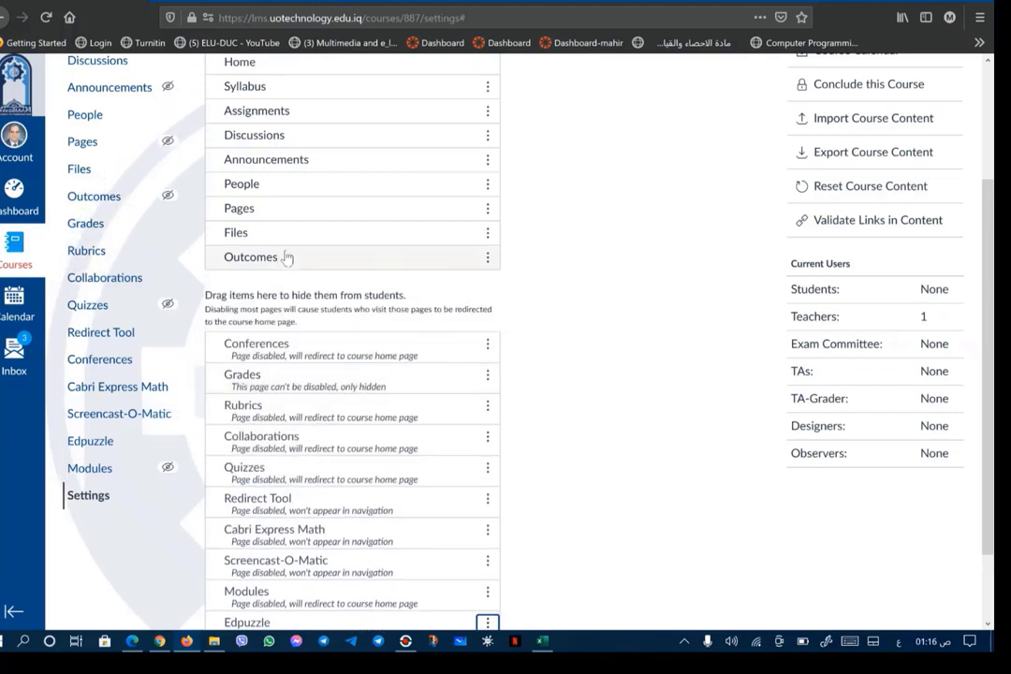
# Hide Outcomes, Files, Pages, People, Announcements, Discussions and Assignments from the students' course navigation.
pyautogui.moveTo(287, 260); pyautogui.dragTo(283, 328)
pyautogui.moveTo(271, 242); pyautogui.dragTo(270, 330)
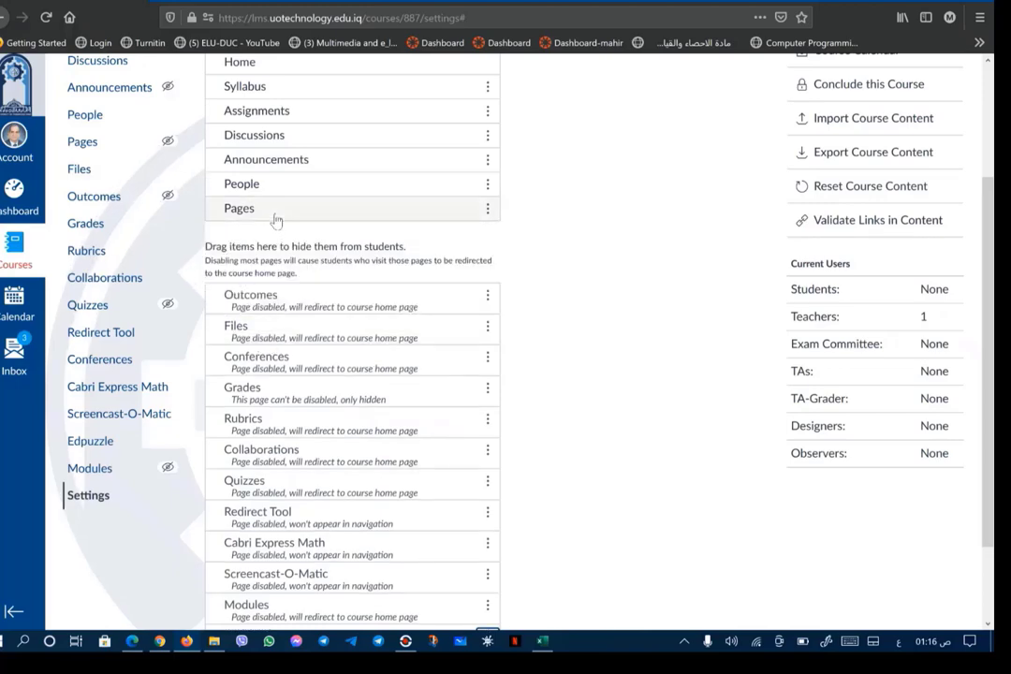
pyautogui.moveTo(270, 208); pyautogui.dragTo(277, 267)
pyautogui.moveTo(284, 187); pyautogui.dragTo(284, 269)
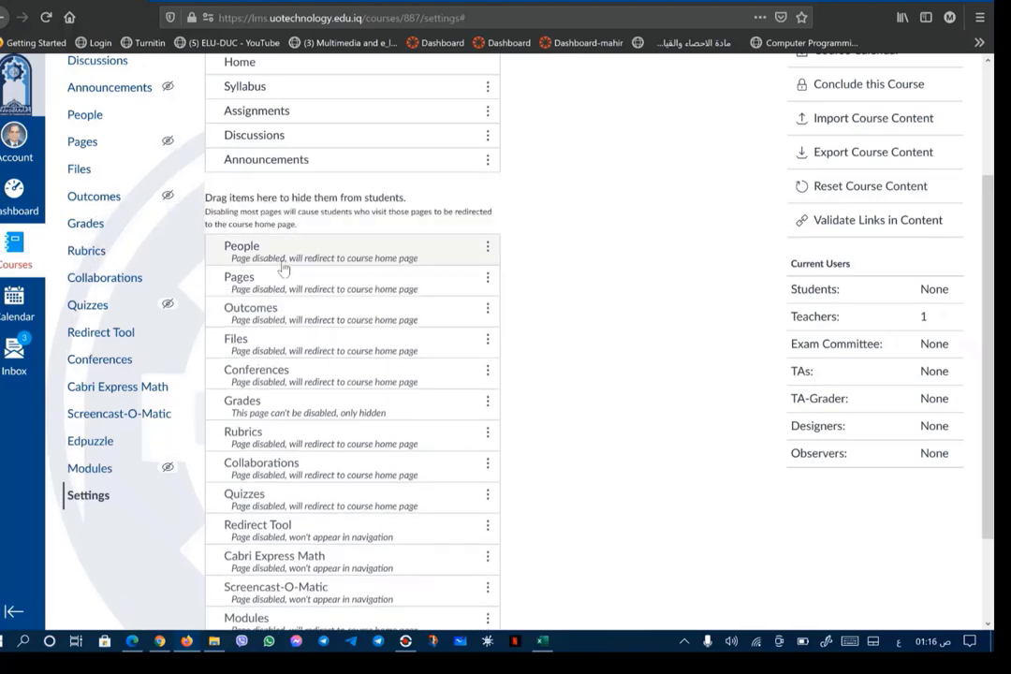
pyautogui.scroll(3, 282, 270)
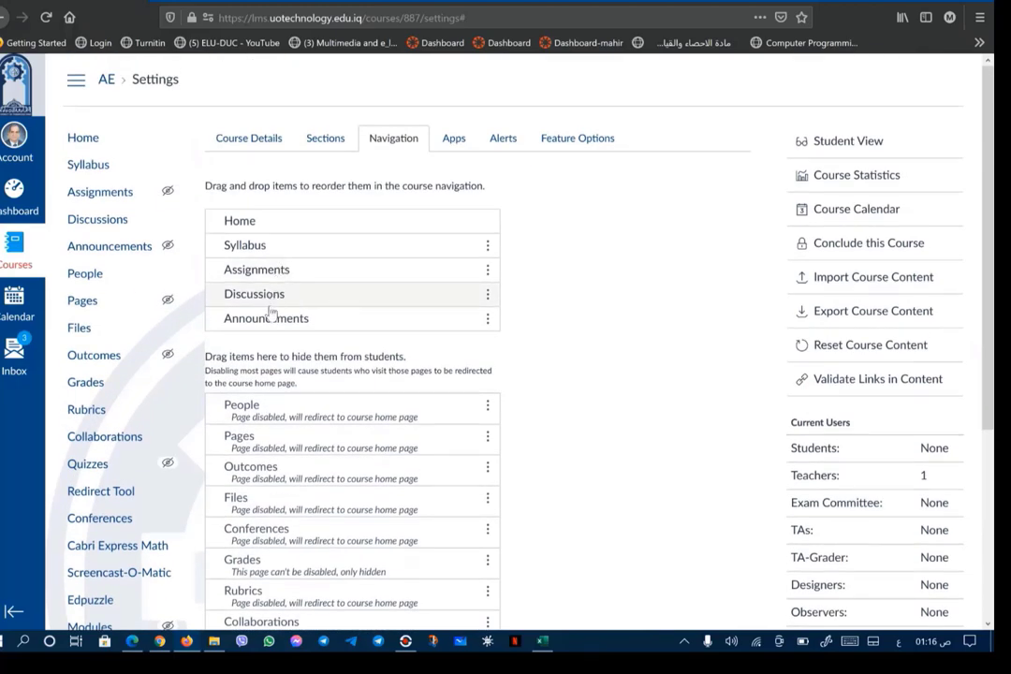
pyautogui.moveTo(270, 328); pyautogui.dragTo(273, 365)
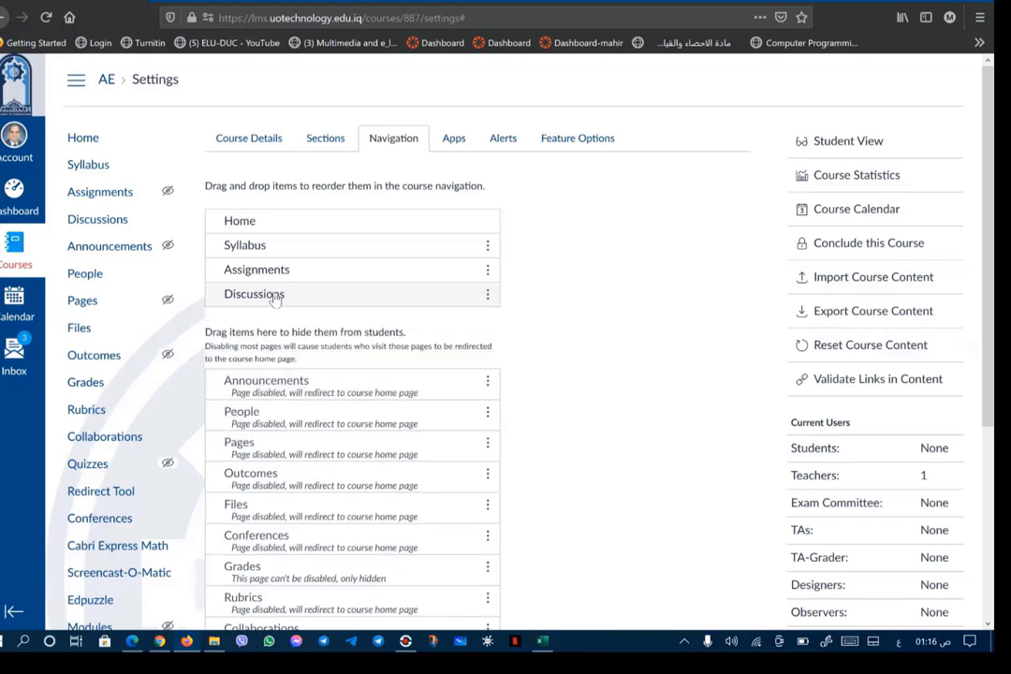
pyautogui.moveTo(266, 294); pyautogui.dragTo(272, 356)
pyautogui.moveTo(276, 273); pyautogui.dragTo(268, 355)
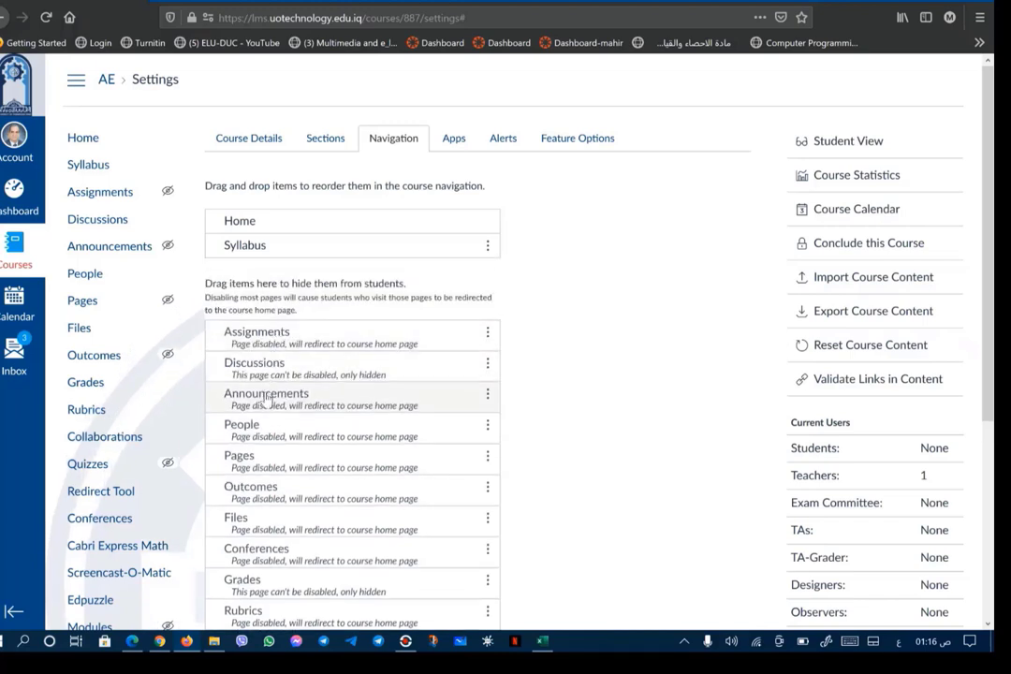
# Move Modules back to the visible navigation items directly below Syllabus, and save the course navigation.
pyautogui.scroll(-3, 269, 412)
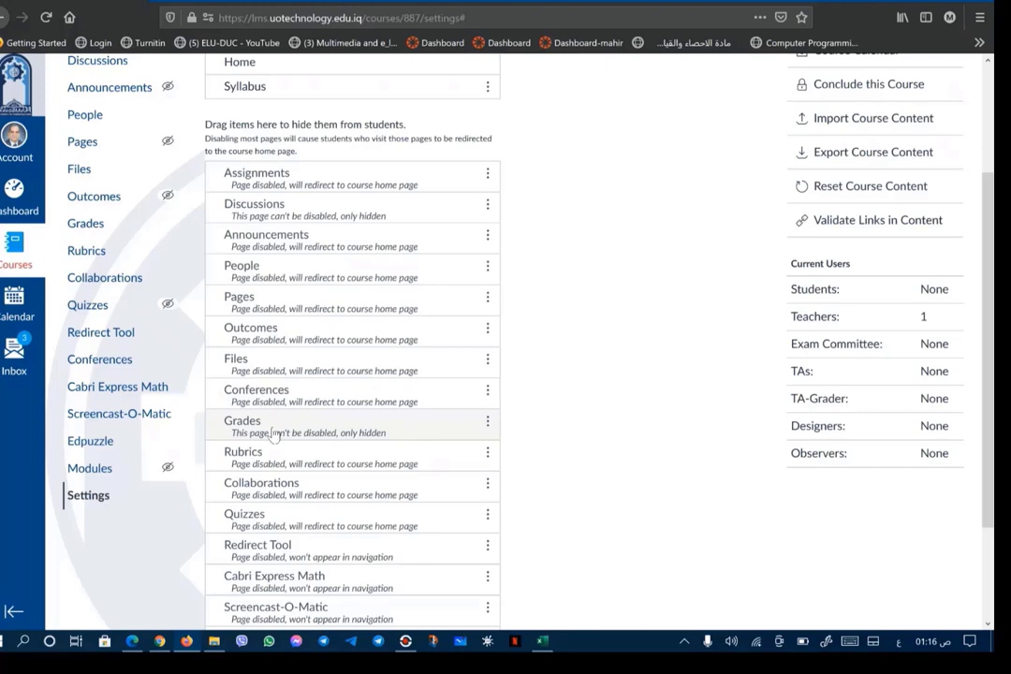
pyautogui.scroll(-3, 271, 438)
pyautogui.moveTo(280, 510); pyautogui.dragTo(237, 243)
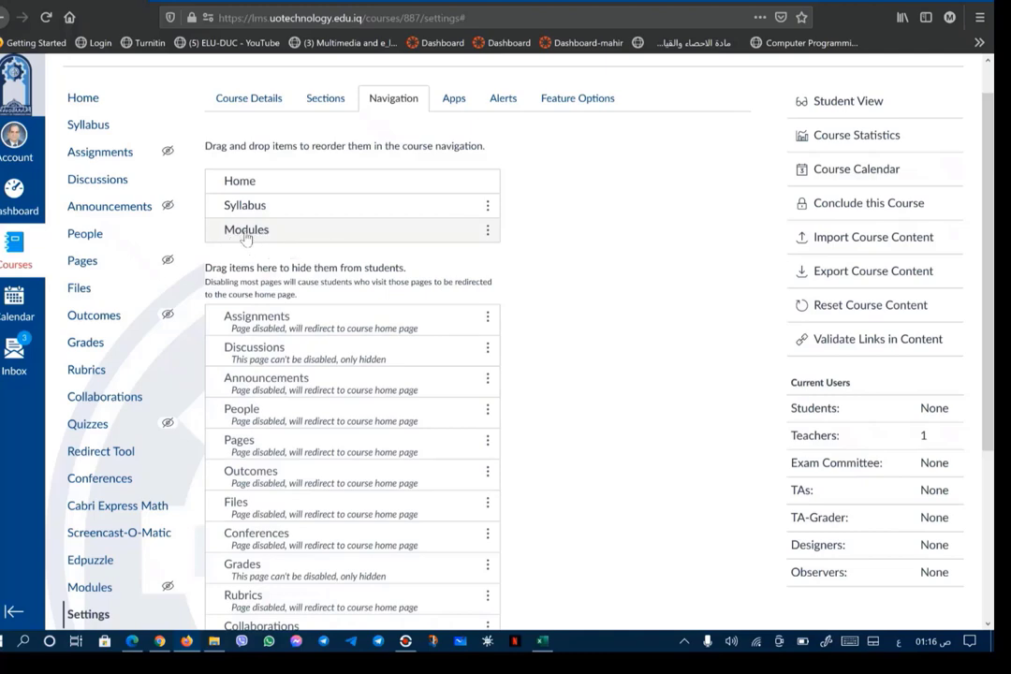
pyautogui.scroll(-3, 293, 260)
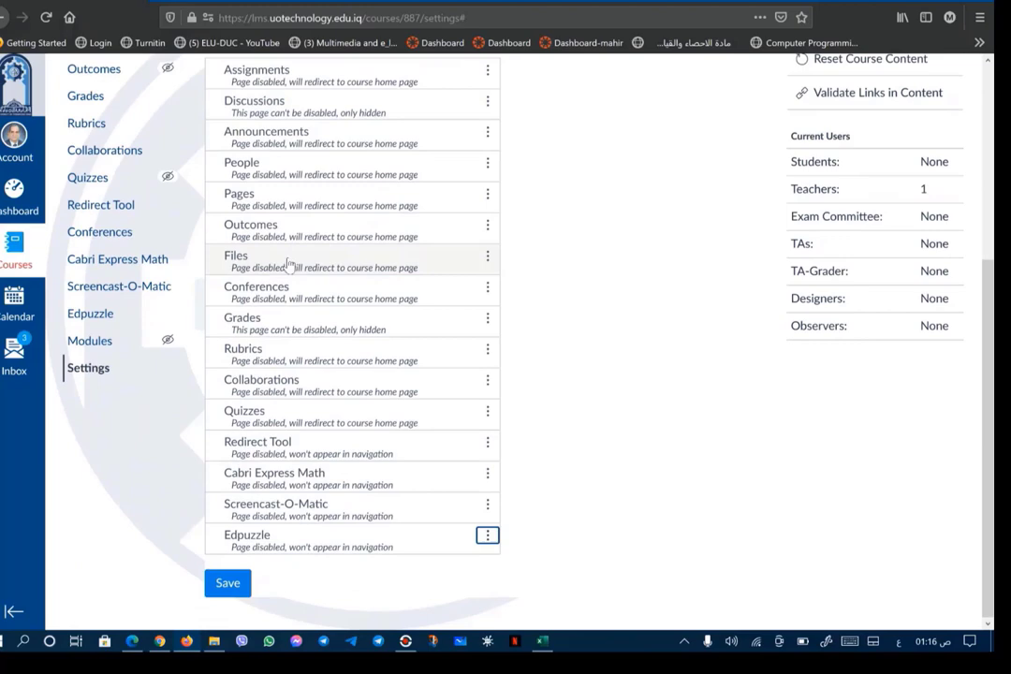
pyautogui.click(229, 584)
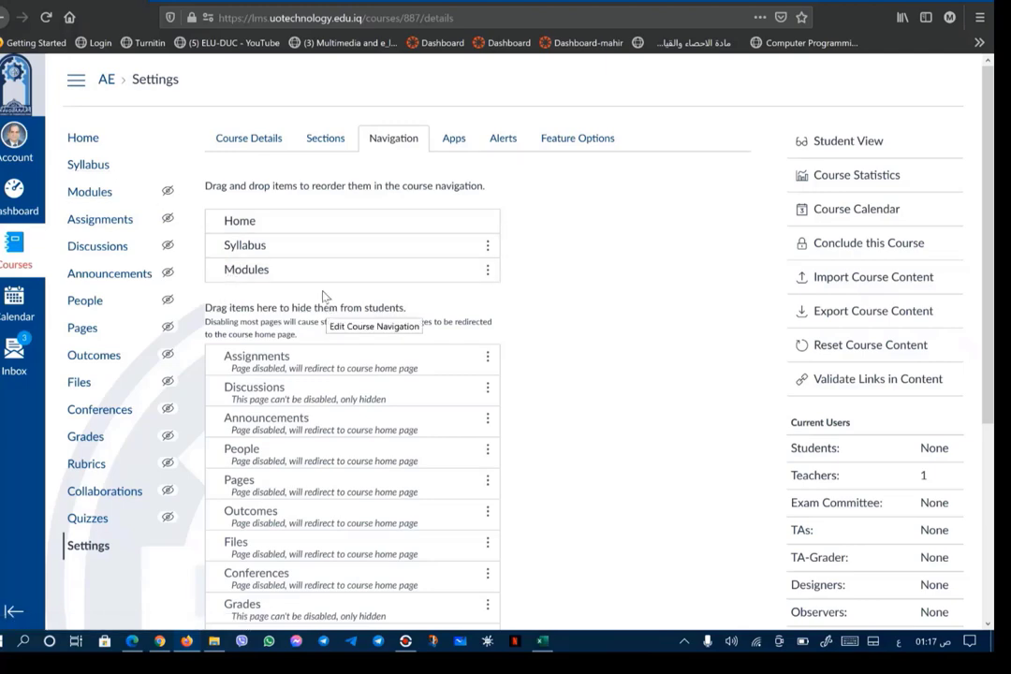
pyautogui.scroll(-3, 241, 309)
pyautogui.scroll(3, 98, 323)
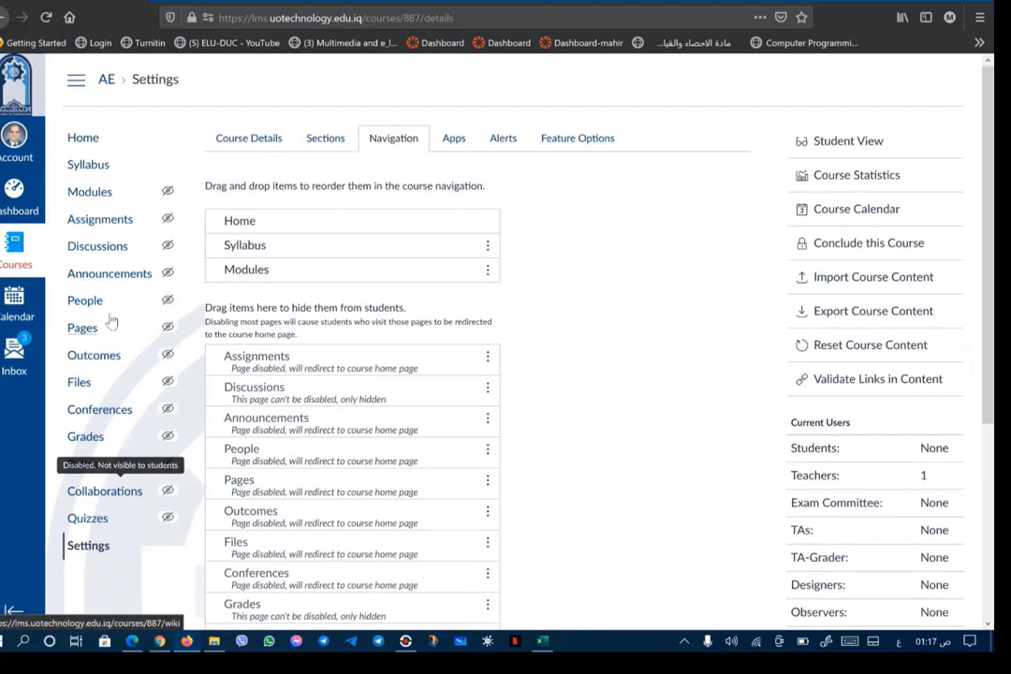
# Start adding people to the course by email address and check the sections available for the Student role.
pyautogui.click(90, 303)
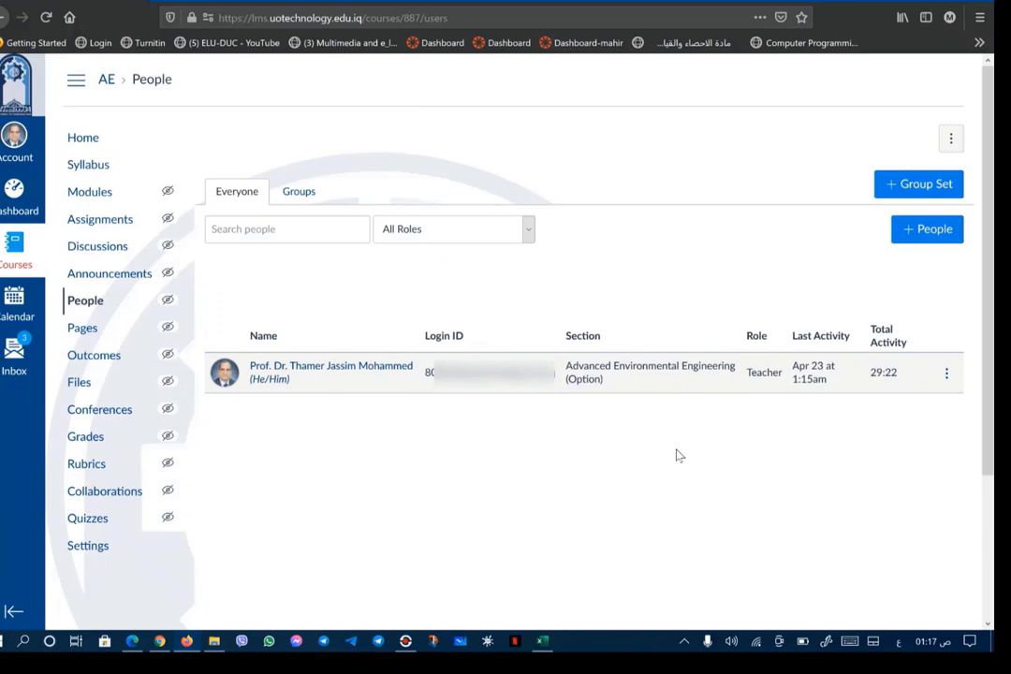
pyautogui.click(927, 230)
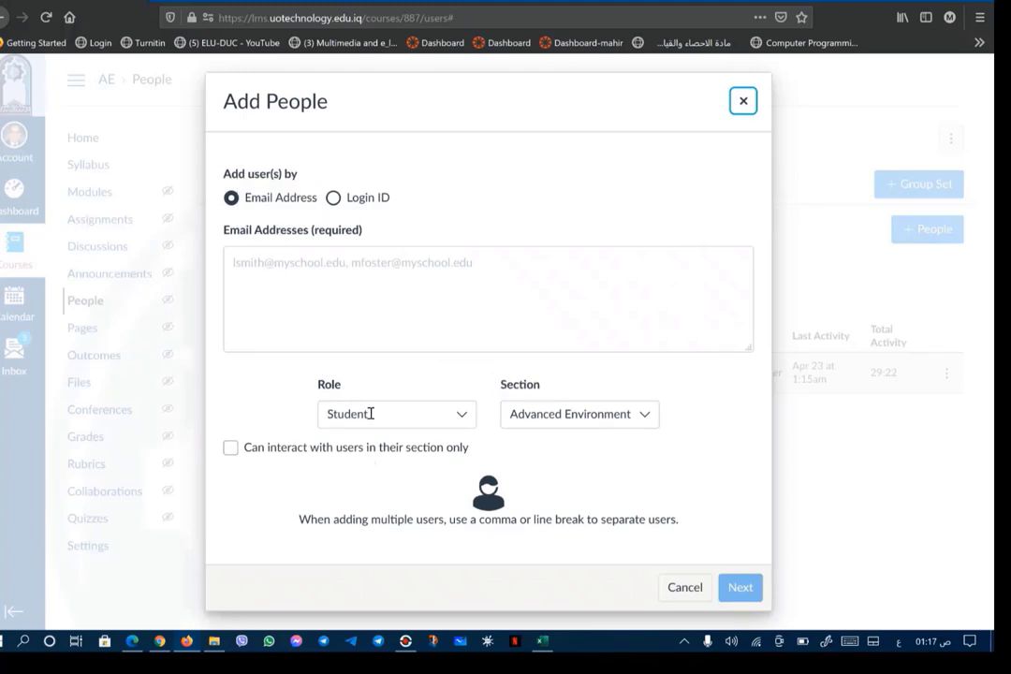
pyautogui.click(645, 416)
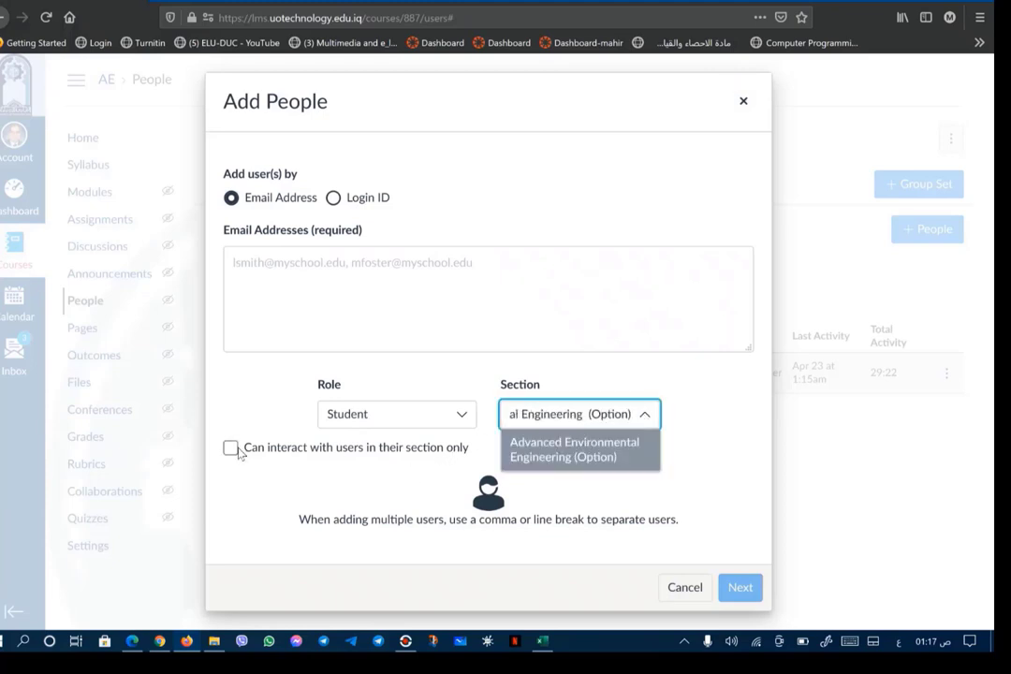
pyautogui.click(289, 386)
# Switch to Excel, copy the four students' e-mail addresses from the Advanced sheet, and paste them into the Canvas form's email addresses.
pyautogui.click(544, 643)
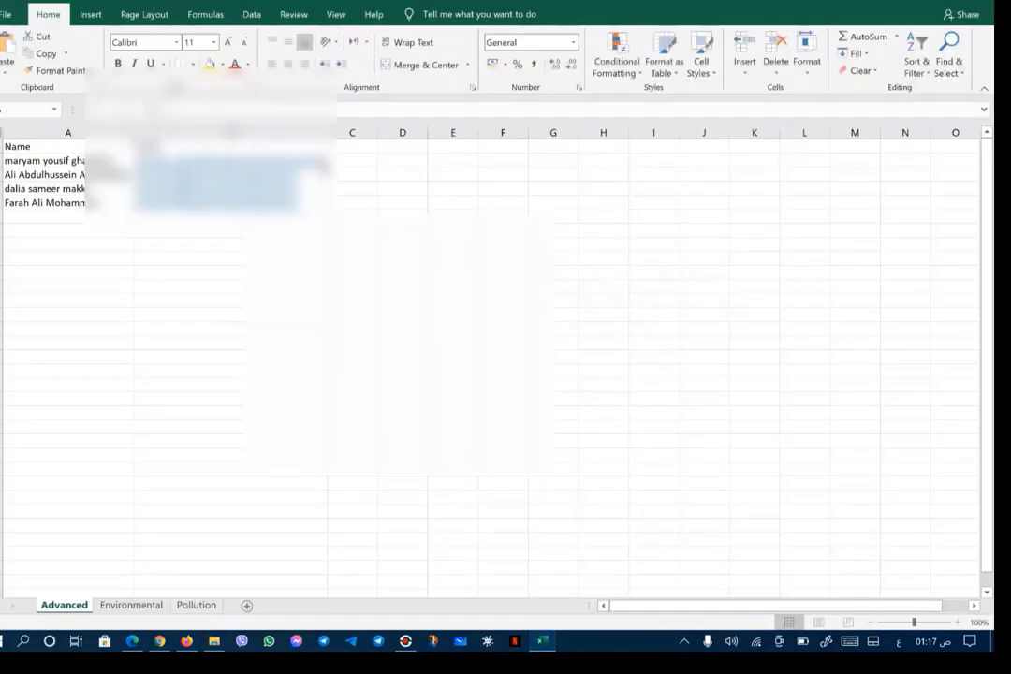
pyautogui.moveTo(206, 160); pyautogui.dragTo(206, 202)
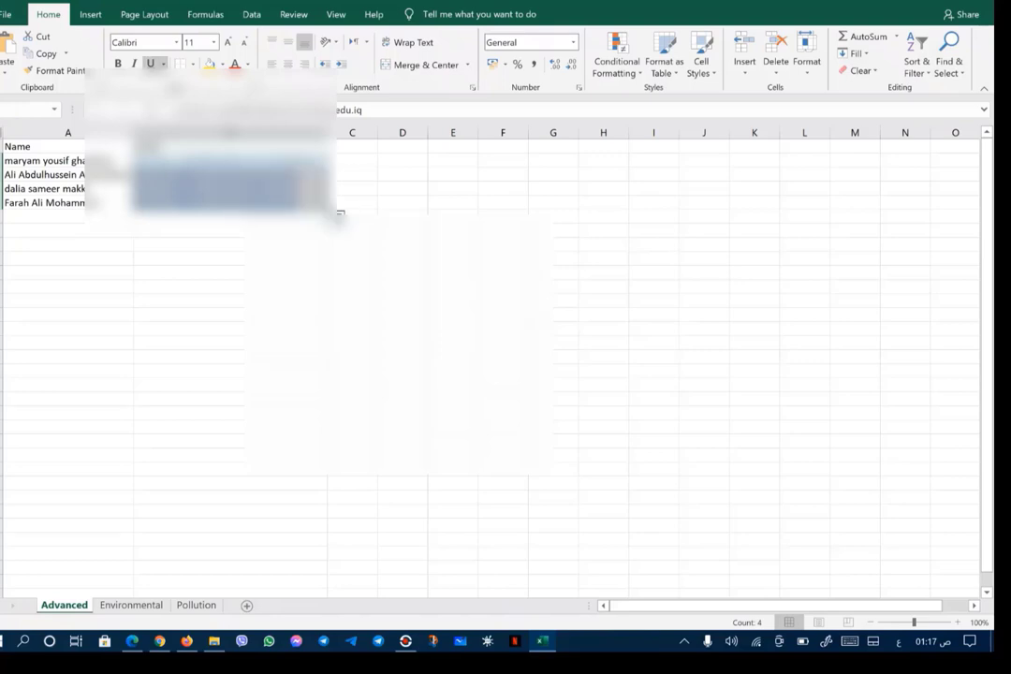
pyautogui.rightClick(294, 155)
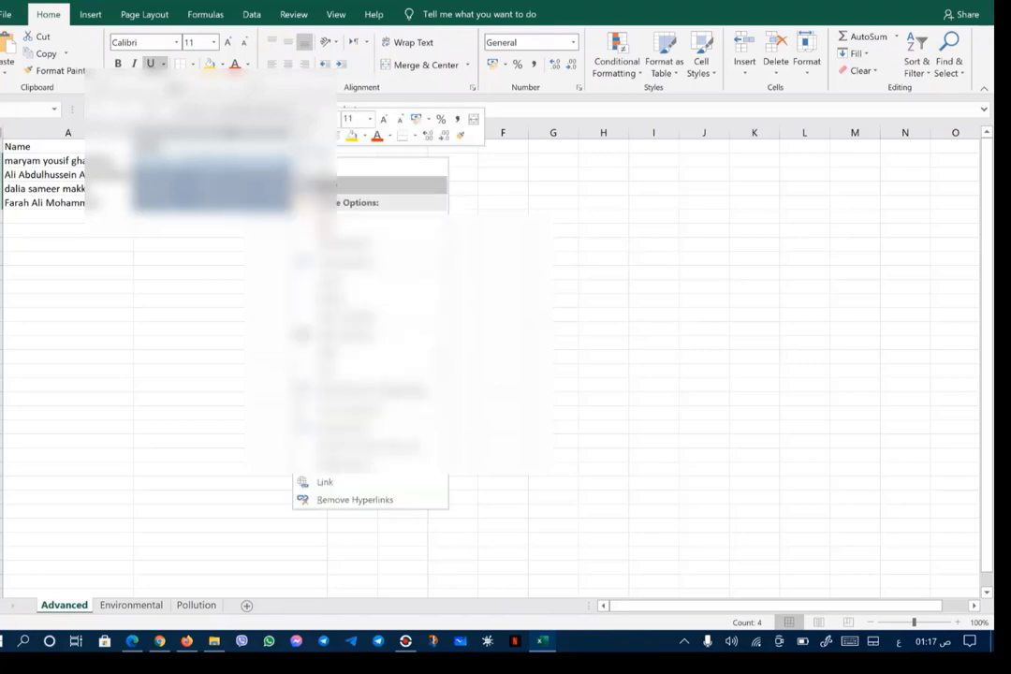
pyautogui.click(284, 184)
pyautogui.hotkey('alt', 'Tab')
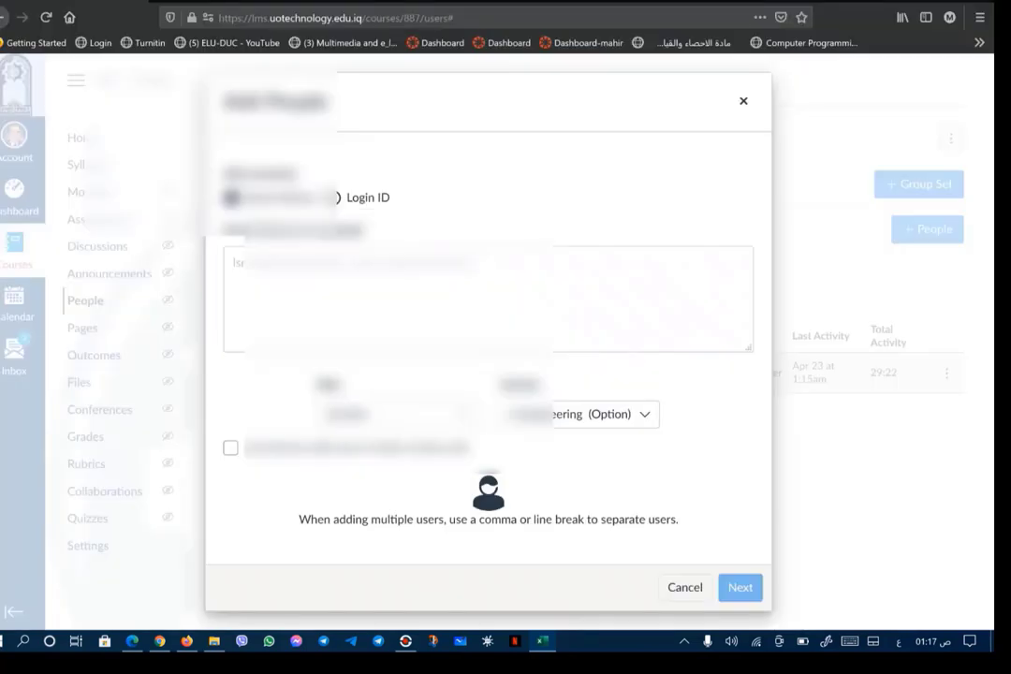
pyautogui.click(235, 263)
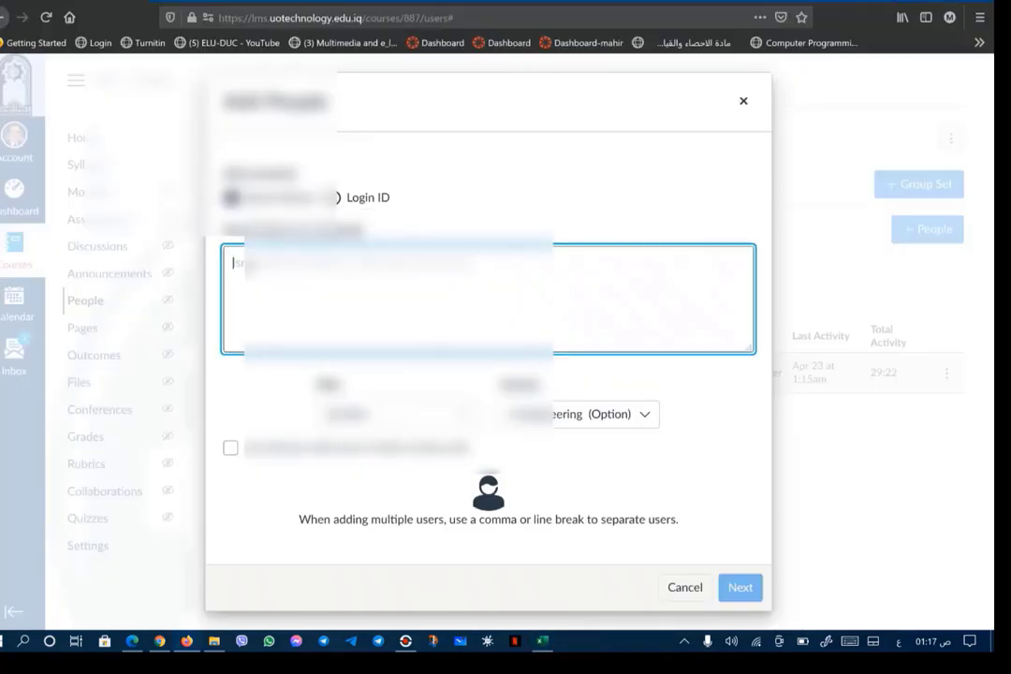
pyautogui.rightClick(234, 263)
pyautogui.click(293, 334)
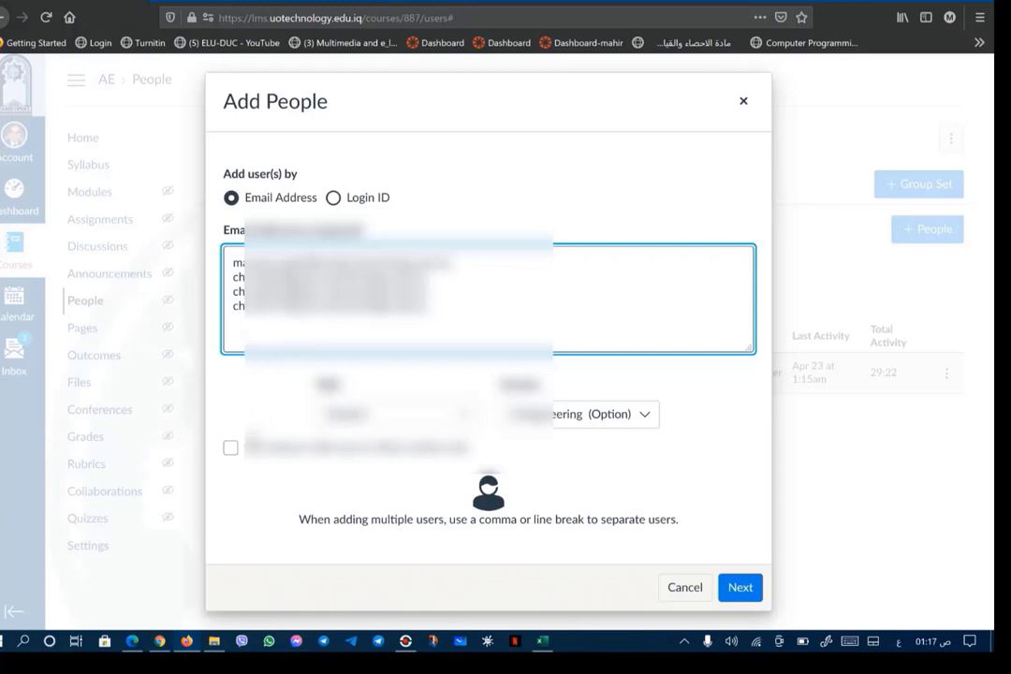
# Limit the students to interacting with users in their section only, and add them to the course.
pyautogui.click(230, 450)
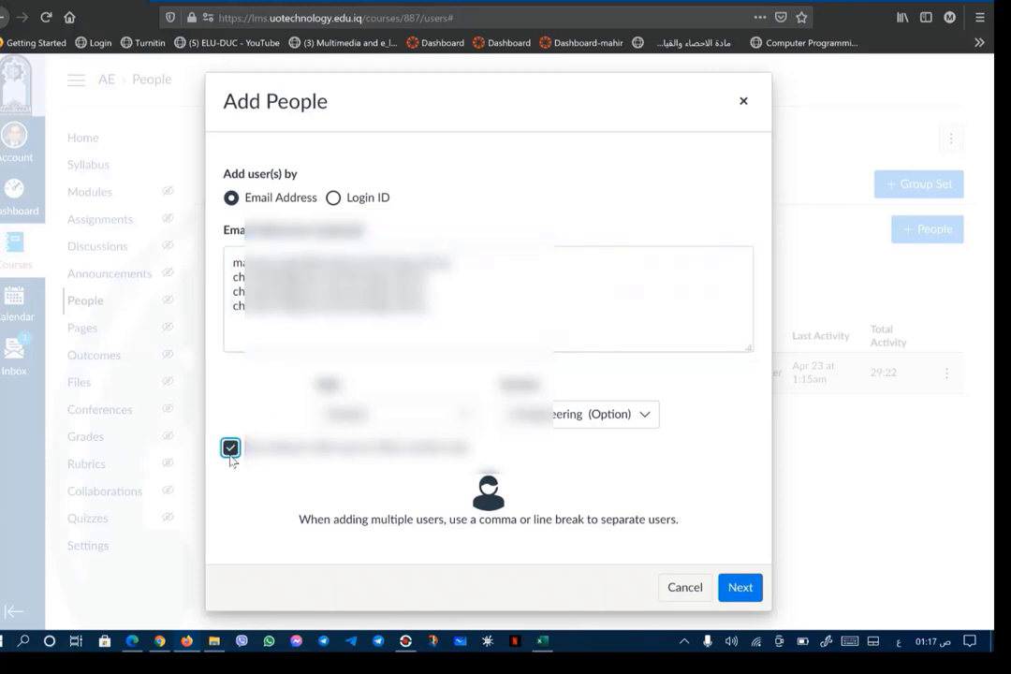
pyautogui.click(740, 590)
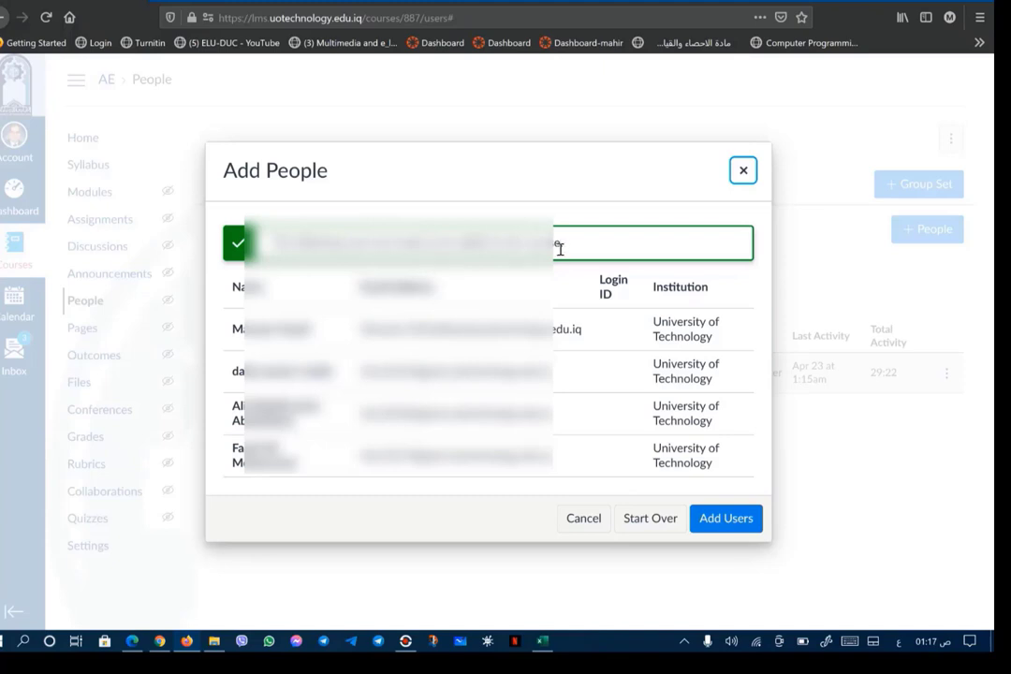
pyautogui.click(731, 526)
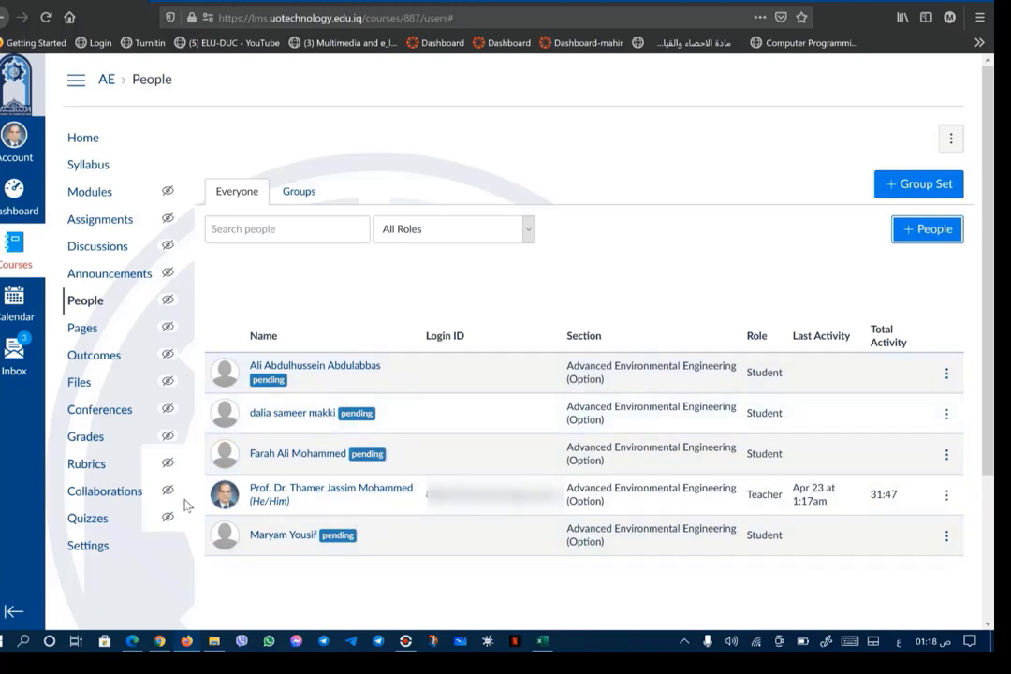
# Switch to the student's Canvas session in Edge and check the inbox, account and dashboard for the course invitation.
pyautogui.click(133, 641)
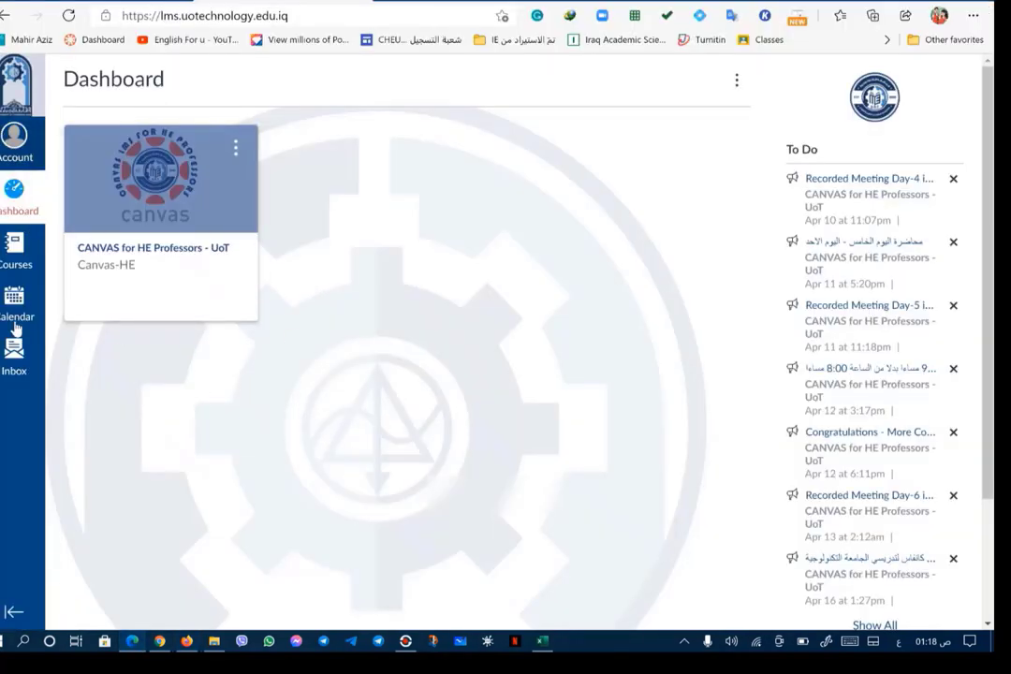
pyautogui.click(7, 360)
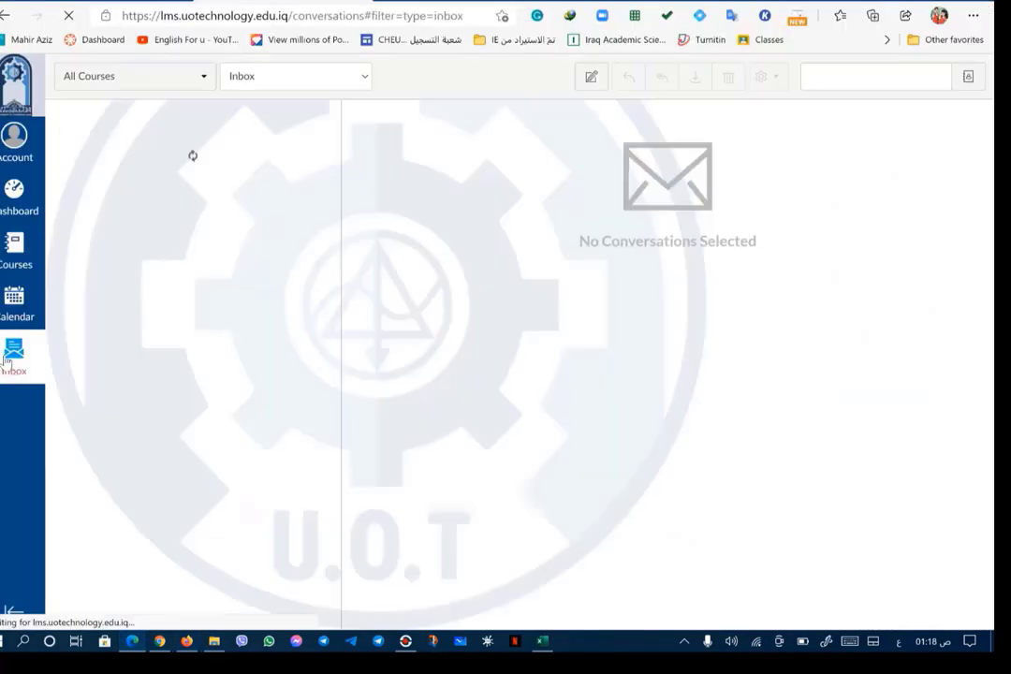
pyautogui.click(14, 145)
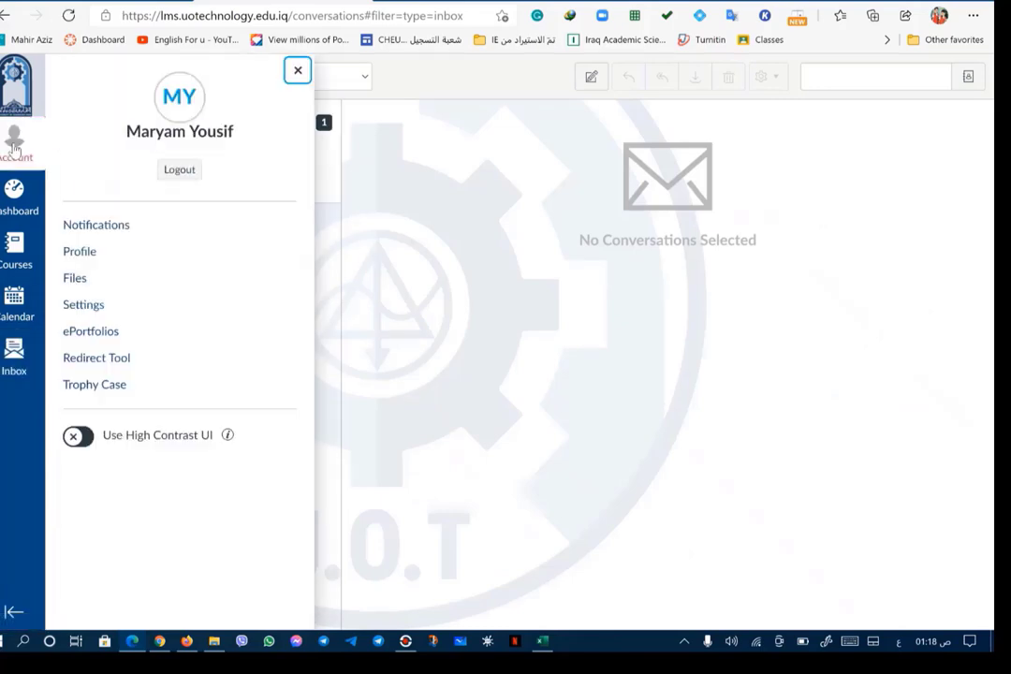
pyautogui.click(13, 195)
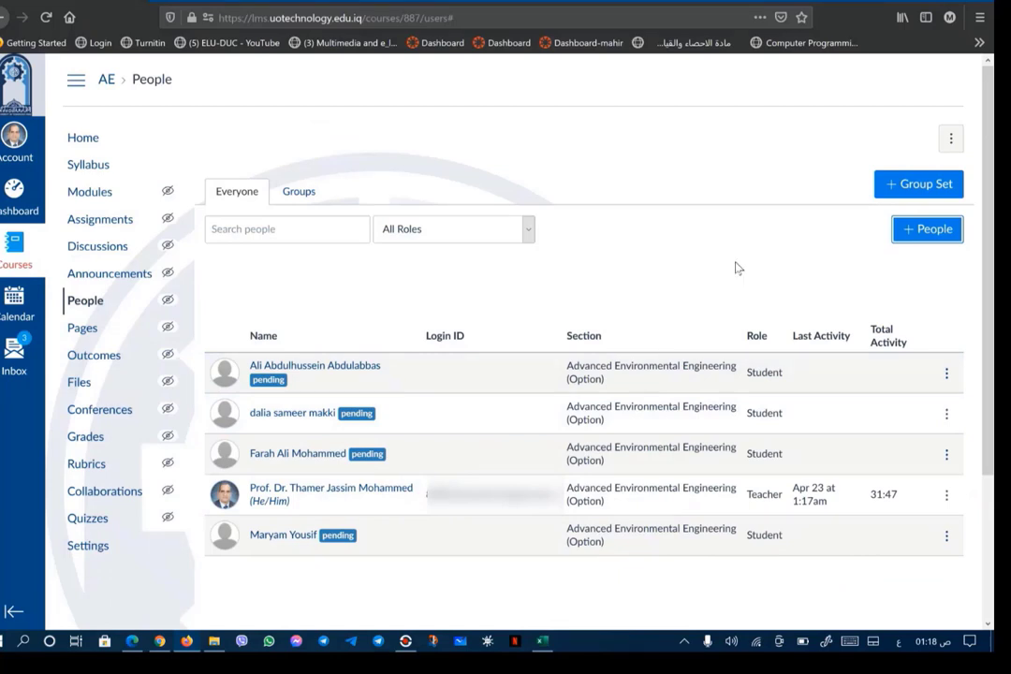
# Publish the Advanced Environmental Engineering course from its home page in the teacher's Firefox session.
pyautogui.click(90, 144)
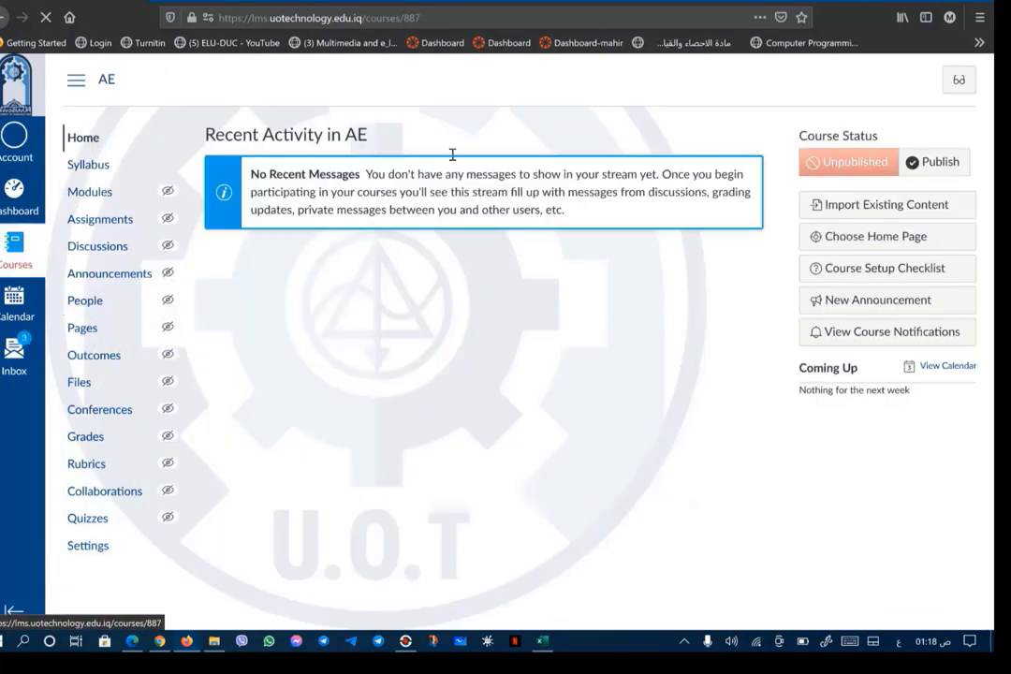
pyautogui.click(934, 164)
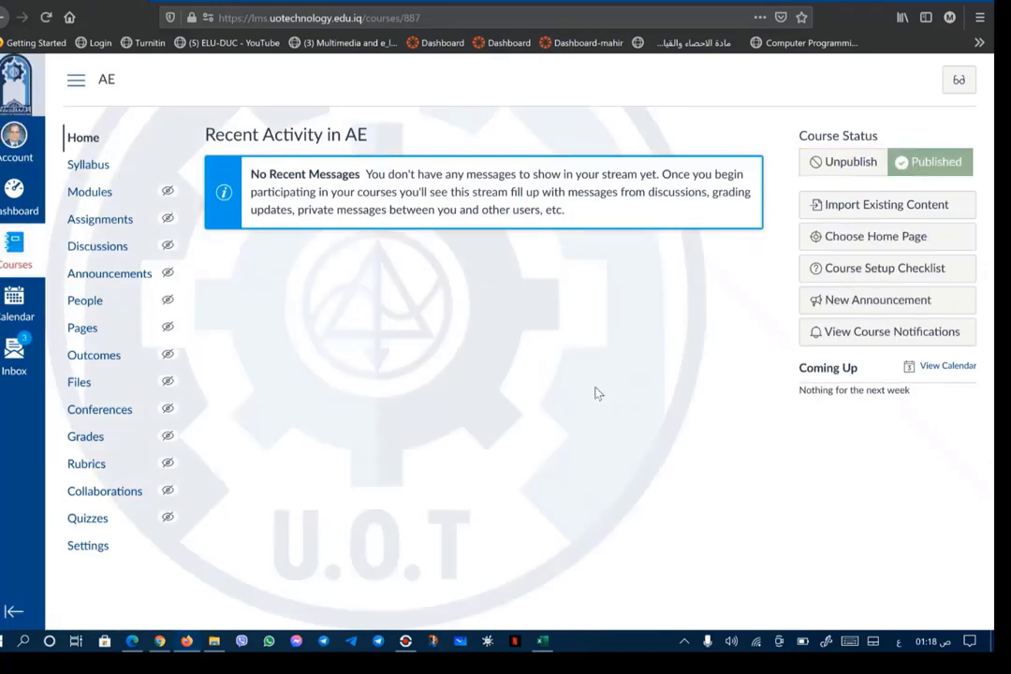
# Recheck the student's dashboard in Edge, and review the published and unpublished courses on the teacher's dashboard in Firefox.
pyautogui.click(132, 642)
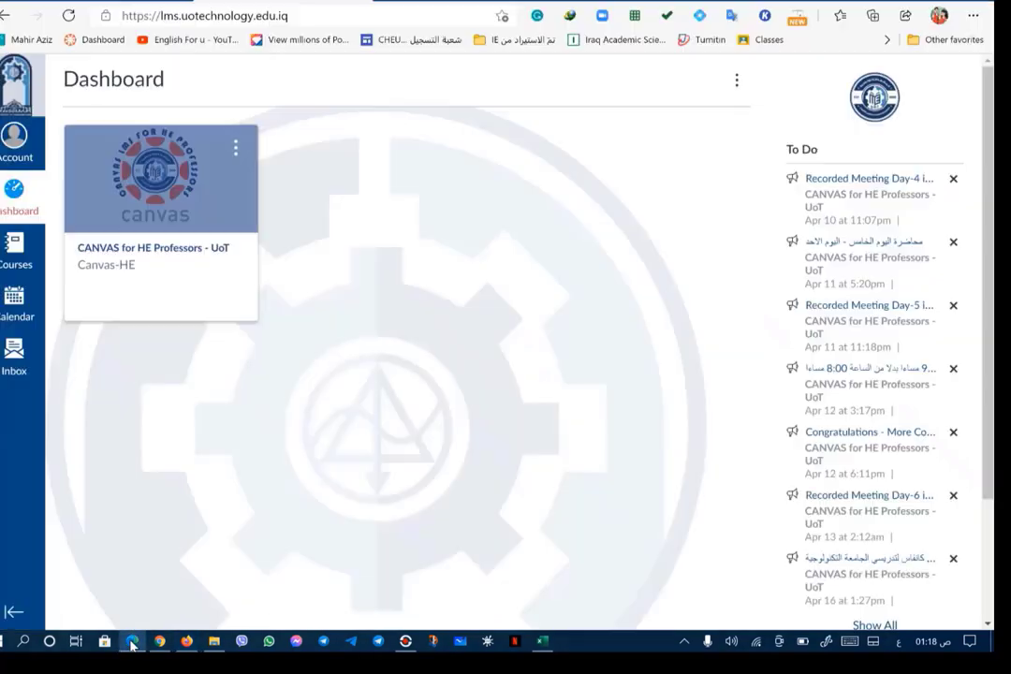
pyautogui.click(132, 642)
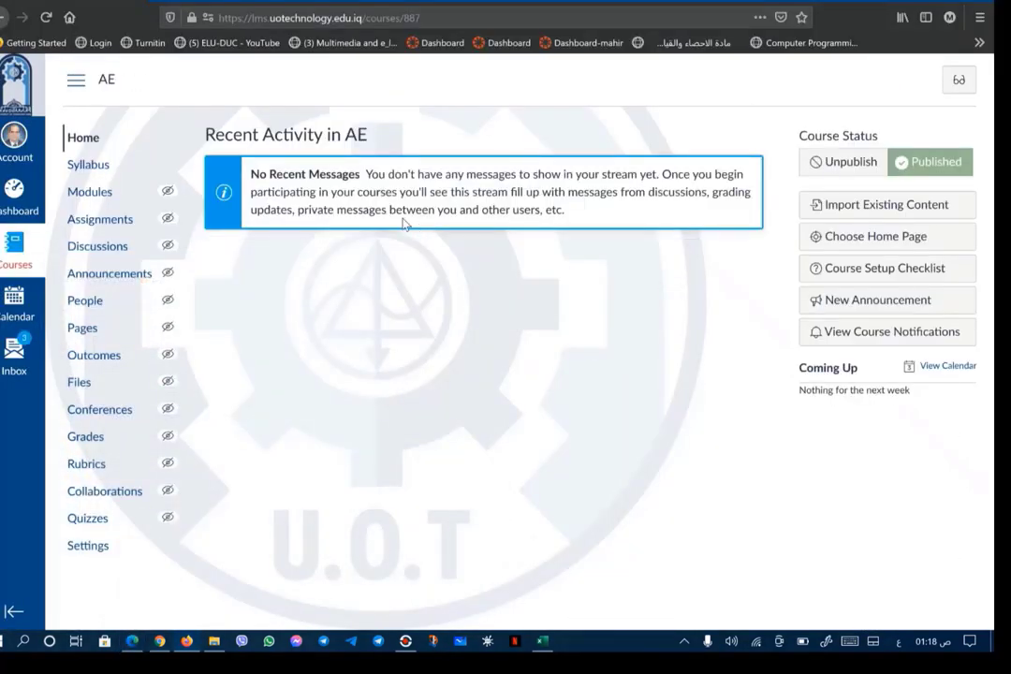
pyautogui.click(13, 206)
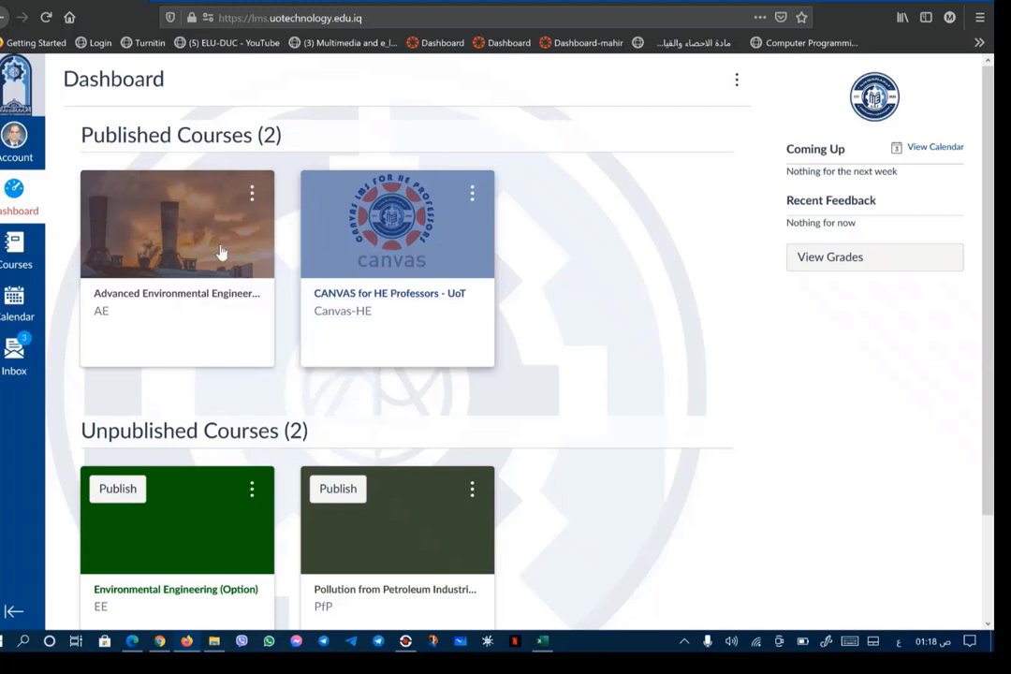
pyautogui.scroll(-3, 150, 374)
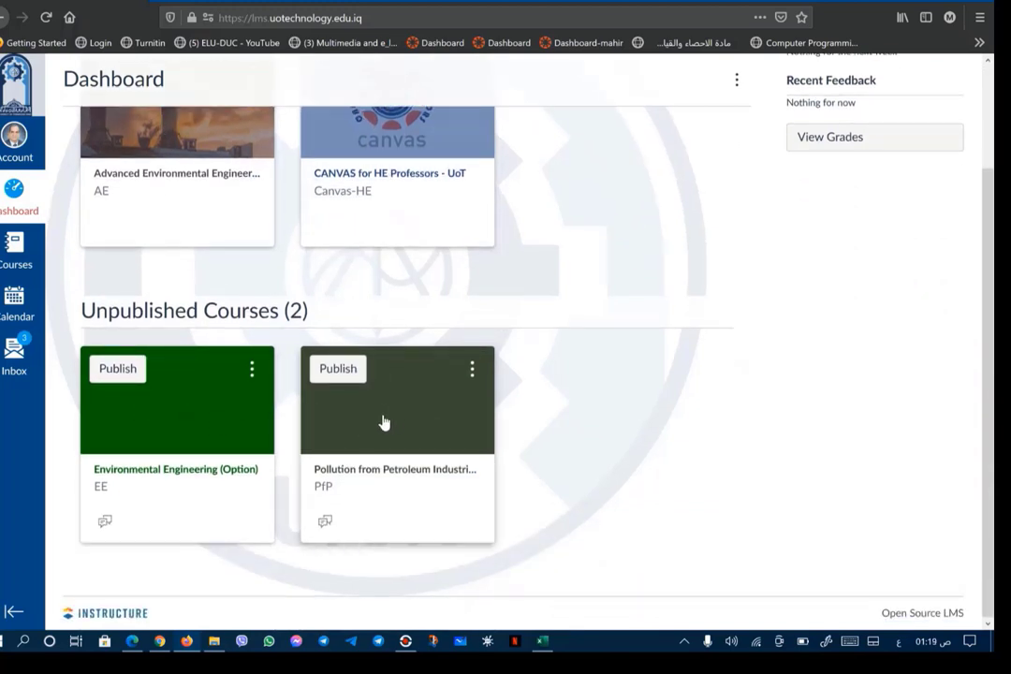
pyautogui.scroll(3, 229, 418)
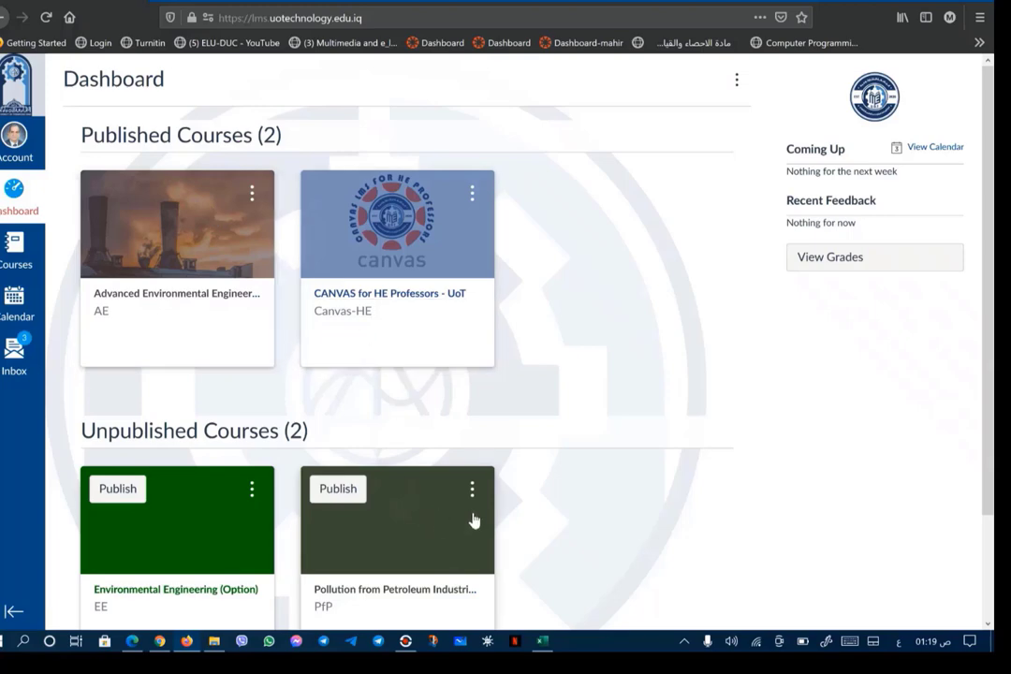
pyautogui.click(410, 642)
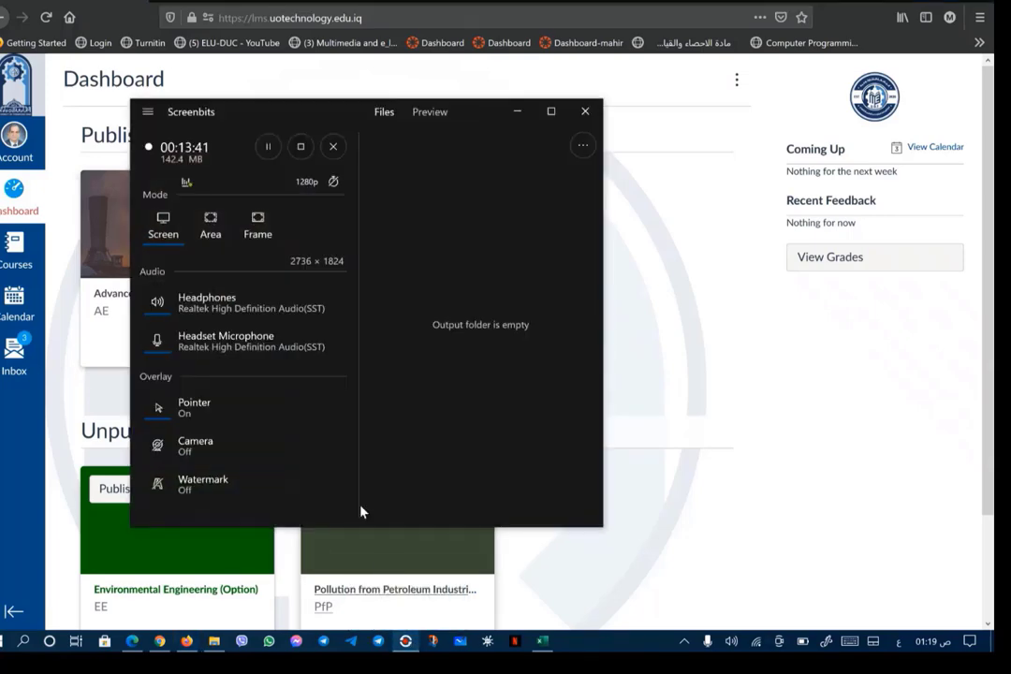